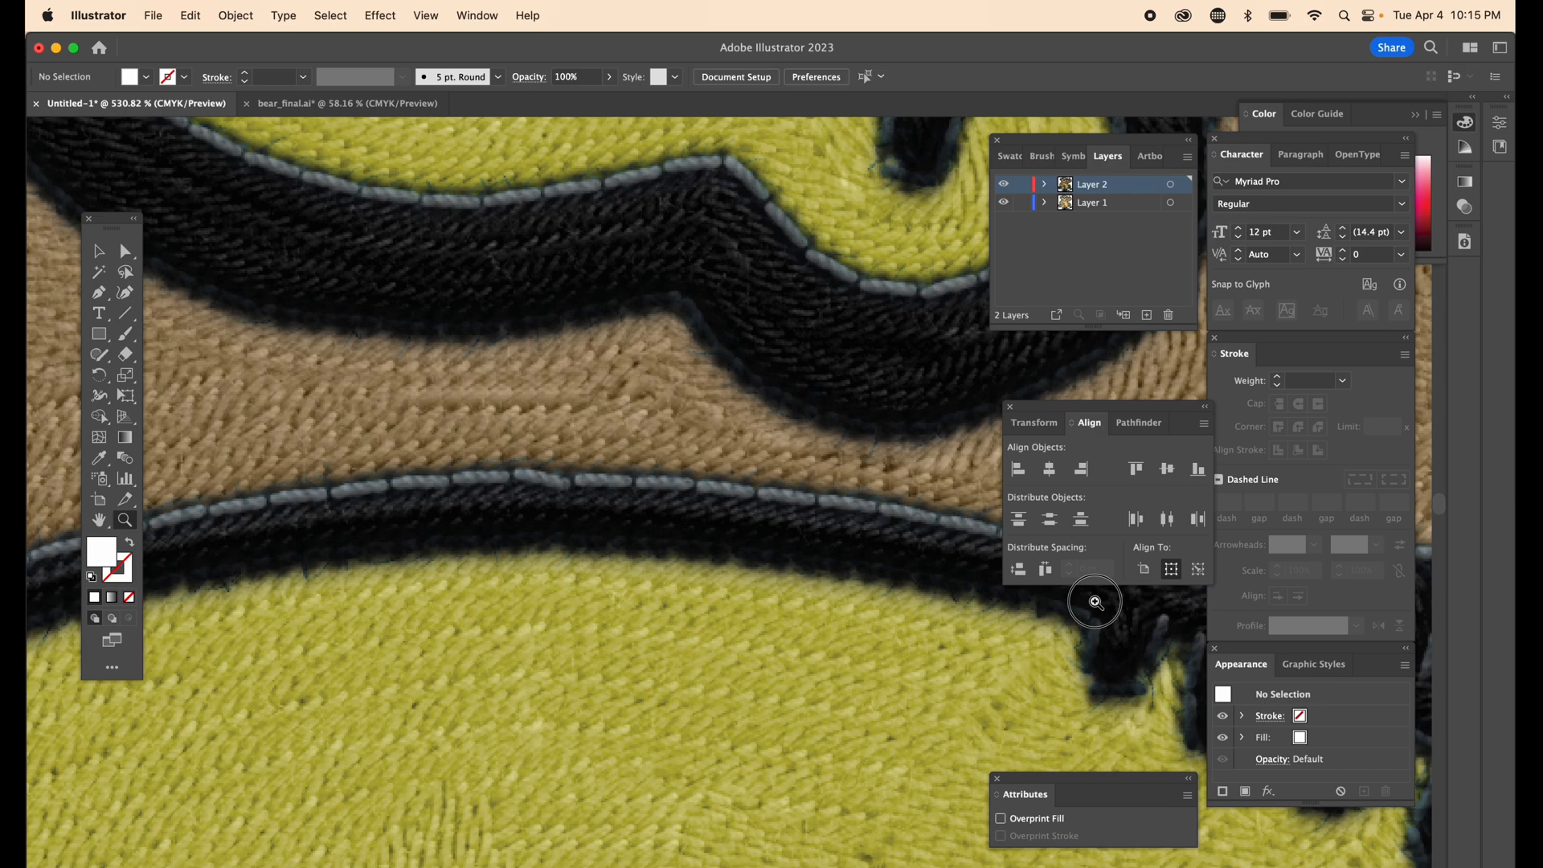
Step: Hide Layer 2 and copy all the flat bear artwork on Layer 1
{"action": "left_click_drag", "start_coordinate": [1095, 601], "coordinate": [544, 397]}
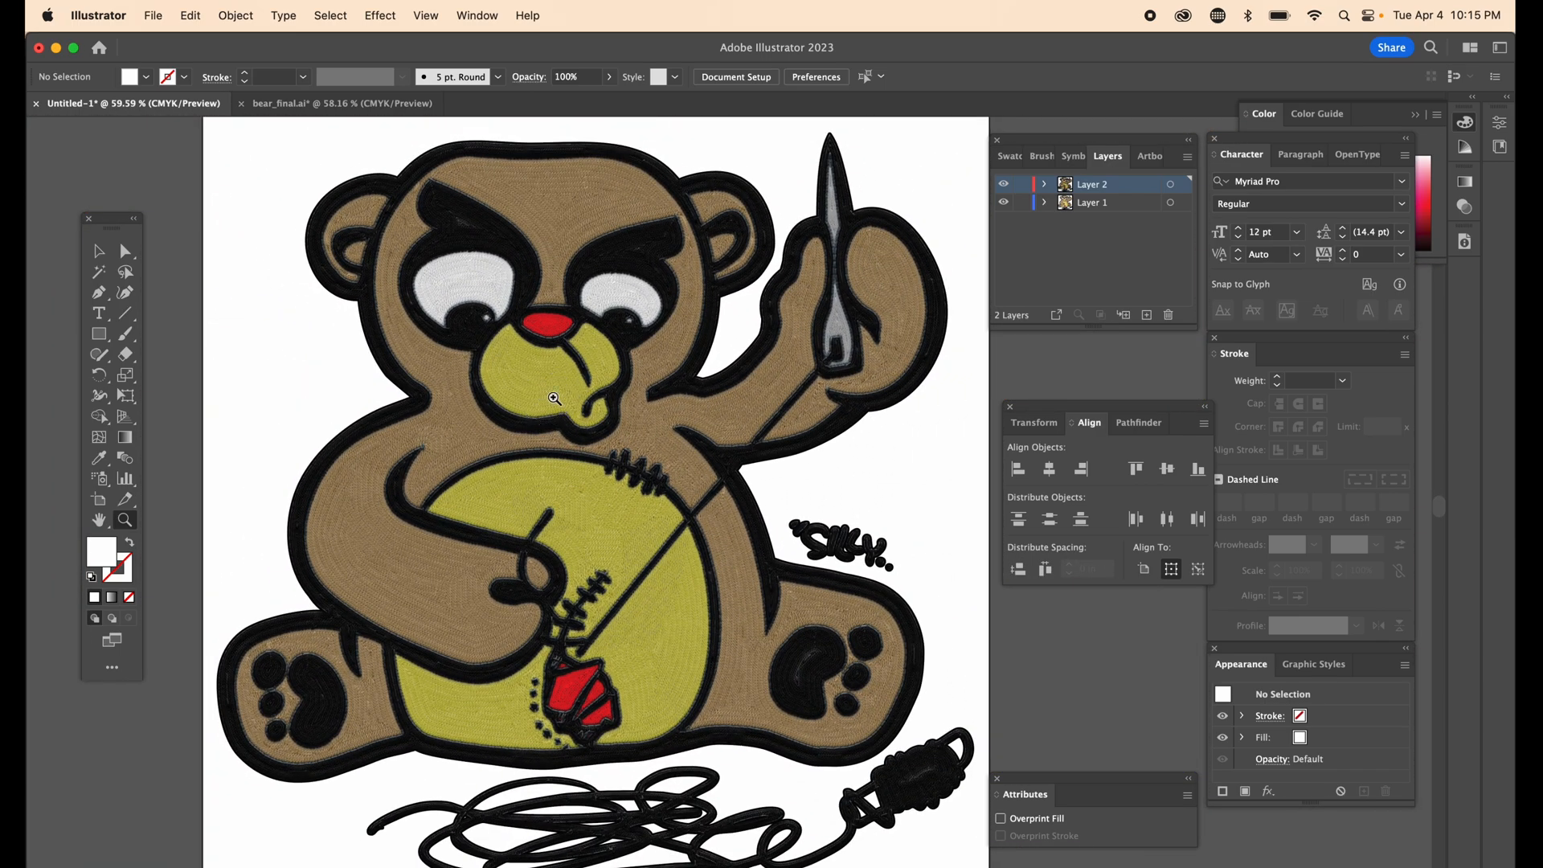
{"action": "left_click", "coordinate": [1004, 184]}
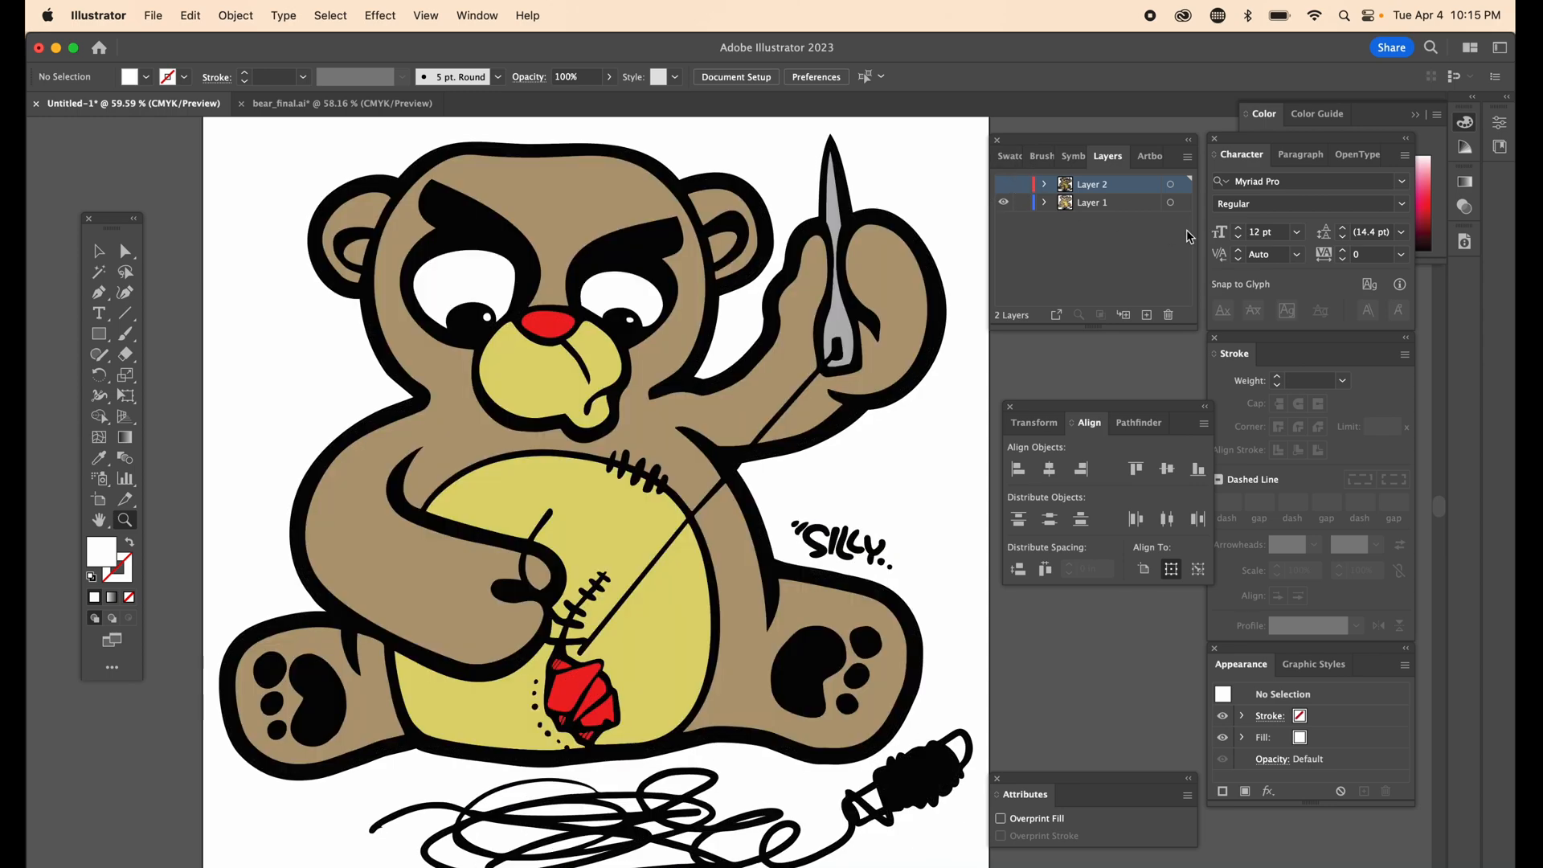
{"action": "left_click", "coordinate": [1171, 204]}
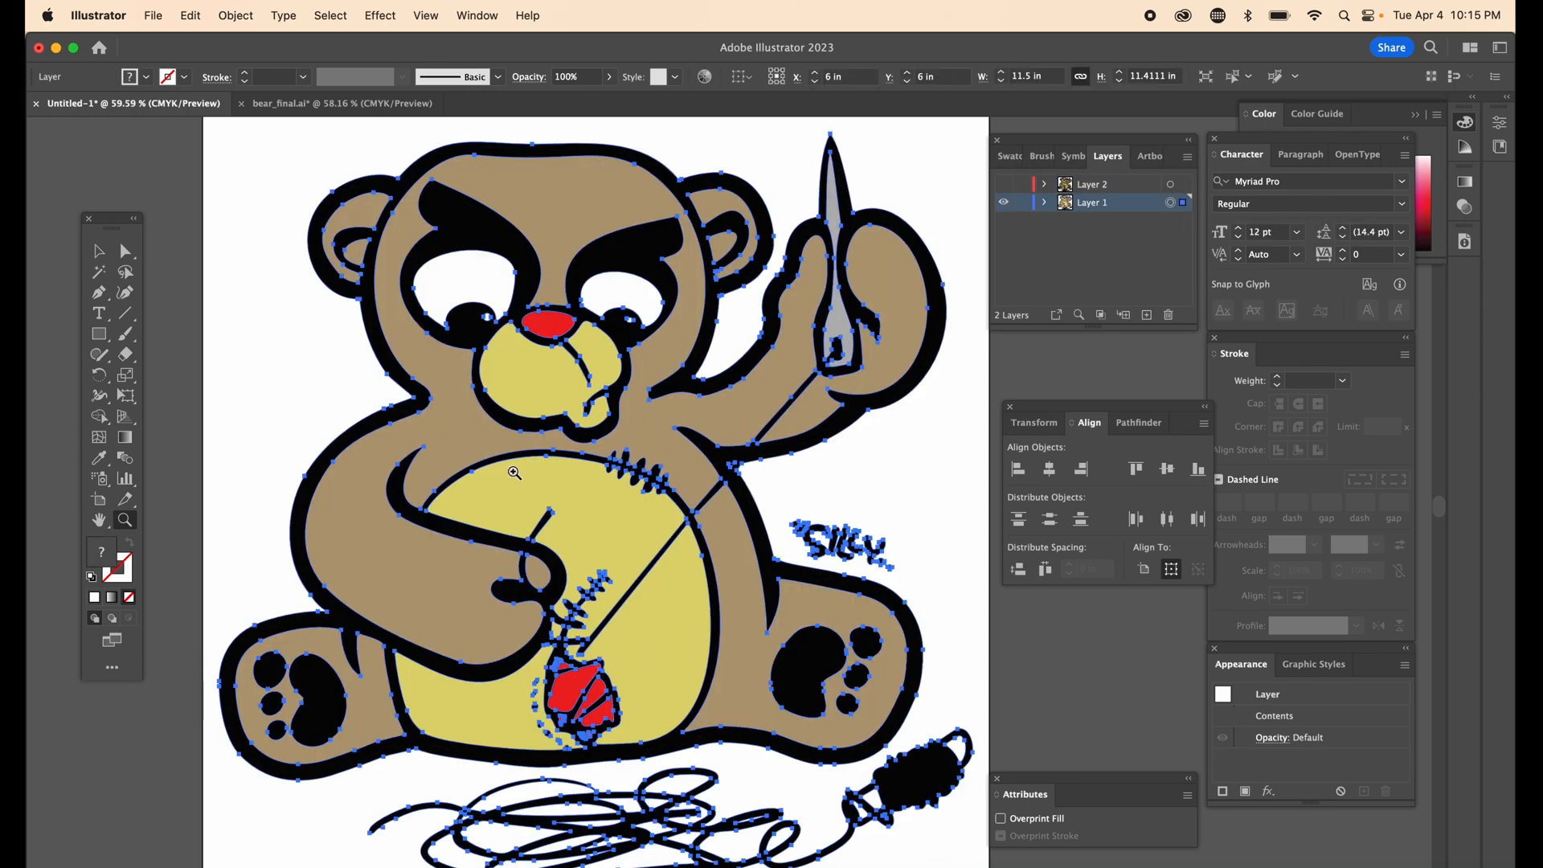
{"action": "key", "text": "super+c"}
Step: Switch to Photoshop and set up a new 11.5 × 11.417 inch RGB document at 300 pixels/inch
{"action": "key", "text": "super+Tab"}
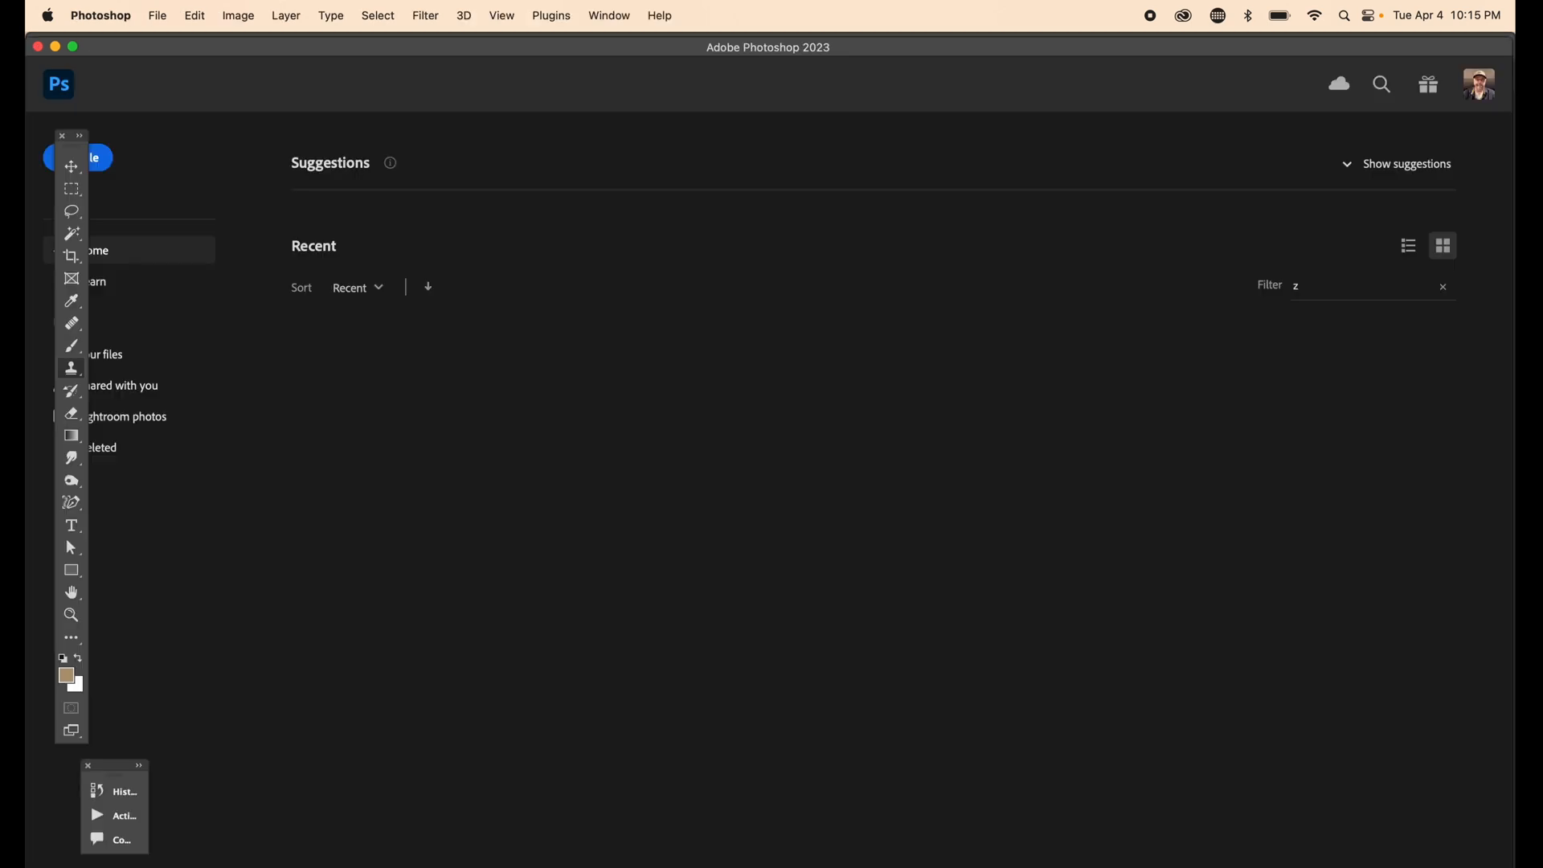
{"action": "key", "text": "super+n"}
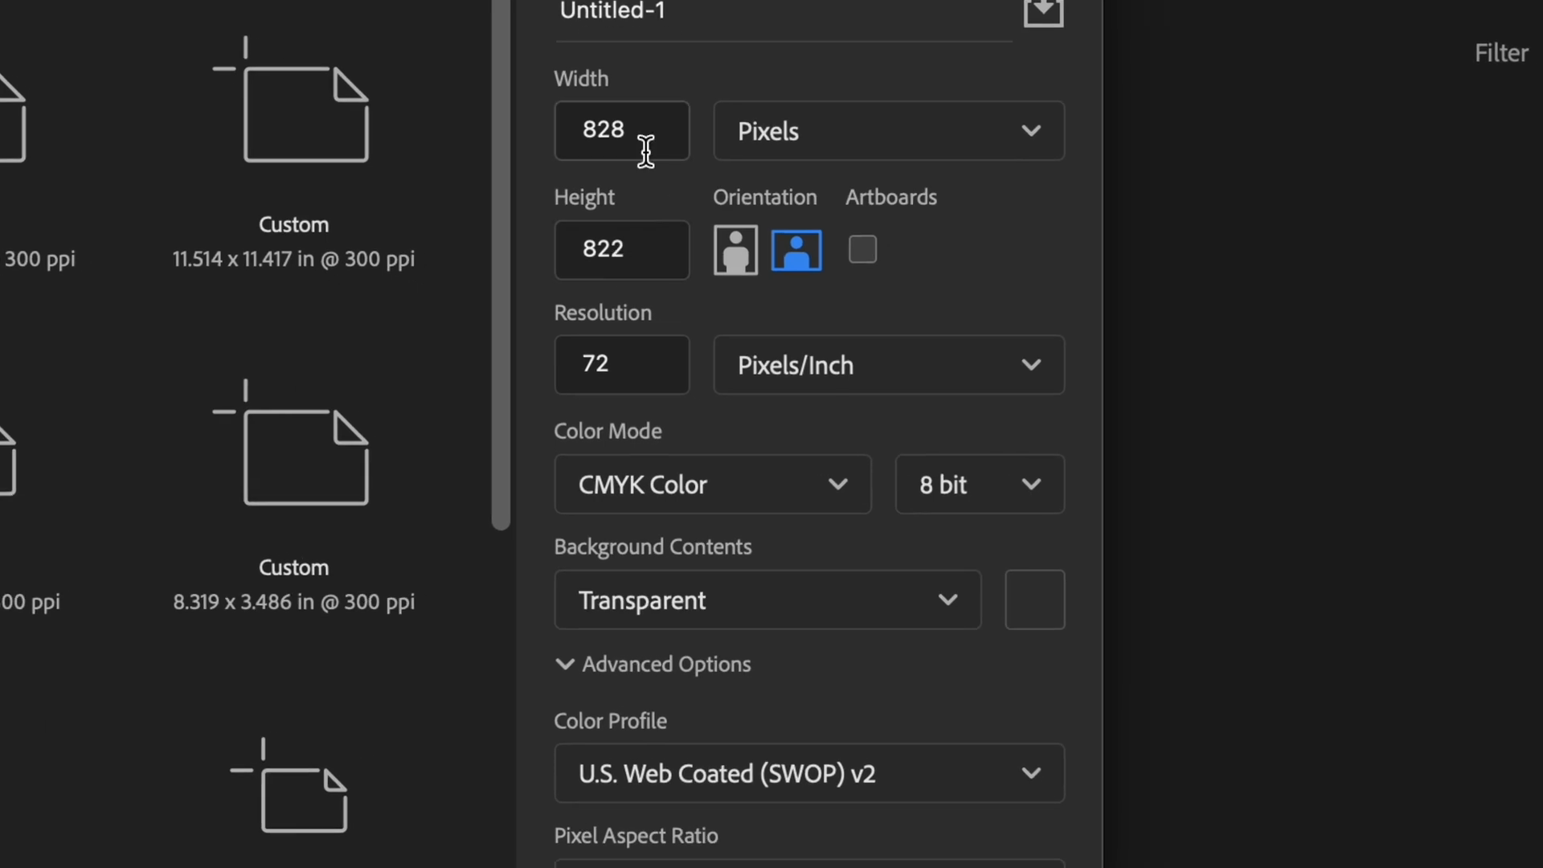
{"action": "left_click", "coordinate": [861, 138]}
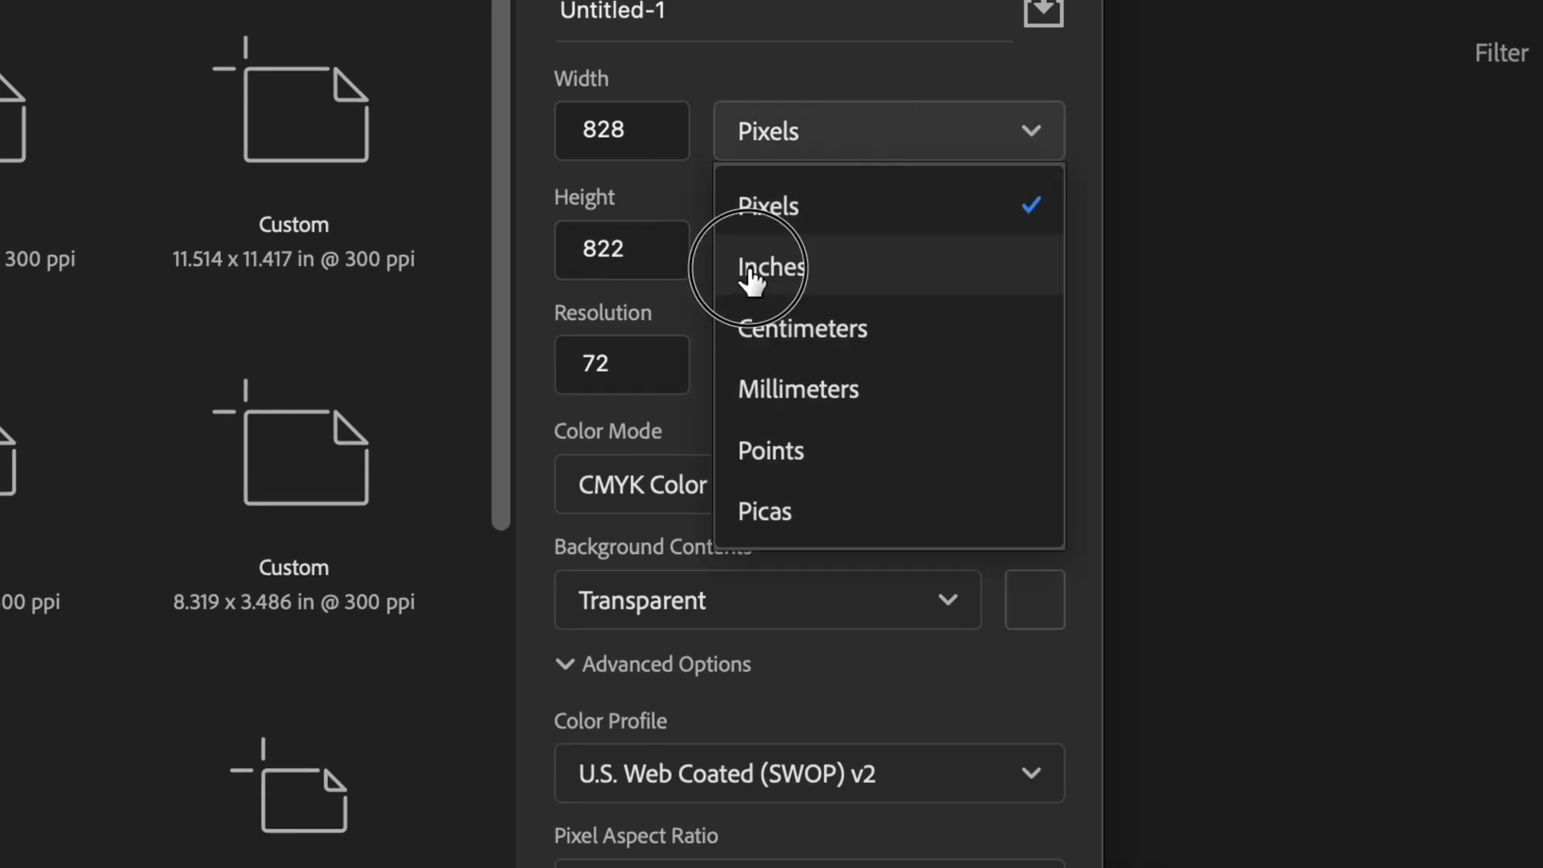
{"action": "left_click", "coordinate": [751, 278]}
{"action": "left_click_drag", "start_coordinate": [640, 378], "coordinate": [544, 368]}
{"action": "type", "text": "3"}
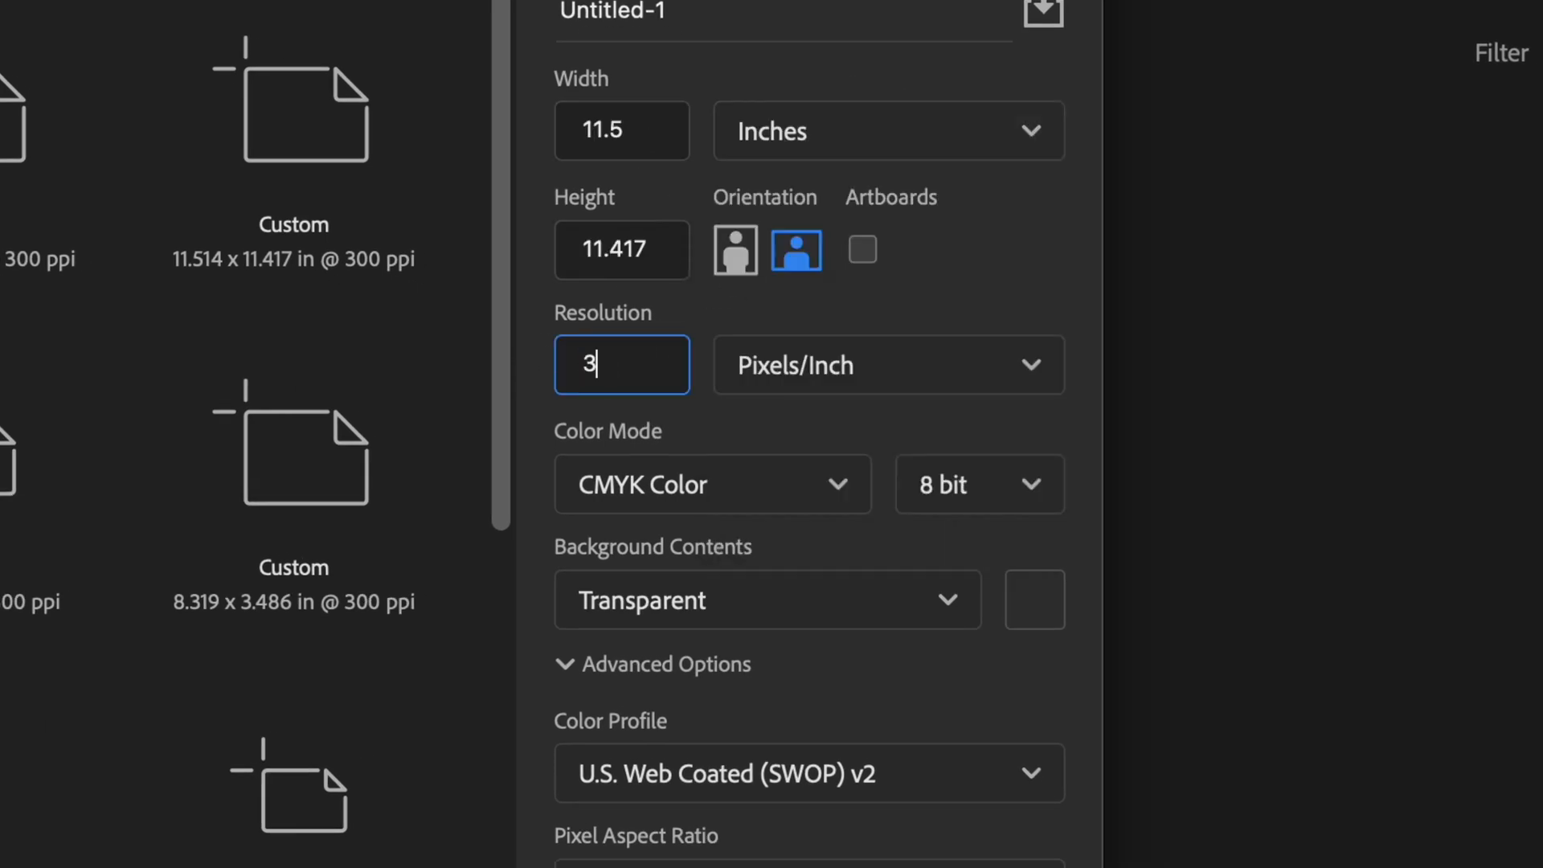
{"action": "type", "text": "00"}
{"action": "left_click", "coordinate": [606, 505]}
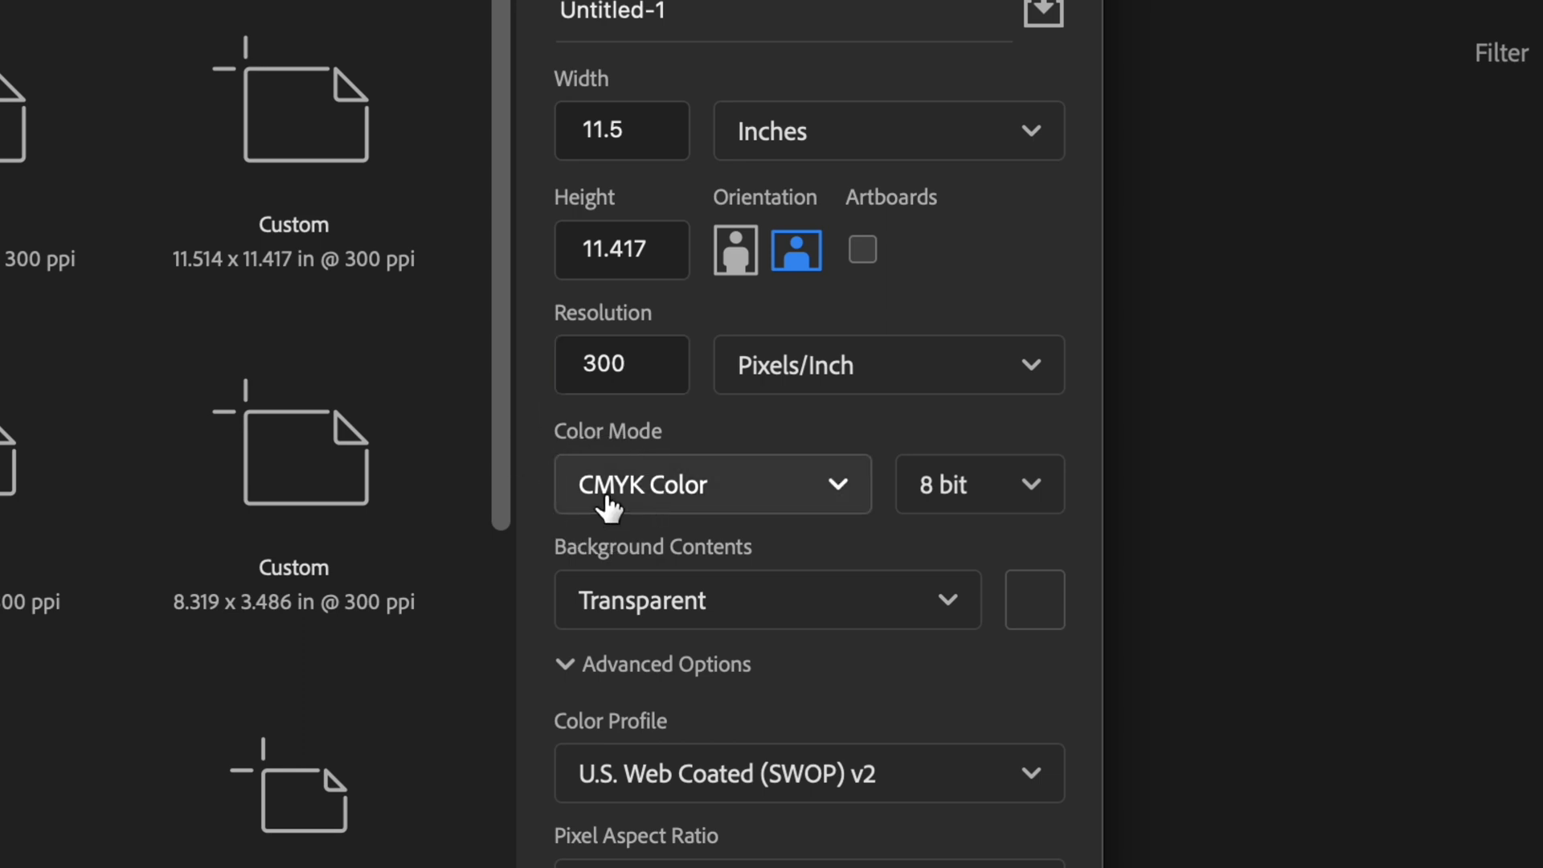
{"action": "left_click", "coordinate": [647, 684]}
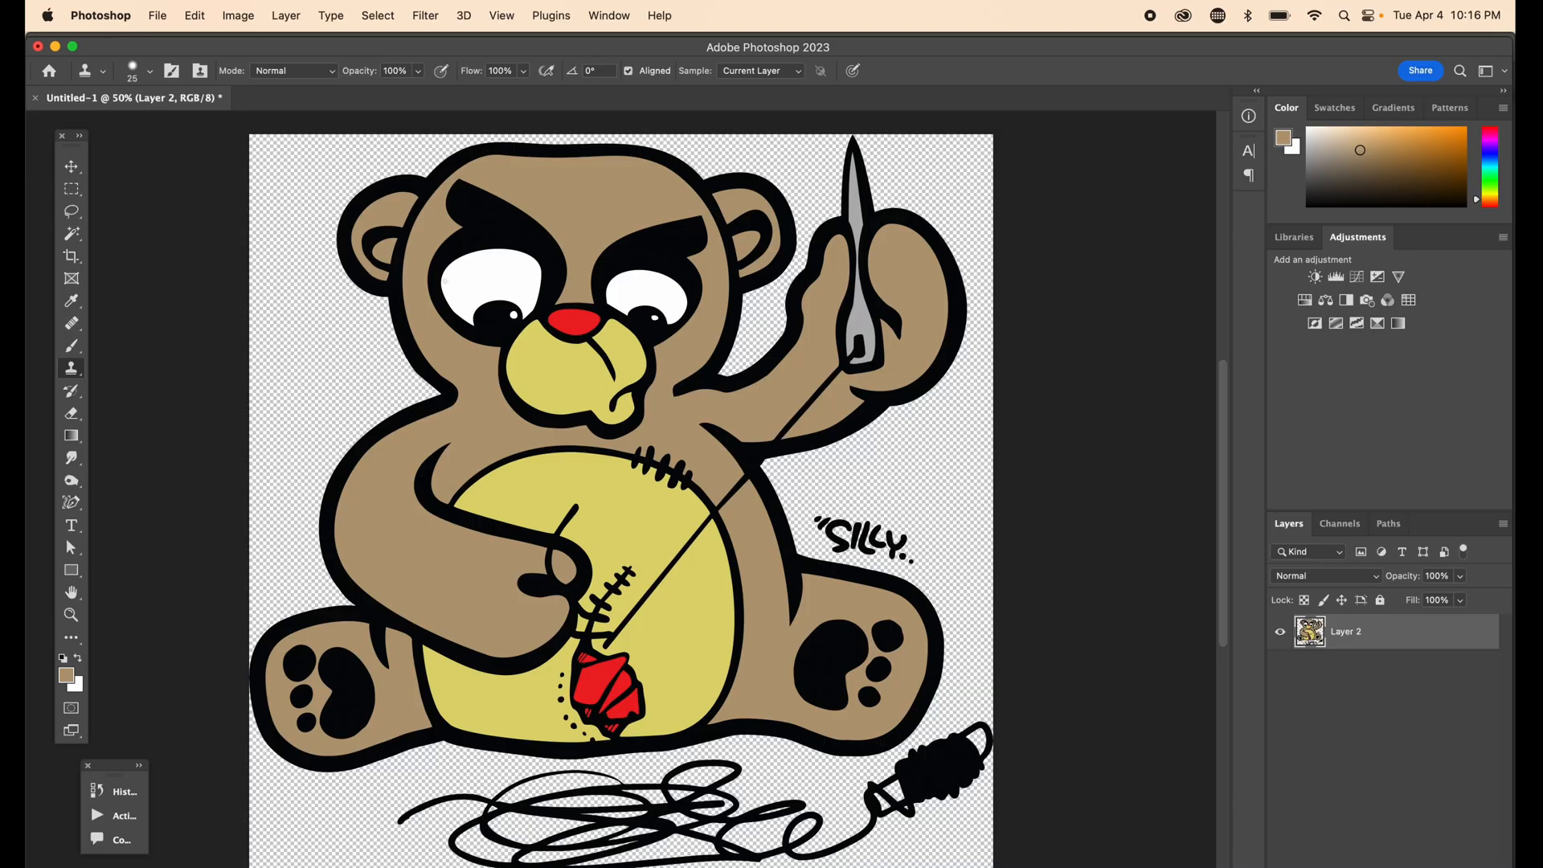
Step: Select the bear's brown fur with the Magic Wand and copy it to a new layer
{"action": "left_click", "coordinate": [73, 235]}
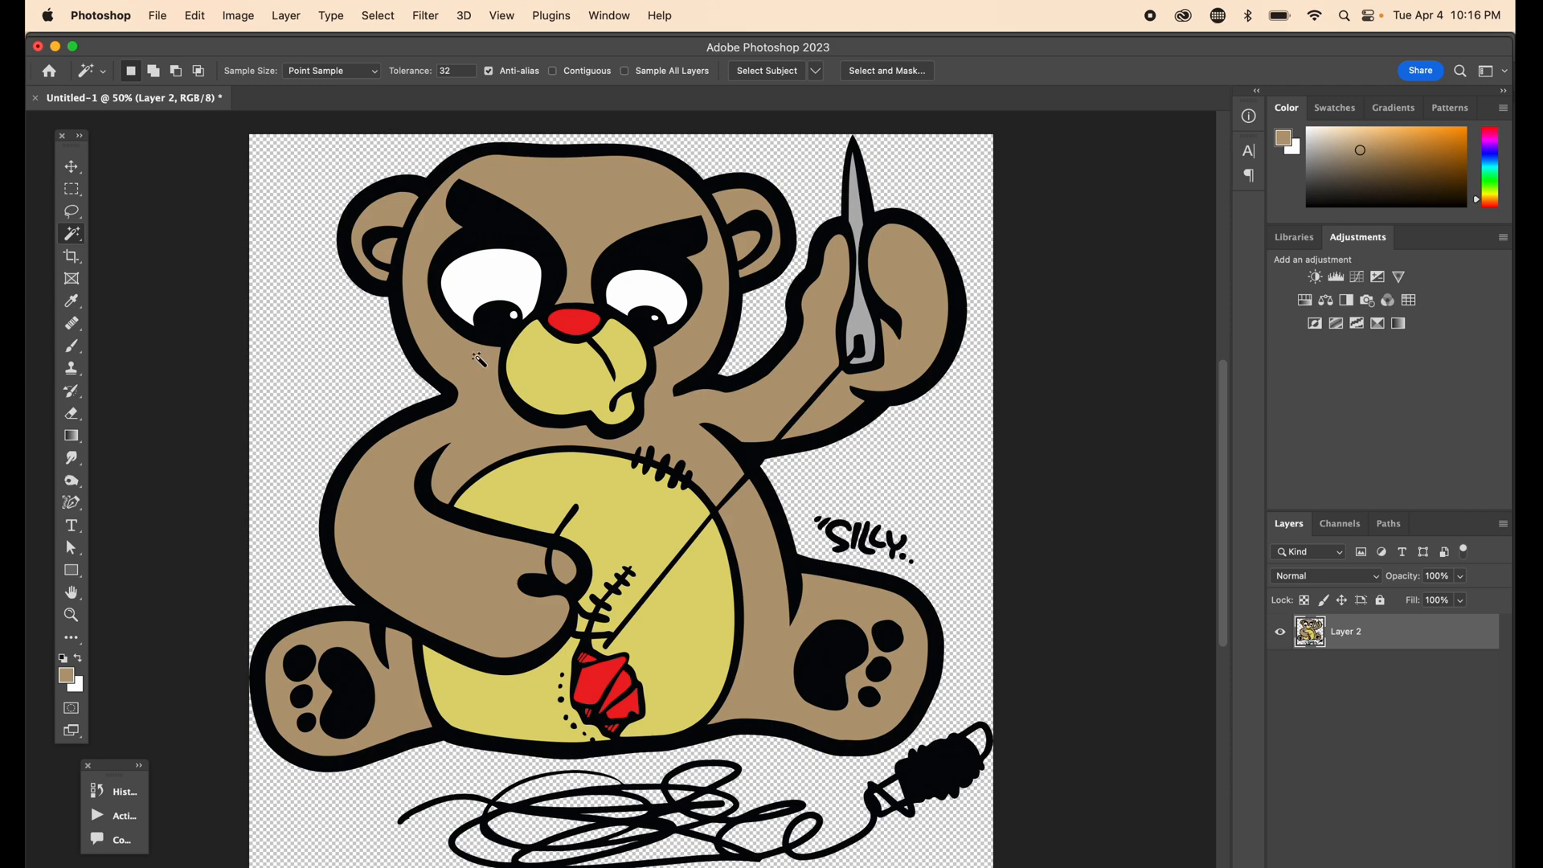
{"action": "left_click", "coordinate": [481, 421]}
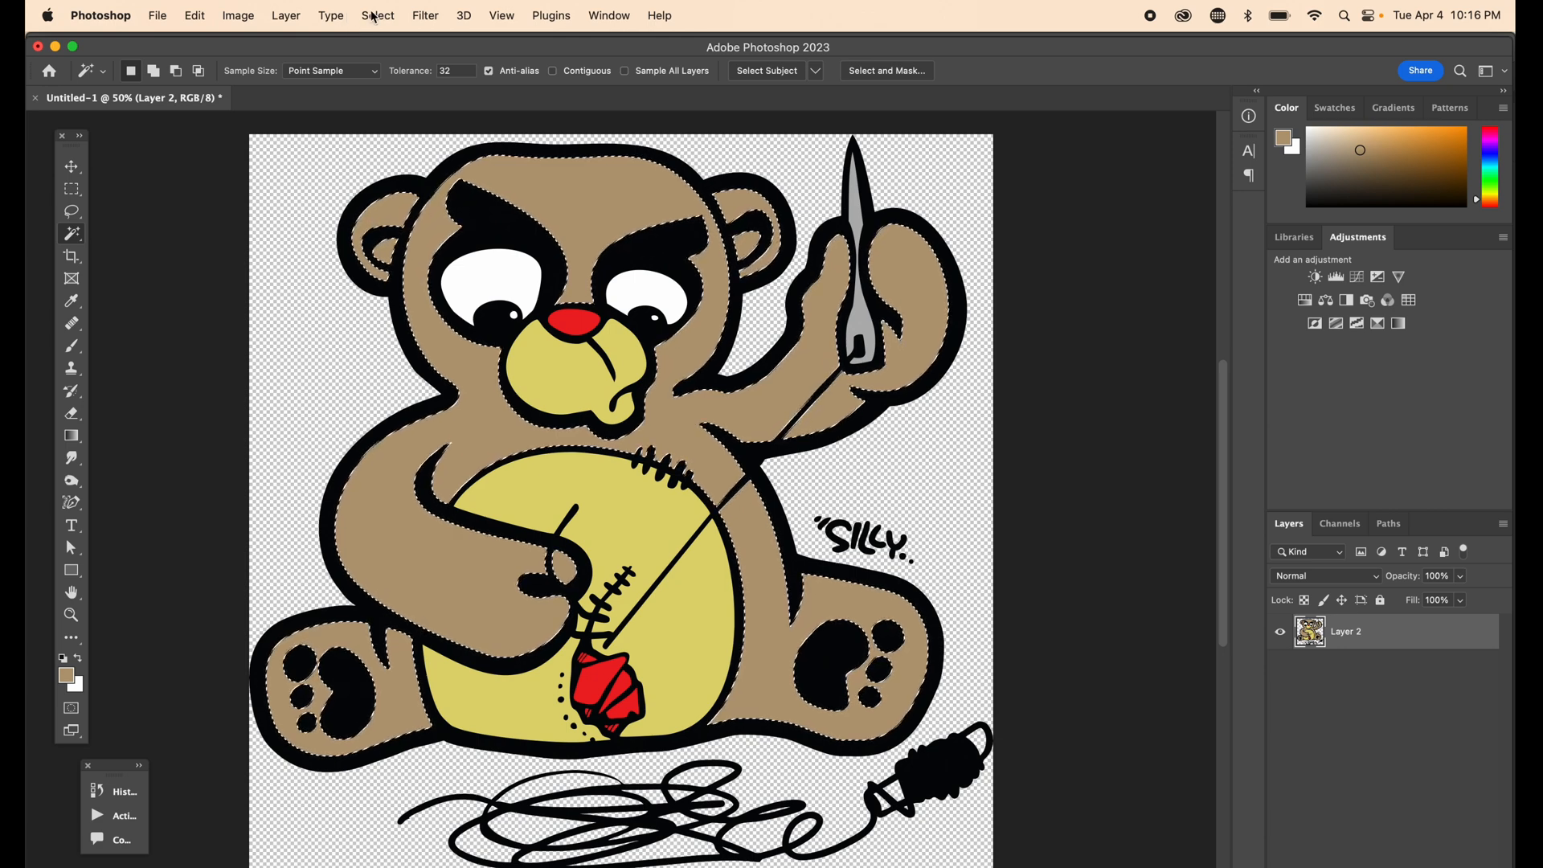
{"action": "left_click", "coordinate": [286, 16]}
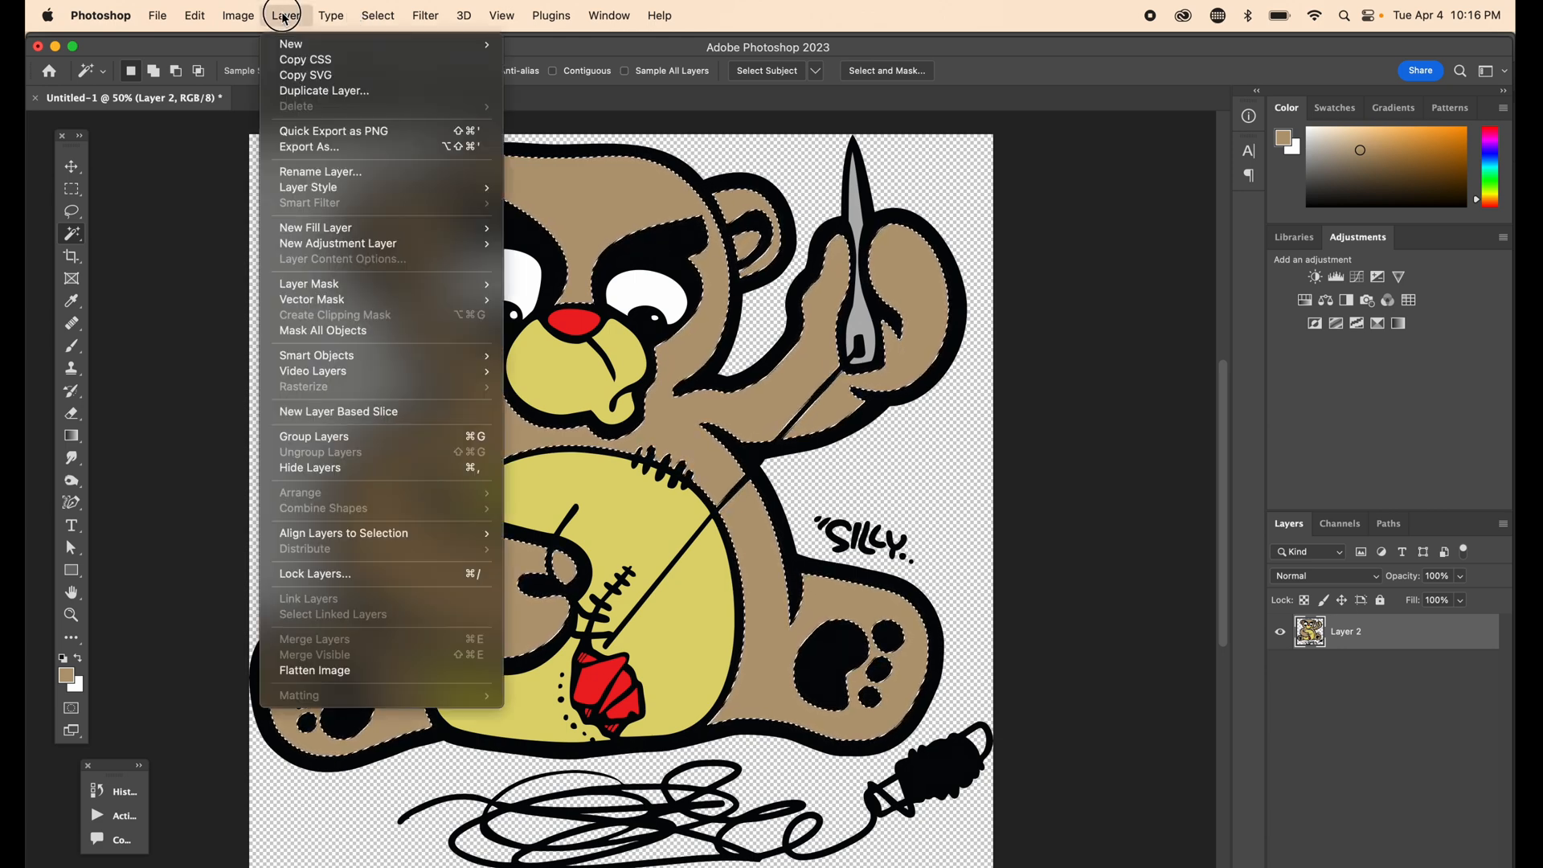
{"action": "mouse_move", "coordinate": [306, 44]}
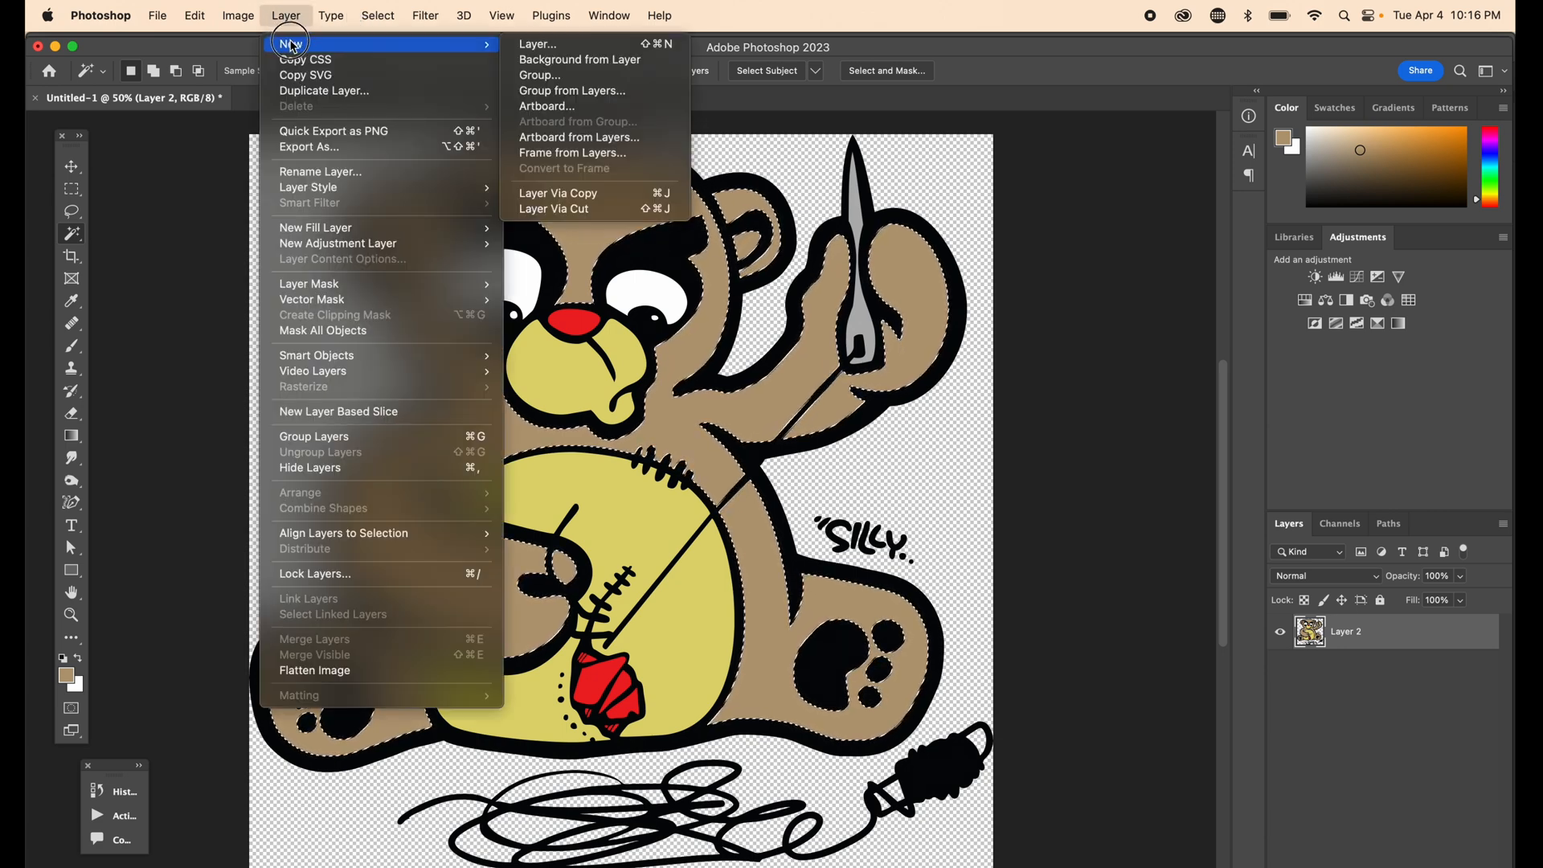
{"action": "left_click", "coordinate": [636, 196]}
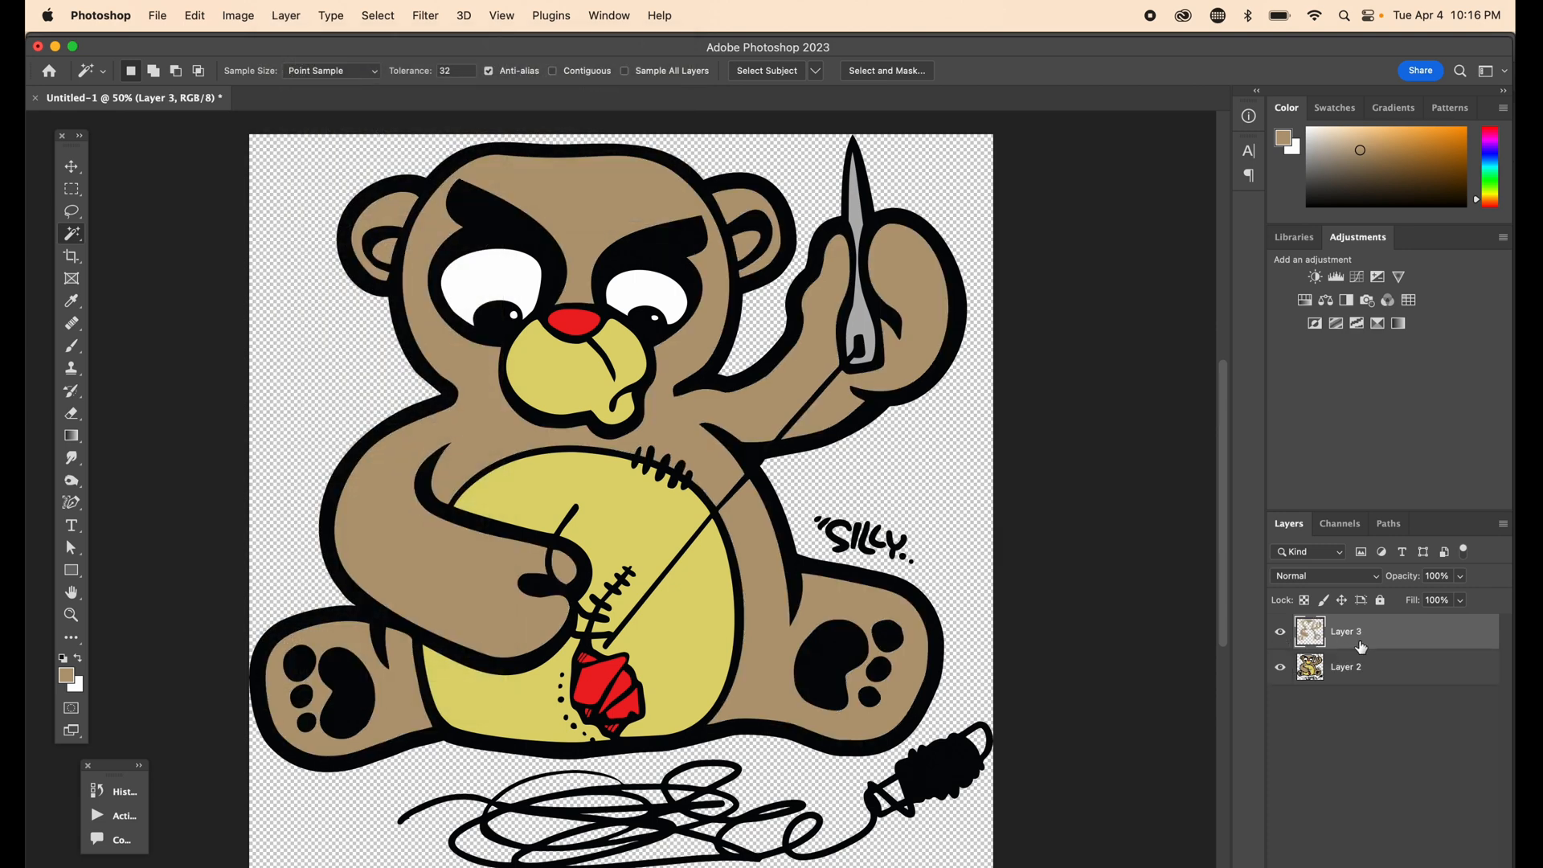
Step: Copy the yellow areas and the red areas of the bear artwork onto separate new layers
{"action": "left_click", "coordinate": [560, 483]}
{"action": "key", "text": "super+j"}
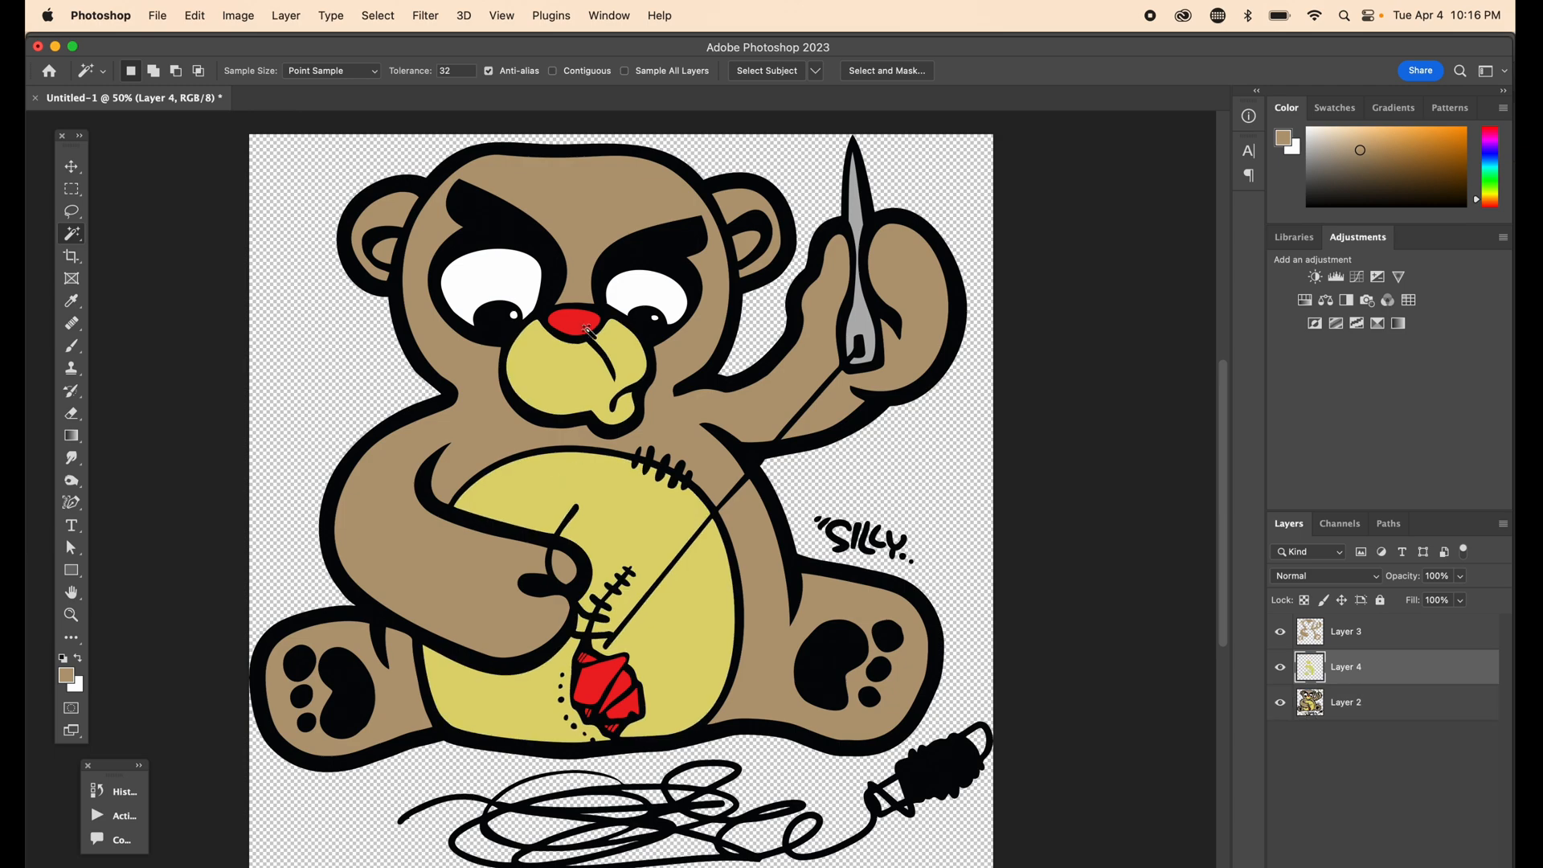
{"action": "left_click", "coordinate": [574, 322]}
{"action": "key", "text": "super+j"}
Step: Copy the black outlines and the white eyes from Layer 2 onto separate new layers
{"action": "left_click", "coordinate": [1353, 740]}
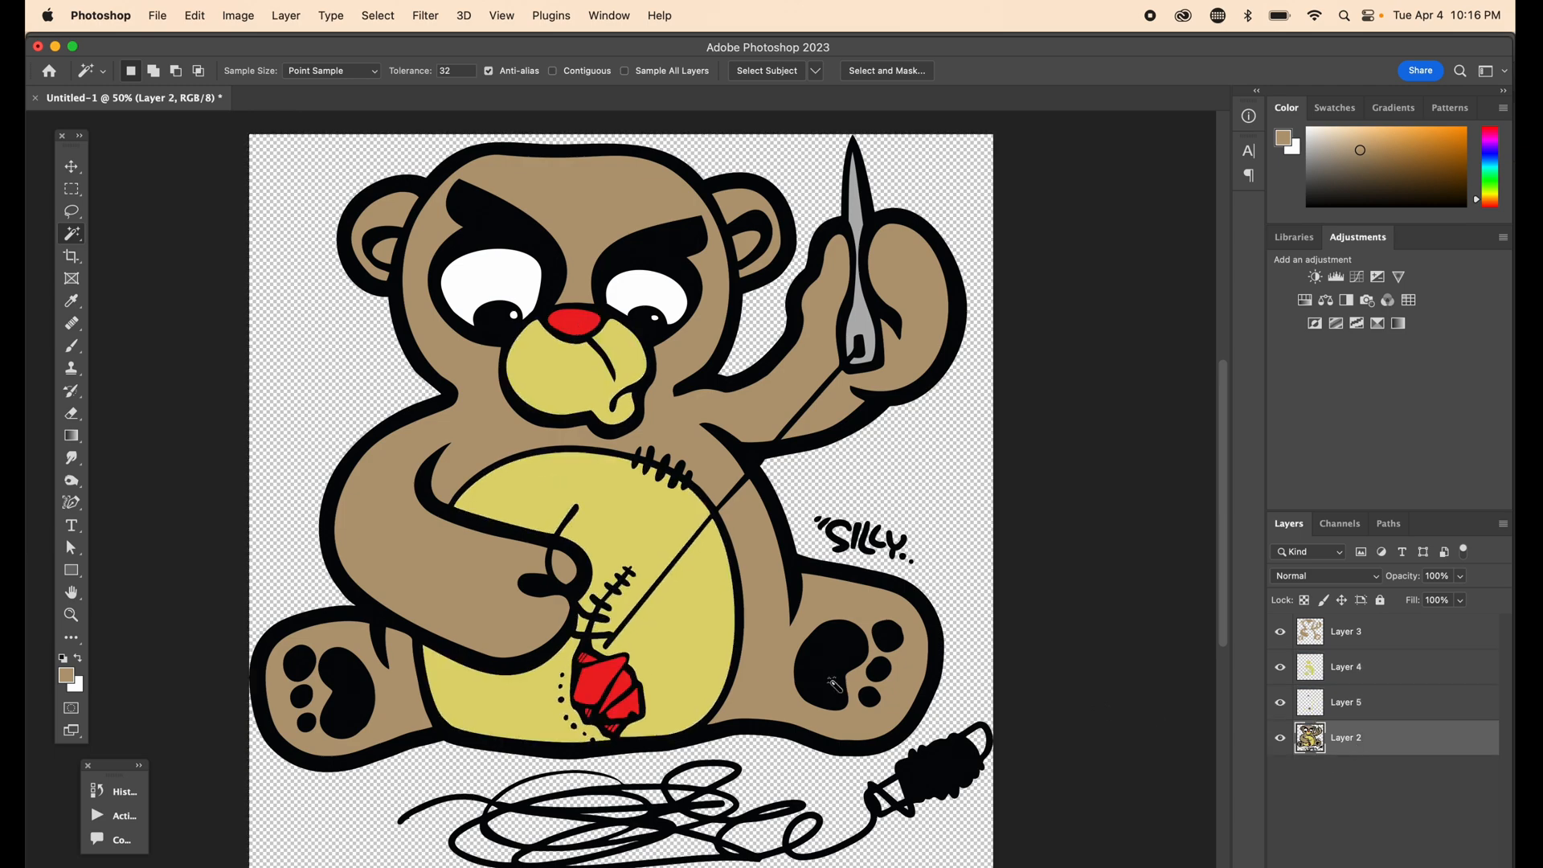
{"action": "left_click", "coordinate": [823, 661]}
{"action": "key", "text": "super+j"}
{"action": "left_click", "coordinate": [1357, 773]}
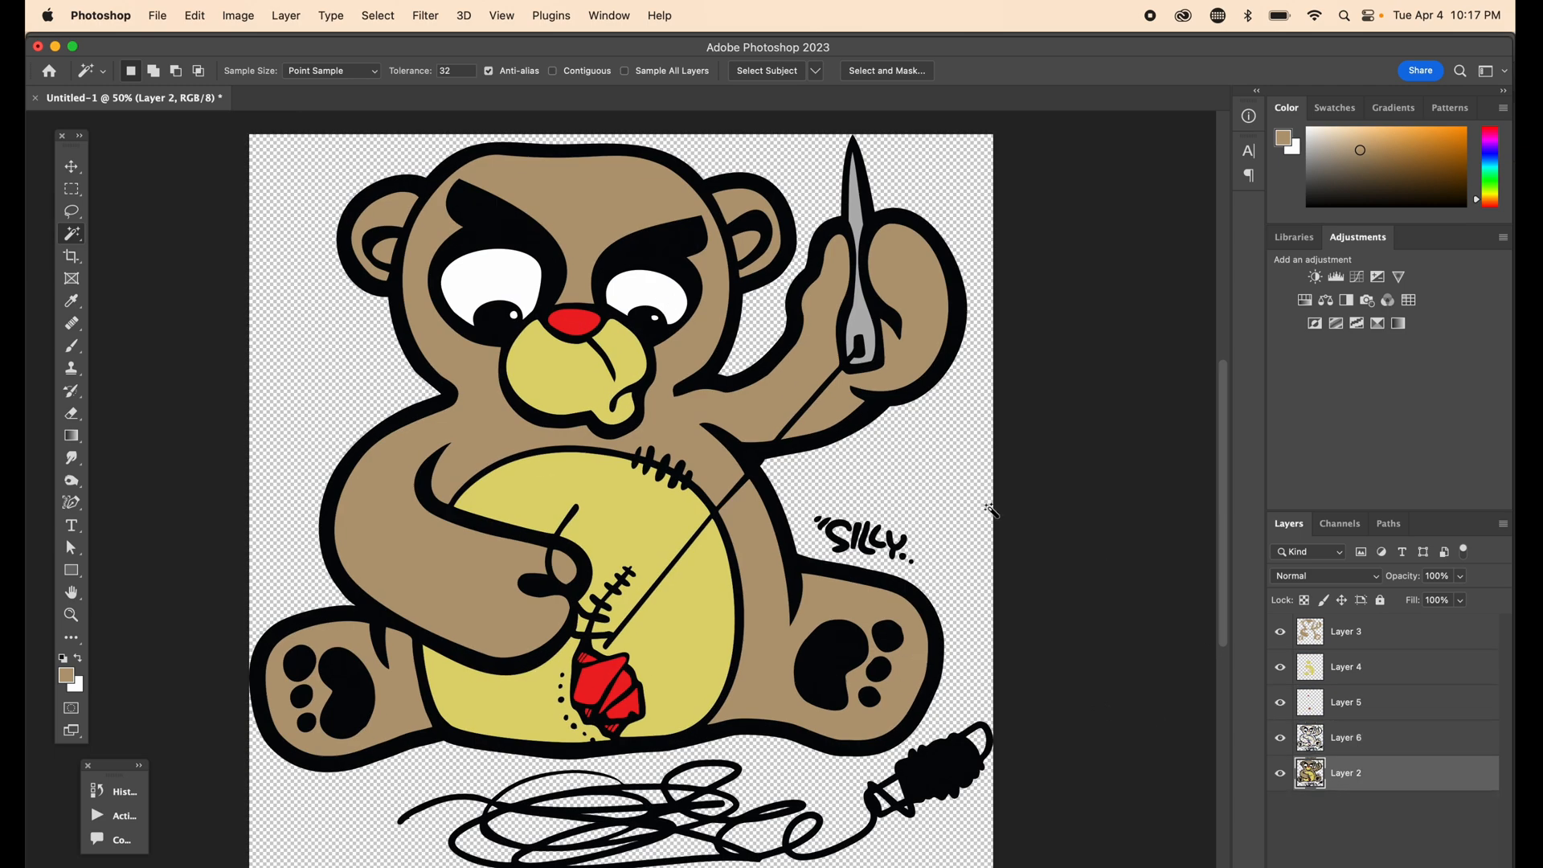
{"action": "left_click", "coordinate": [657, 299]}
{"action": "key", "text": "super+j"}
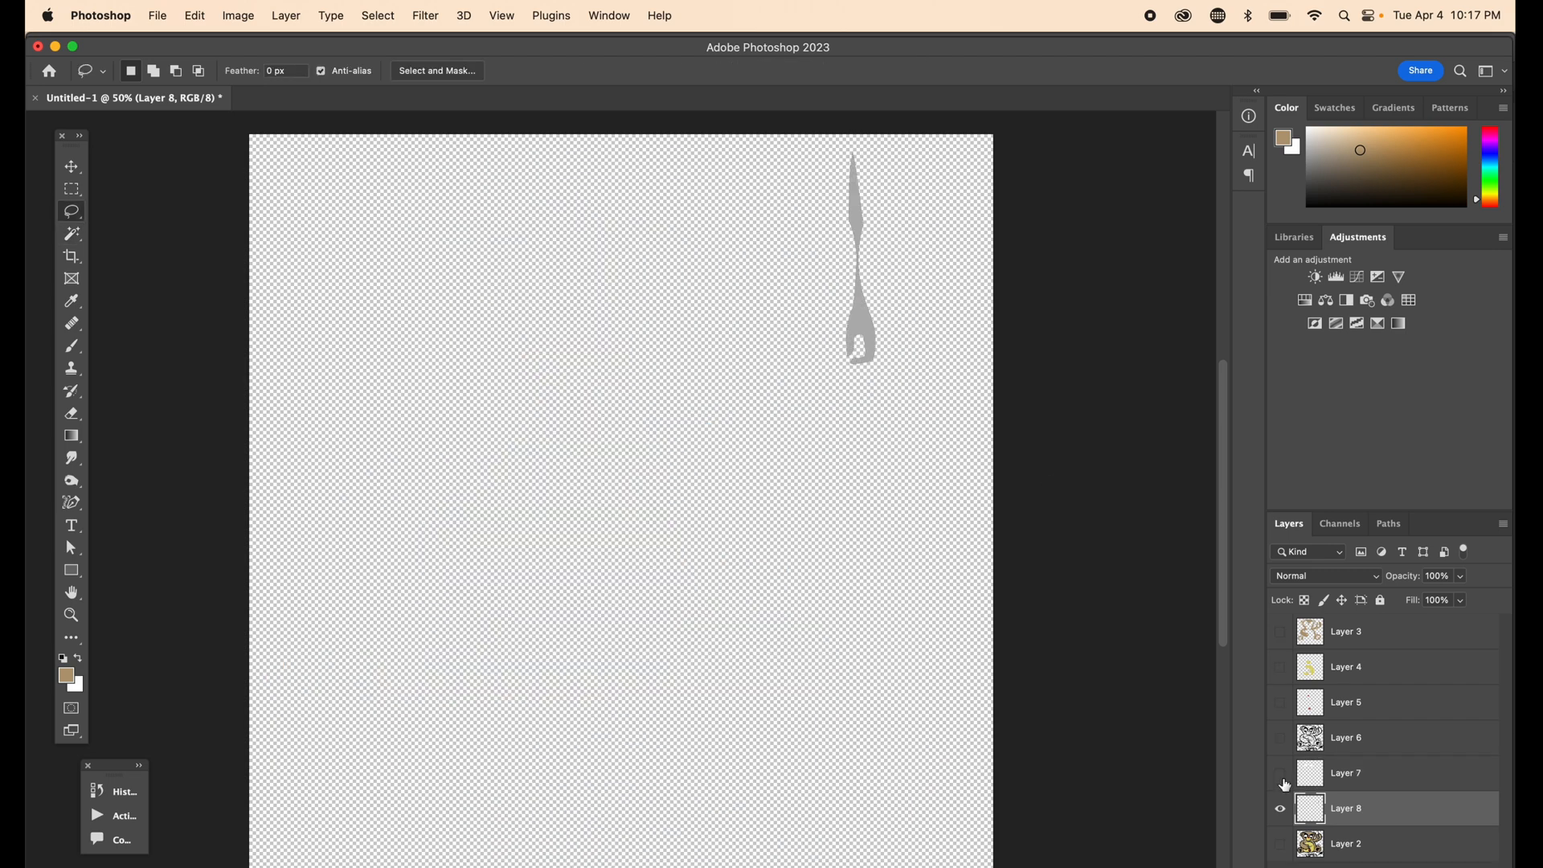
Step: Show the separated color layers one after another, from Layer 7 up through Layer 4, to check them
{"action": "left_click", "coordinate": [1280, 775]}
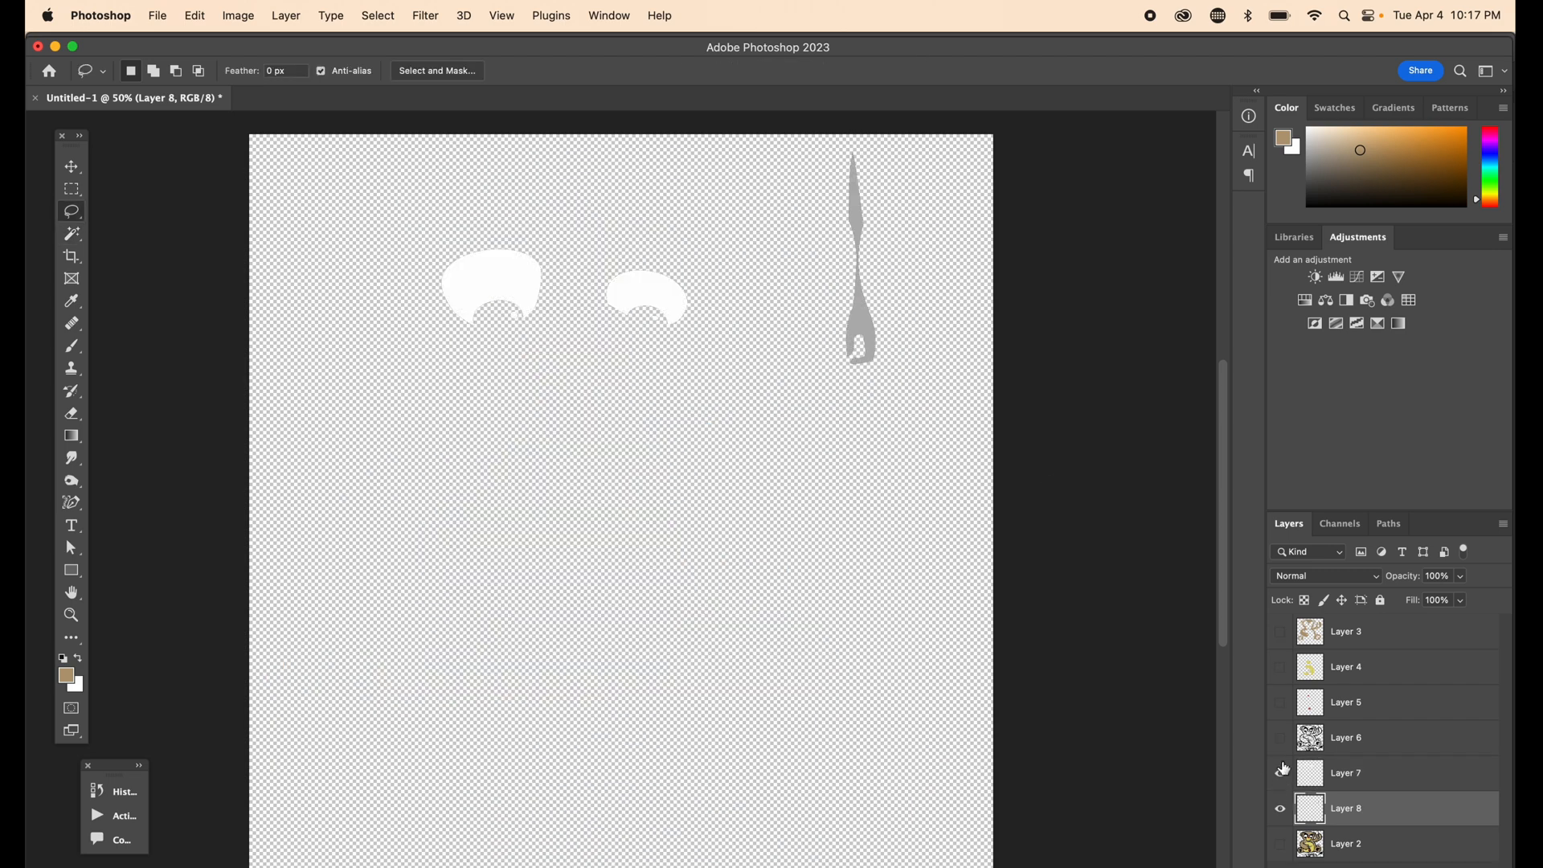
{"action": "left_click", "coordinate": [1279, 738]}
{"action": "left_click", "coordinate": [1279, 704]}
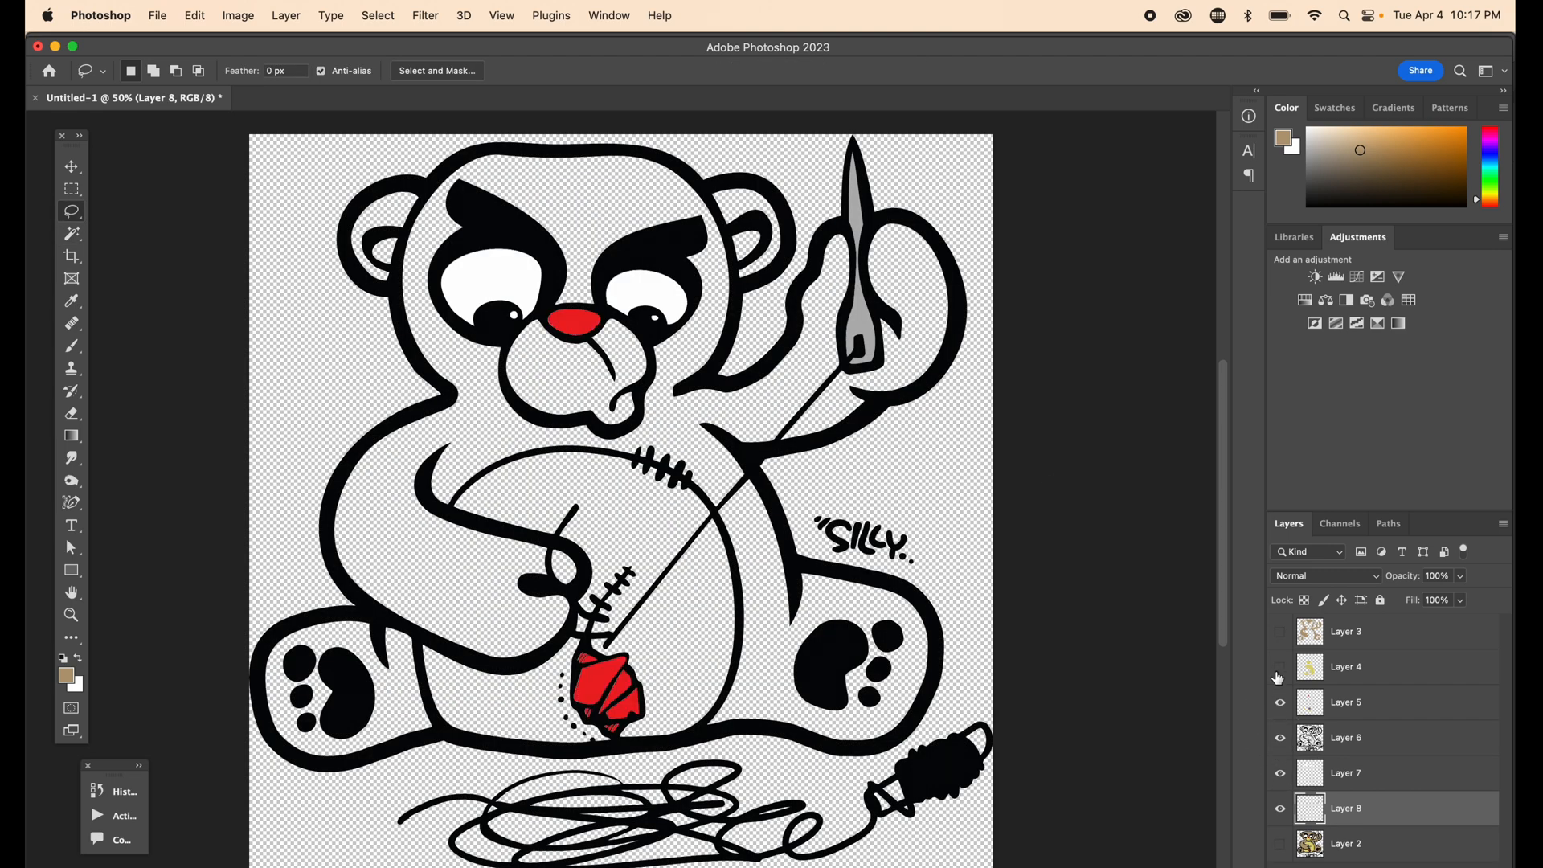
{"action": "left_click", "coordinate": [1280, 668]}
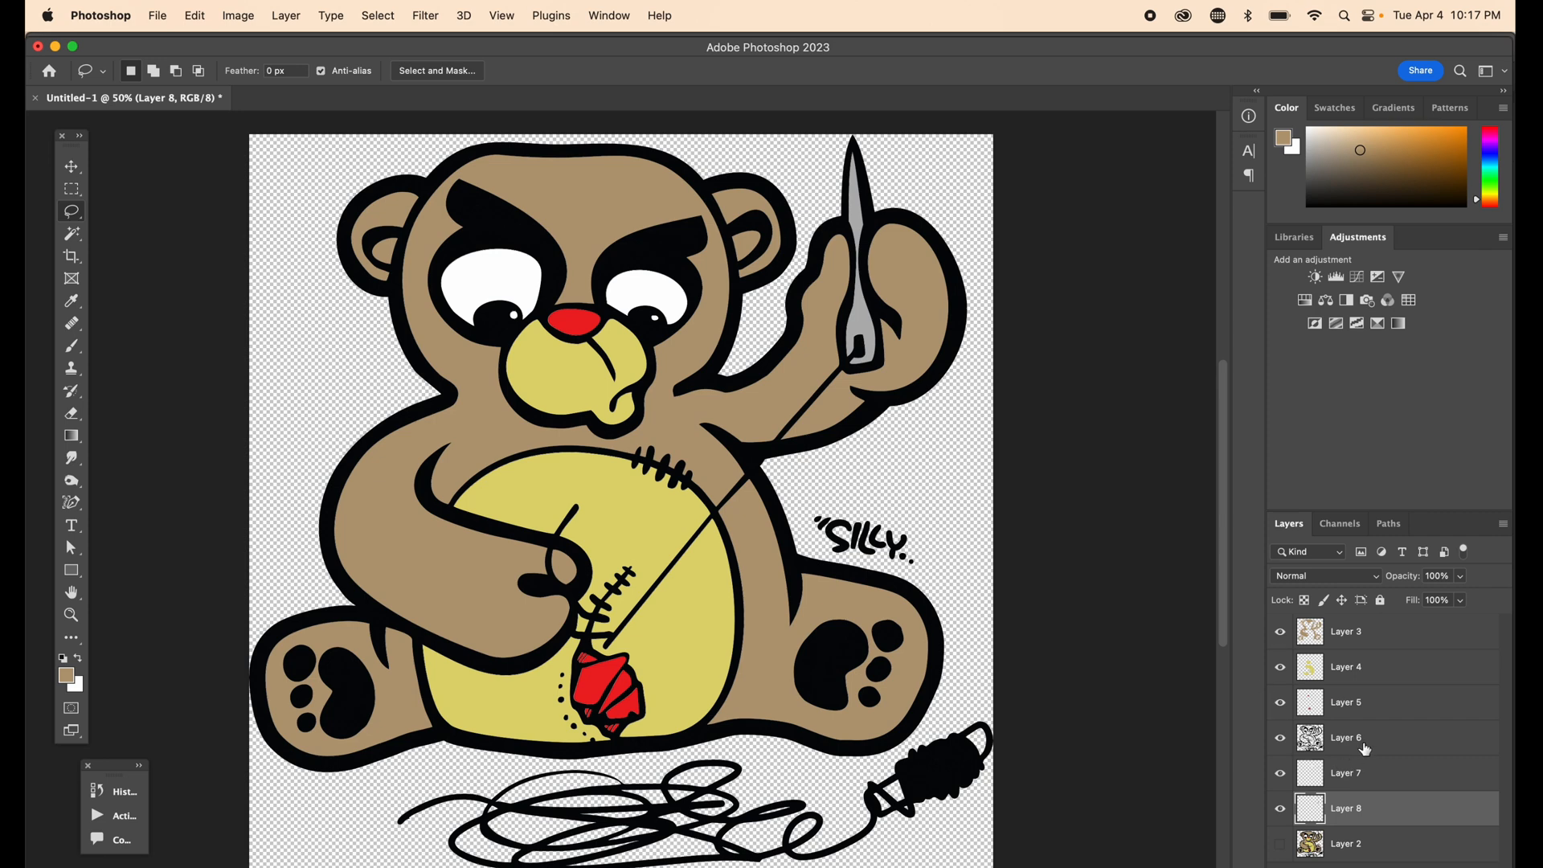
Step: Move the black outline layer directly above Layer 2 and hide all the color layers above it
{"action": "left_click_drag", "start_coordinate": [1364, 743], "coordinate": [1352, 822]}
{"action": "left_click_drag", "start_coordinate": [1280, 774], "coordinate": [1283, 634]}
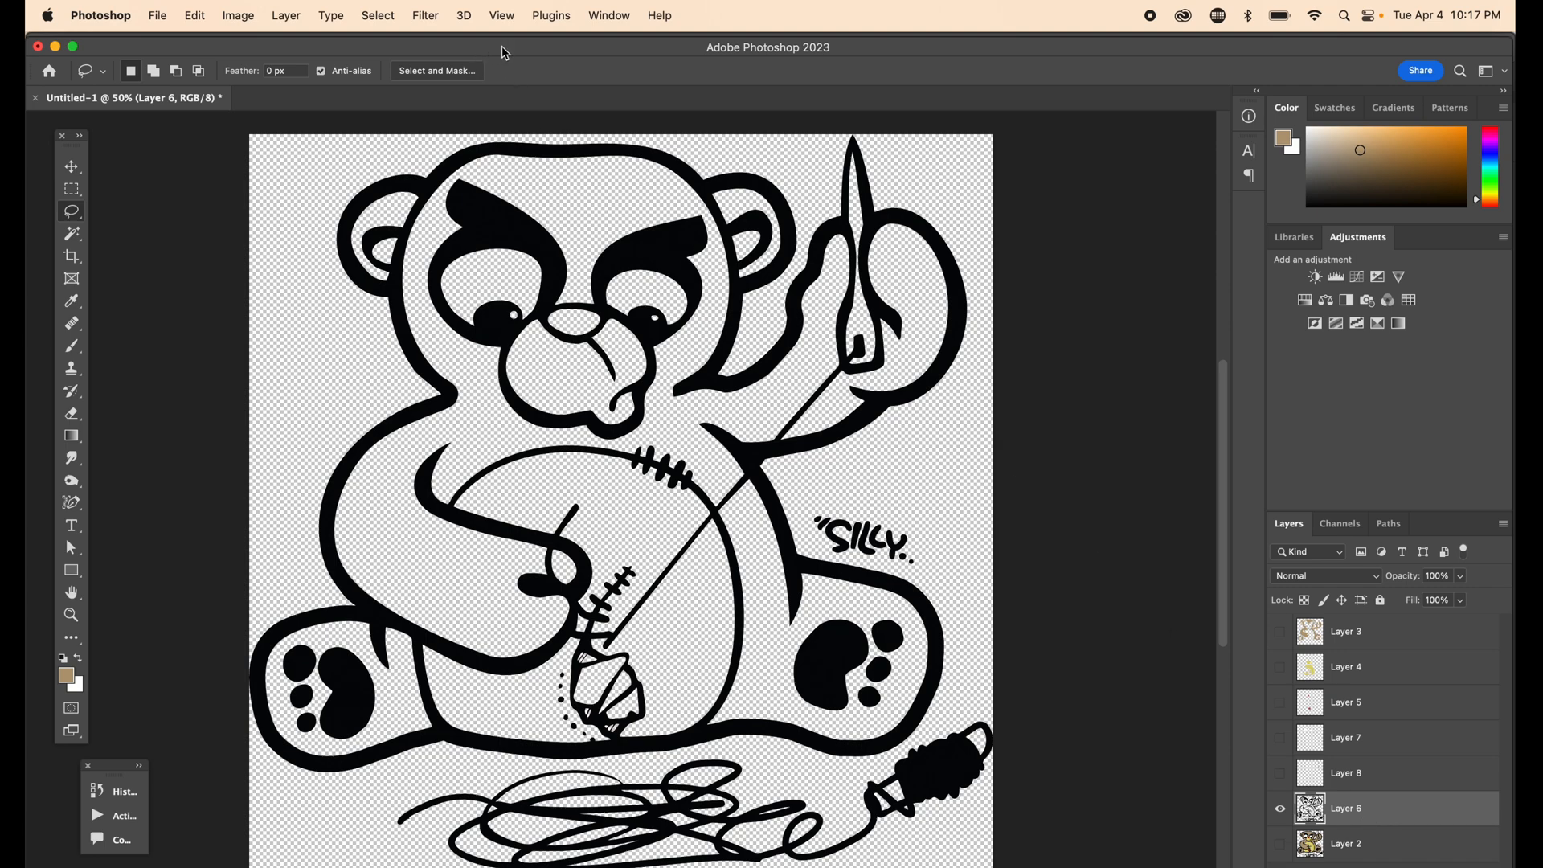
Step: Open the Realistic Embroidery extension and place its panel beside the canvas
{"action": "left_click", "coordinate": [552, 16]}
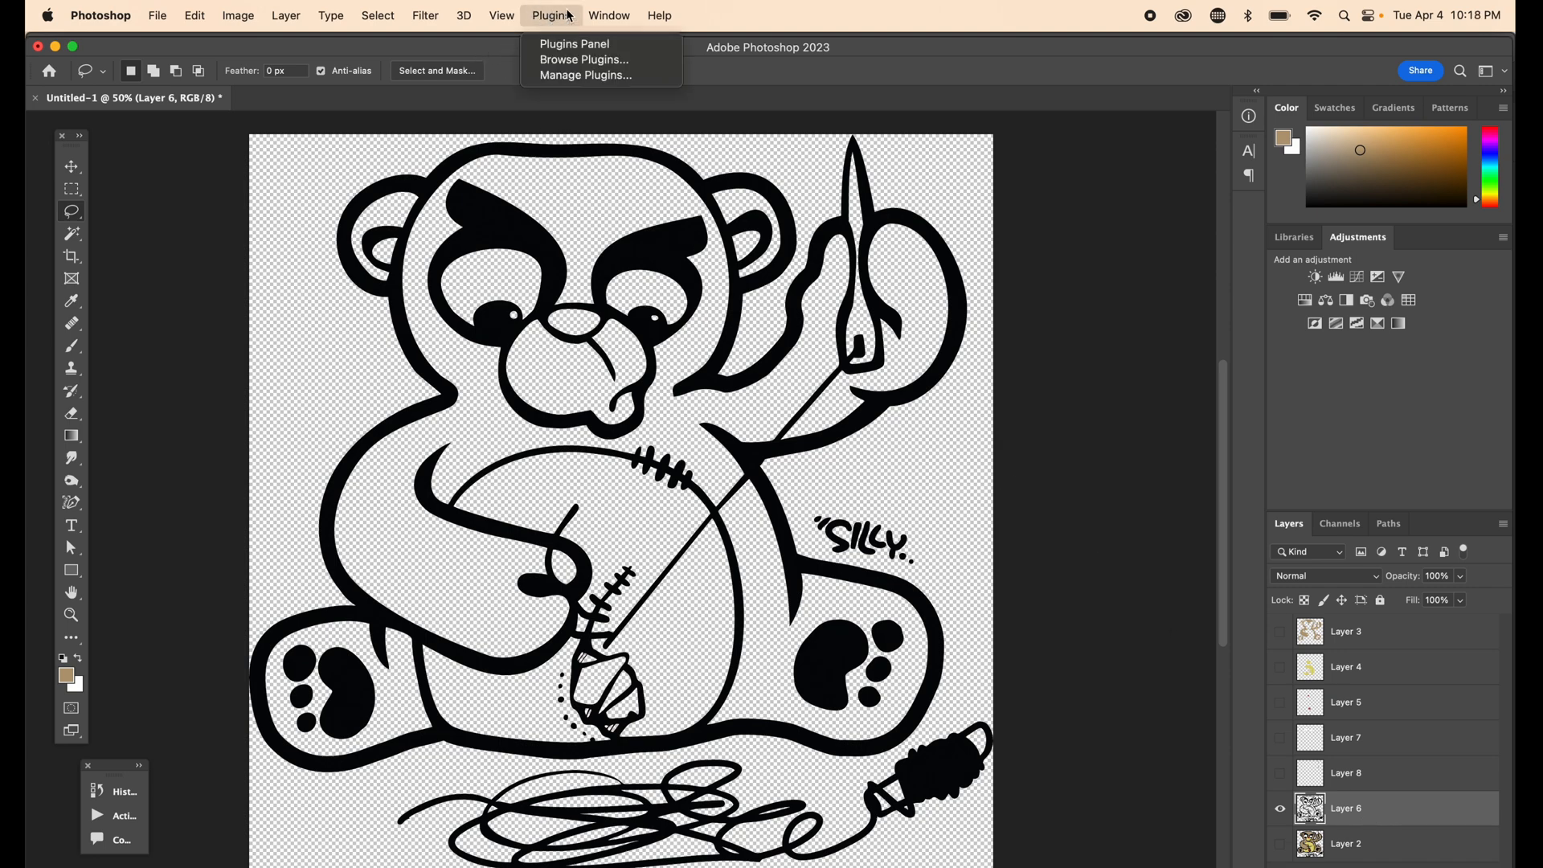
{"action": "mouse_move", "coordinate": [609, 16]}
{"action": "mouse_move", "coordinate": [634, 106]}
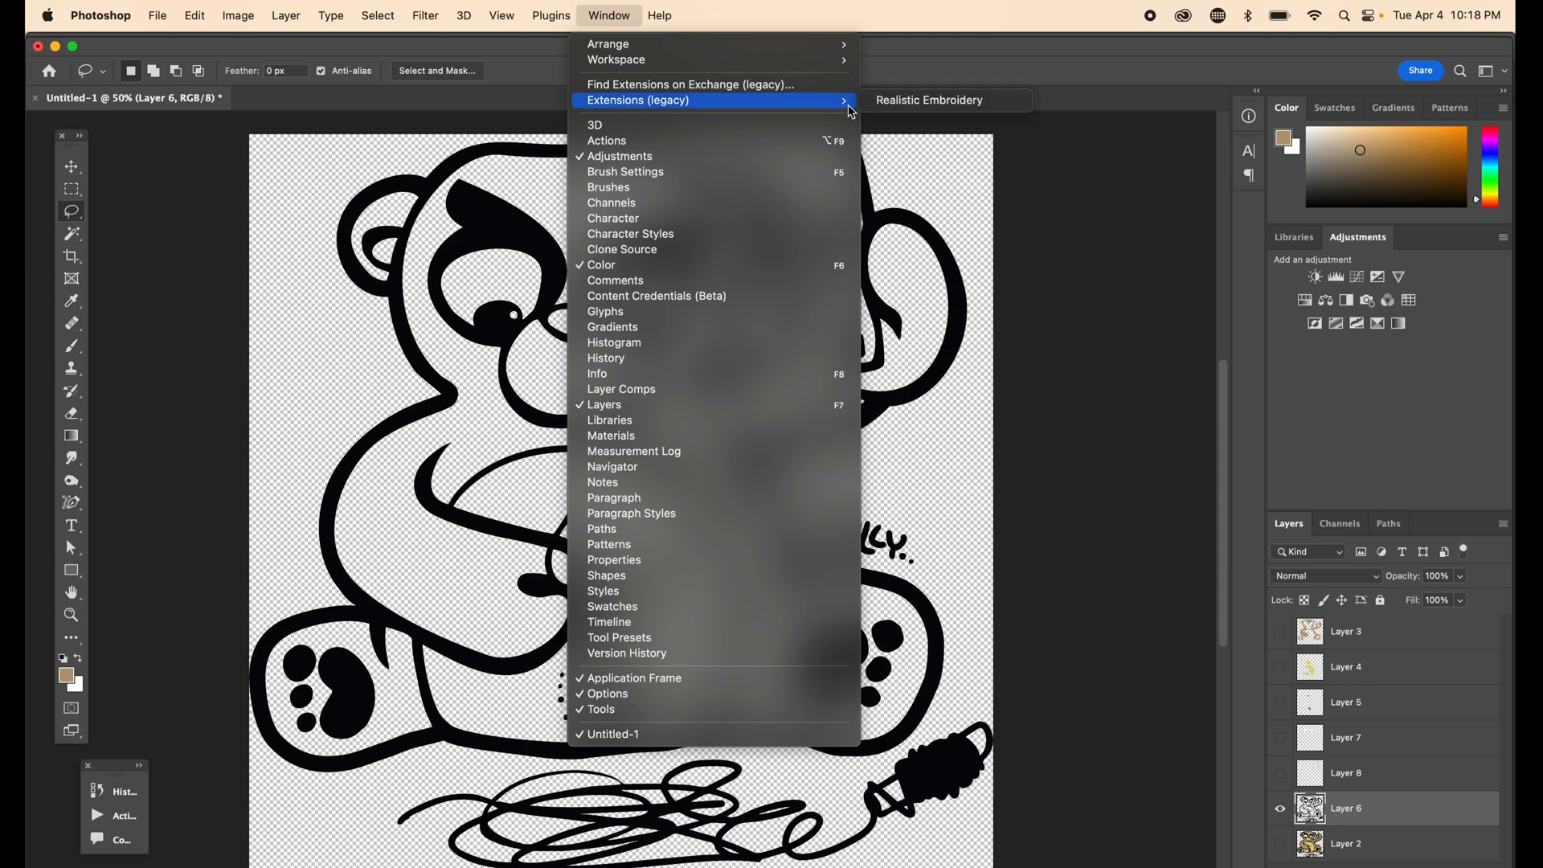
{"action": "left_click", "coordinate": [905, 106]}
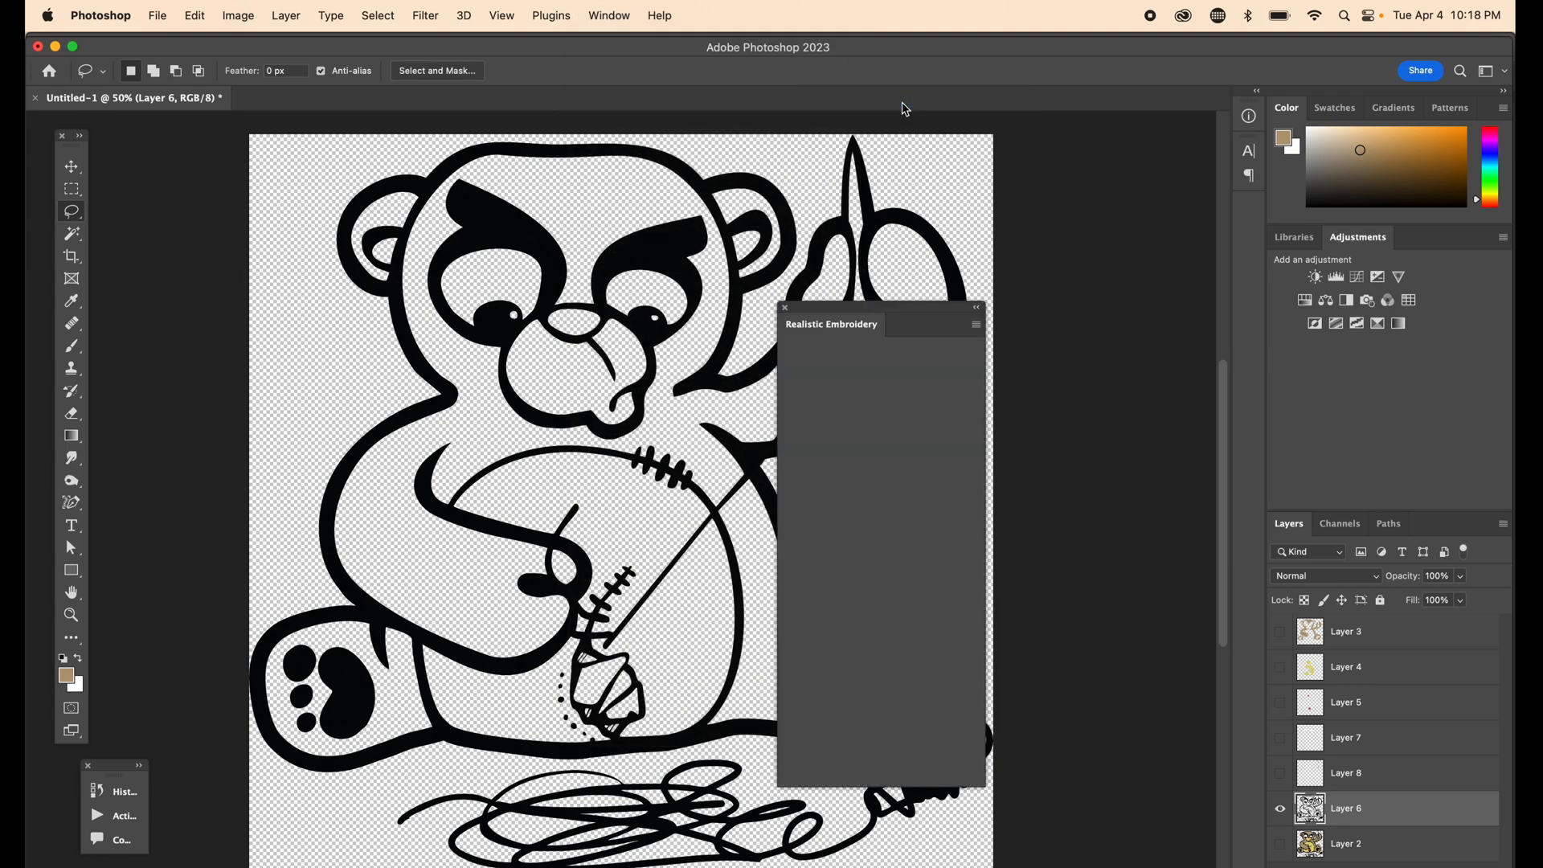
{"action": "left_click_drag", "start_coordinate": [906, 311], "coordinate": [1127, 169]}
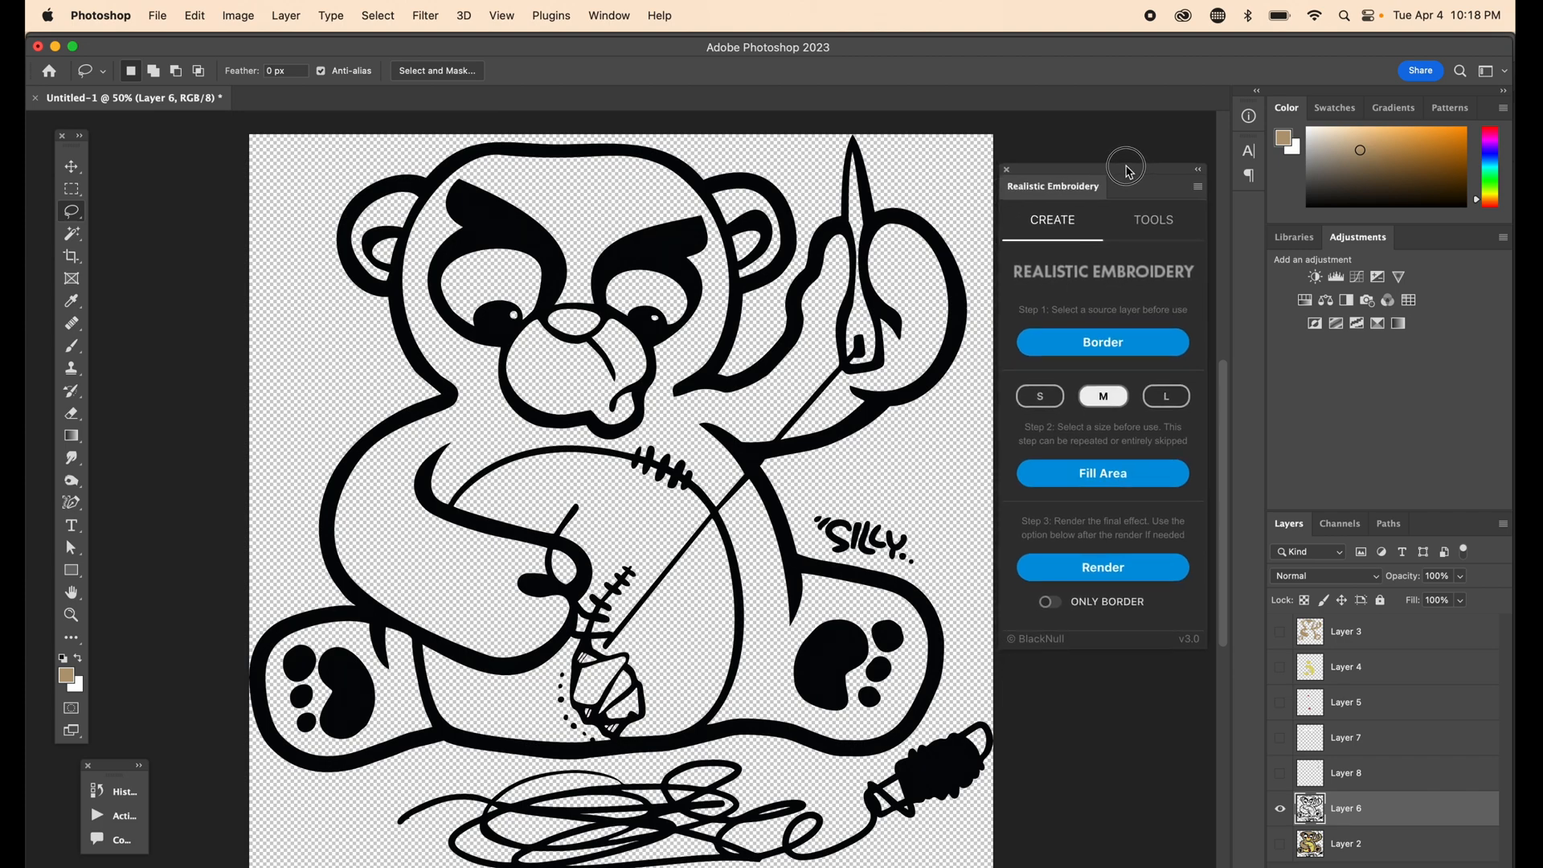
Step: Float the Layers panel next to the tools and place the Properties panel beneath the Realistic Embroidery panel
{"action": "left_click_drag", "start_coordinate": [1288, 525], "coordinate": [134, 146]}
{"action": "left_click_drag", "start_coordinate": [112, 766], "coordinate": [81, 761]}
{"action": "left_click", "coordinate": [610, 15]}
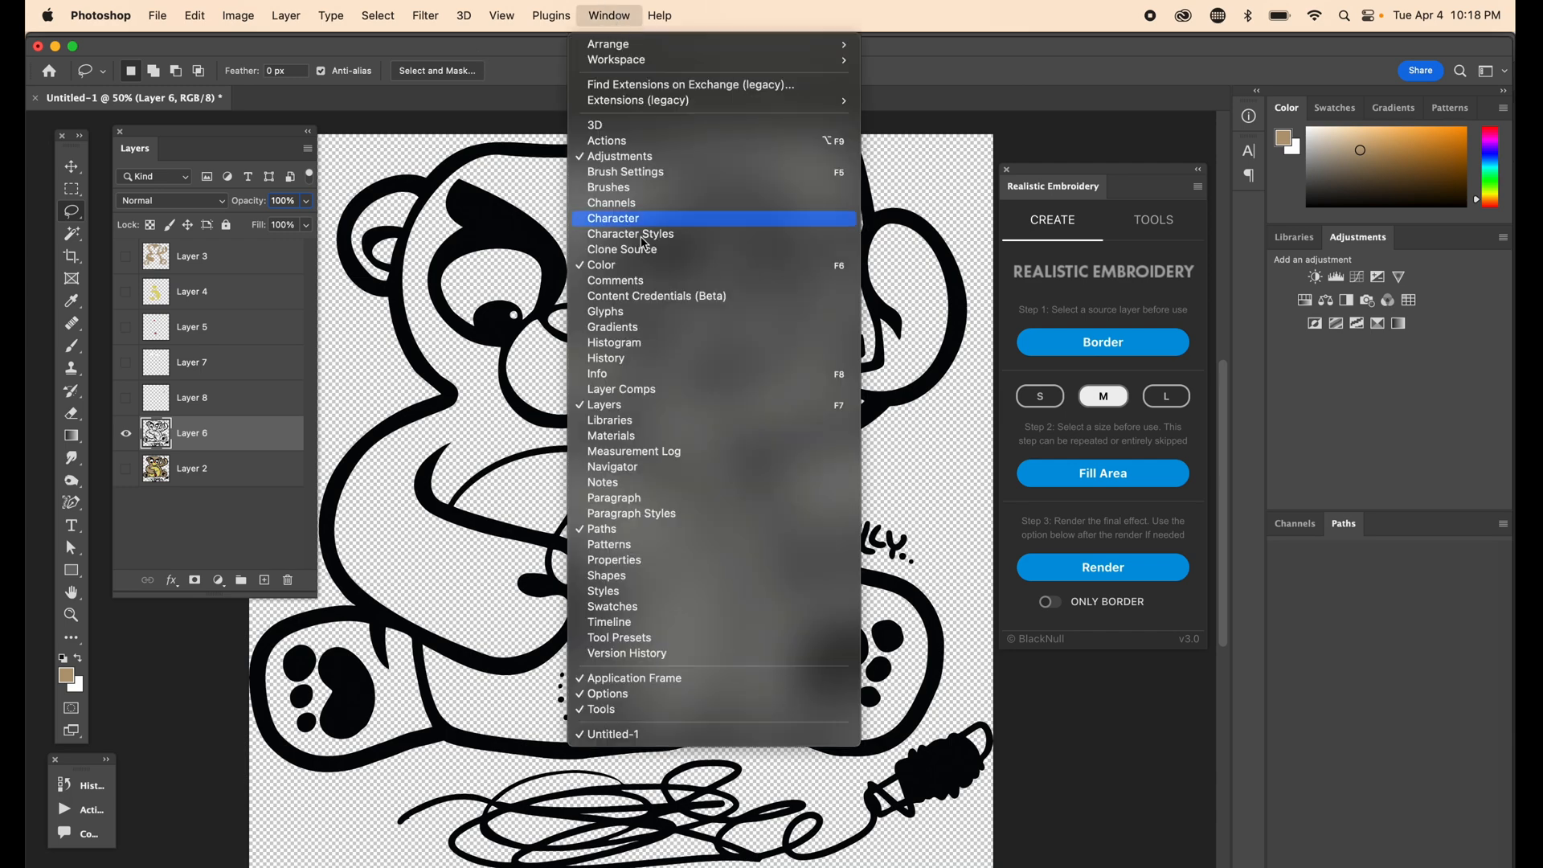
{"action": "left_click", "coordinate": [645, 576]}
{"action": "left_click_drag", "start_coordinate": [646, 567], "coordinate": [1138, 587]}
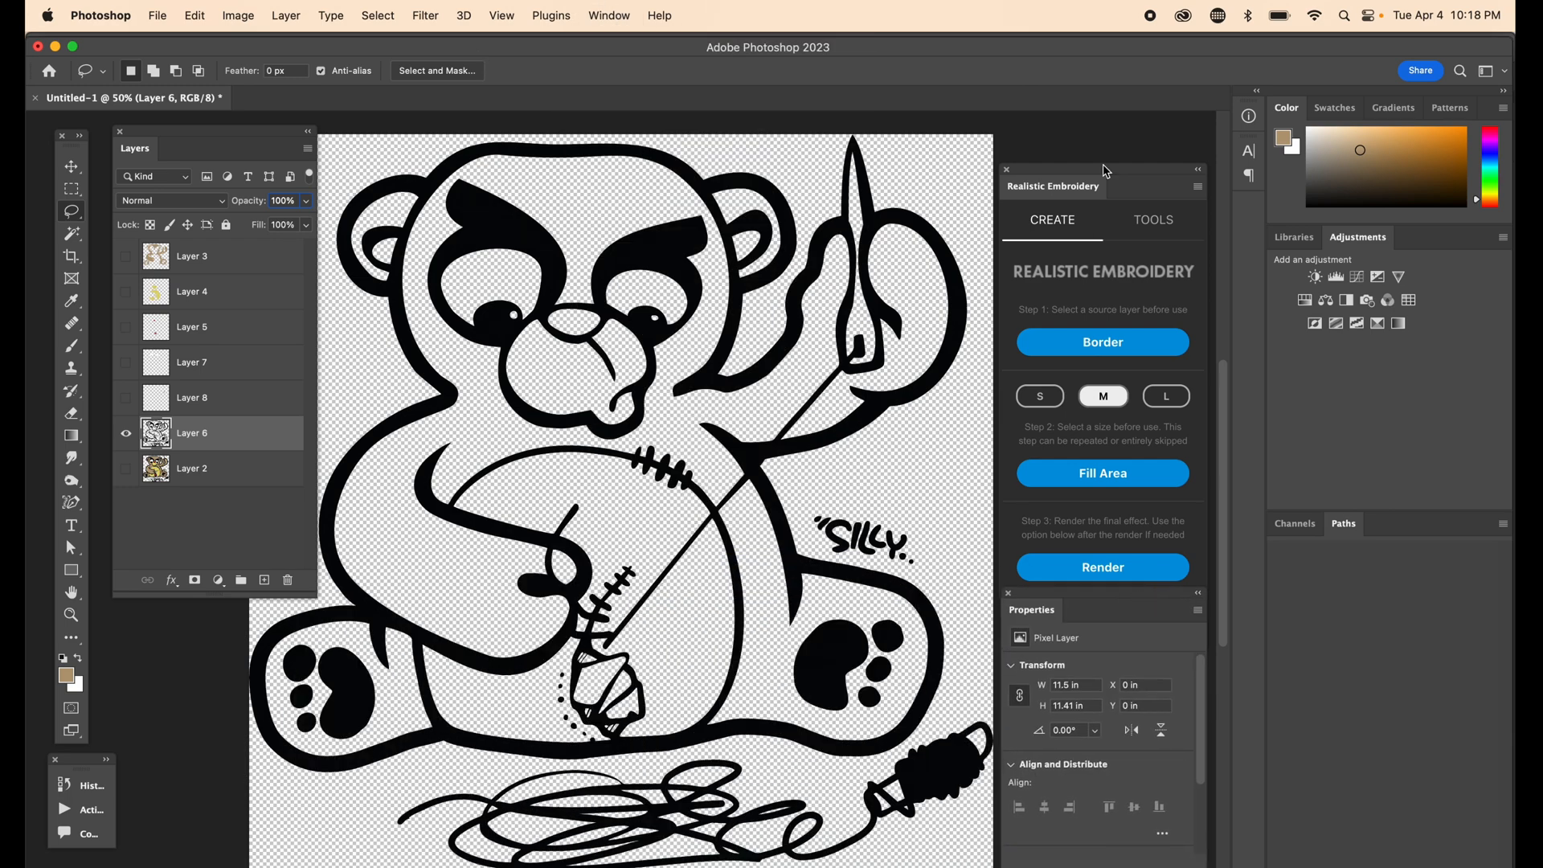
{"action": "left_click_drag", "start_coordinate": [1106, 169], "coordinate": [1101, 105]}
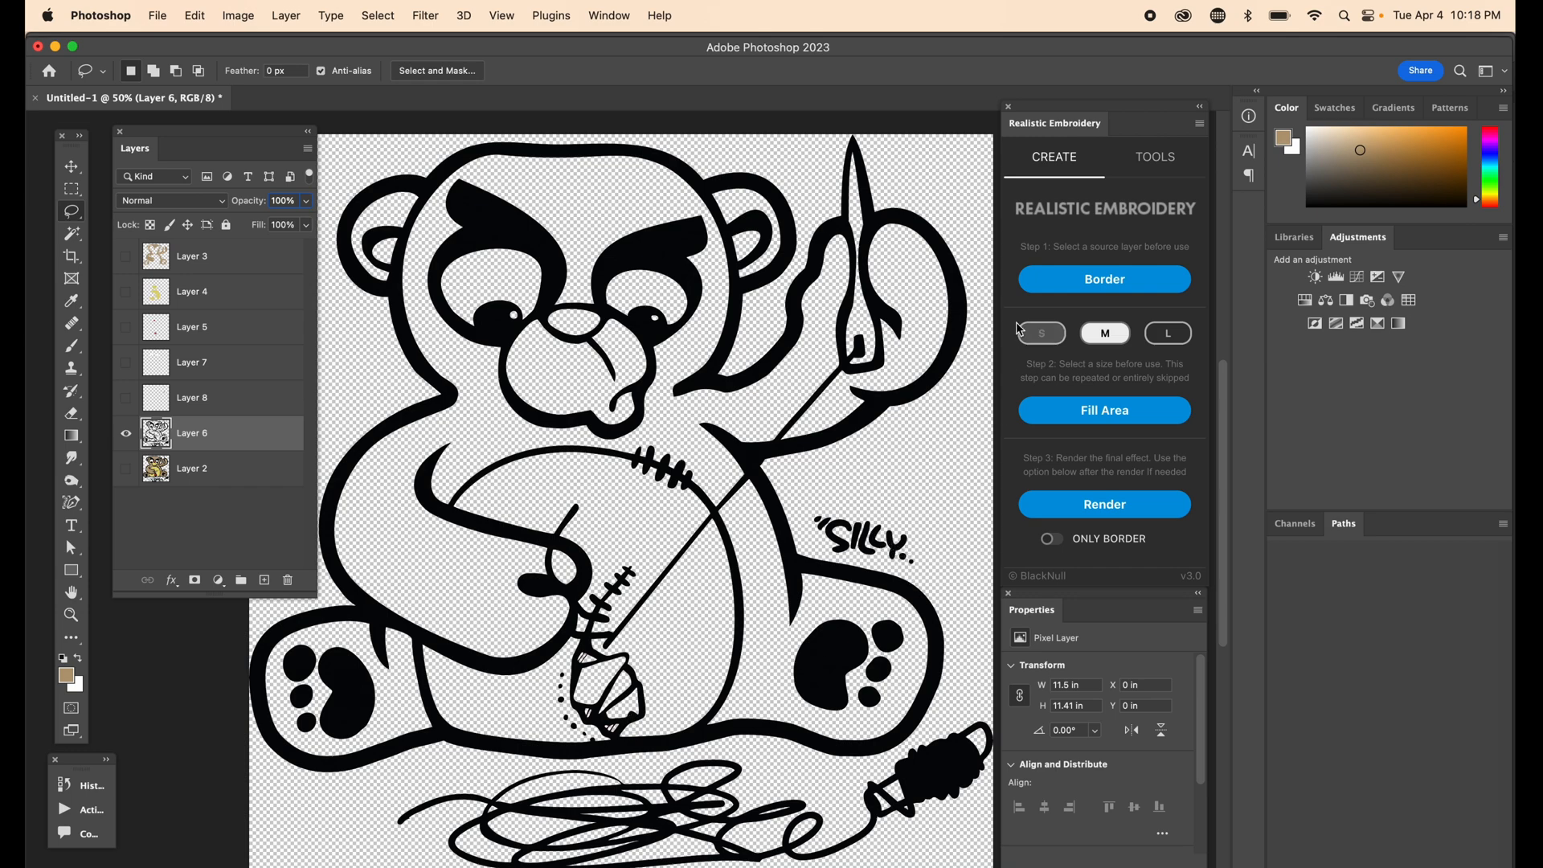
Step: Render the black outline layer as embroidery with a border and a size S stitch fill
{"action": "left_click", "coordinate": [1054, 338]}
{"action": "left_click", "coordinate": [1105, 281]}
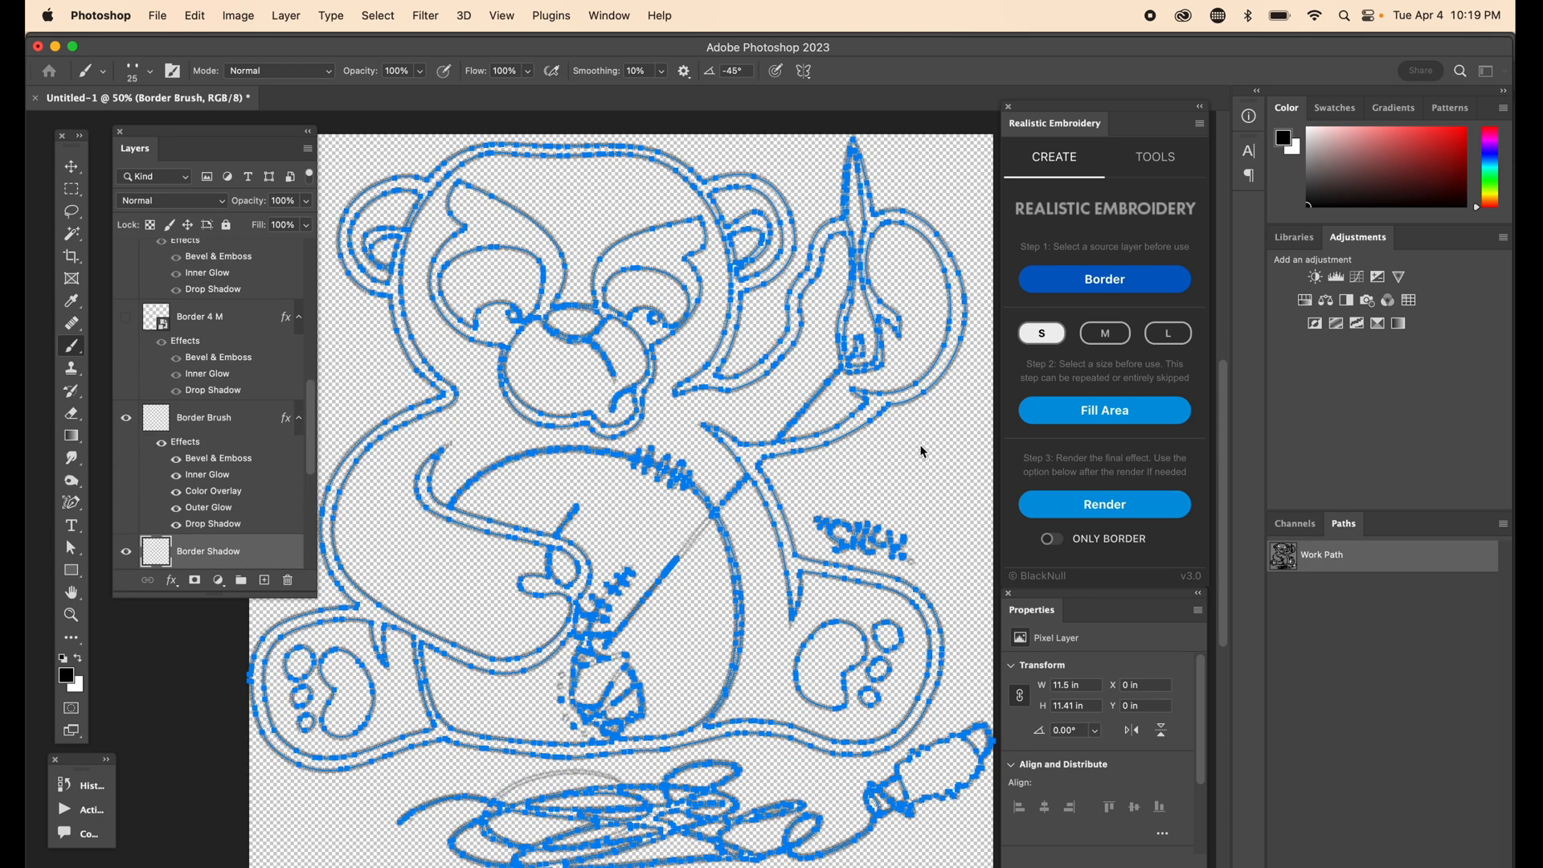
{"action": "left_click", "coordinate": [1101, 418]}
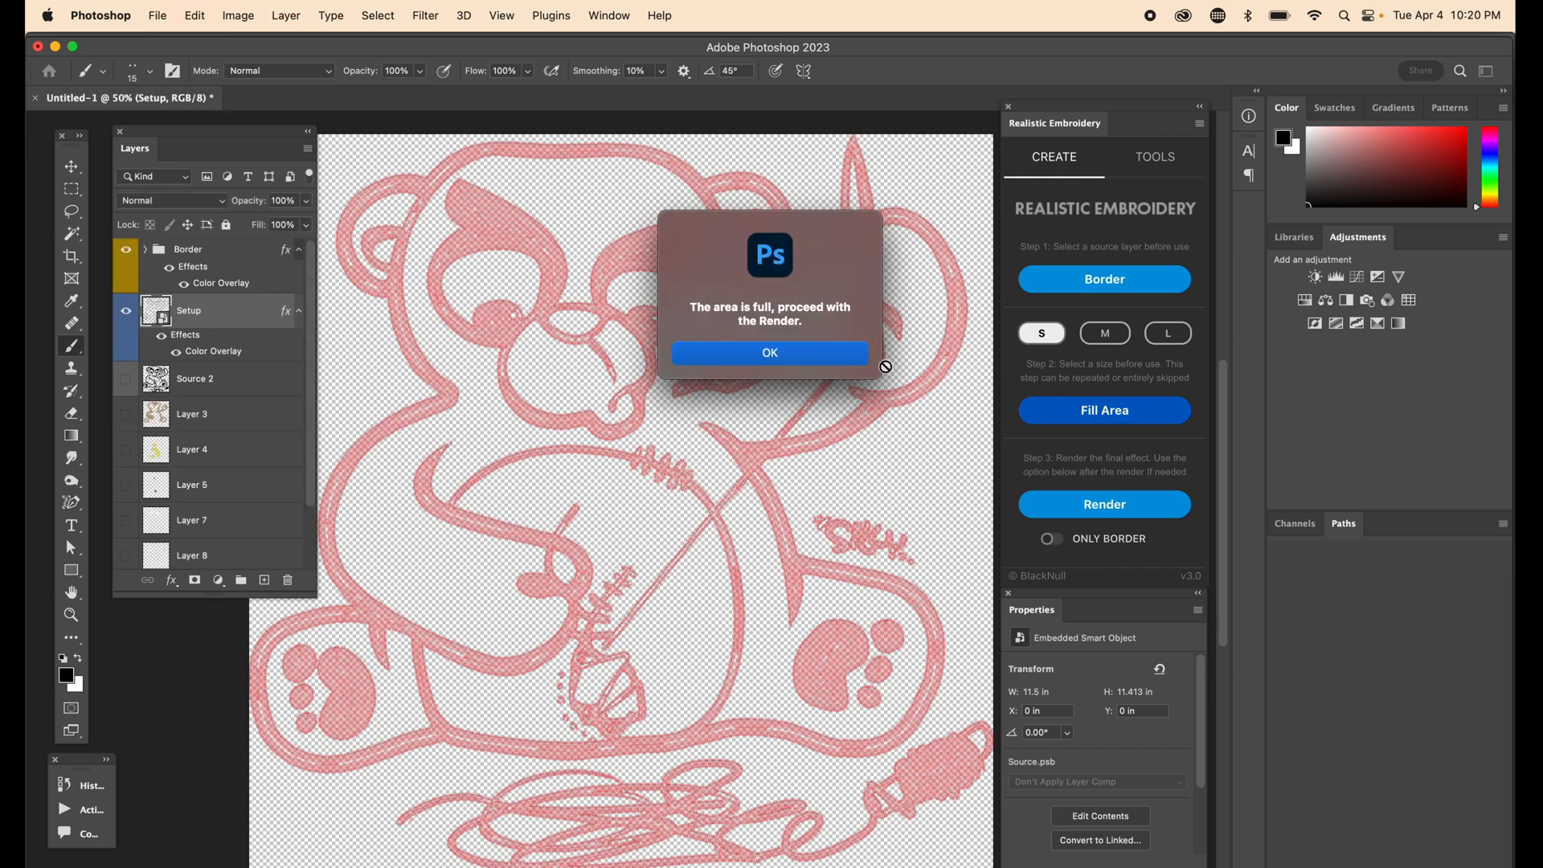
{"action": "left_click", "coordinate": [813, 352]}
{"action": "left_click", "coordinate": [1029, 504]}
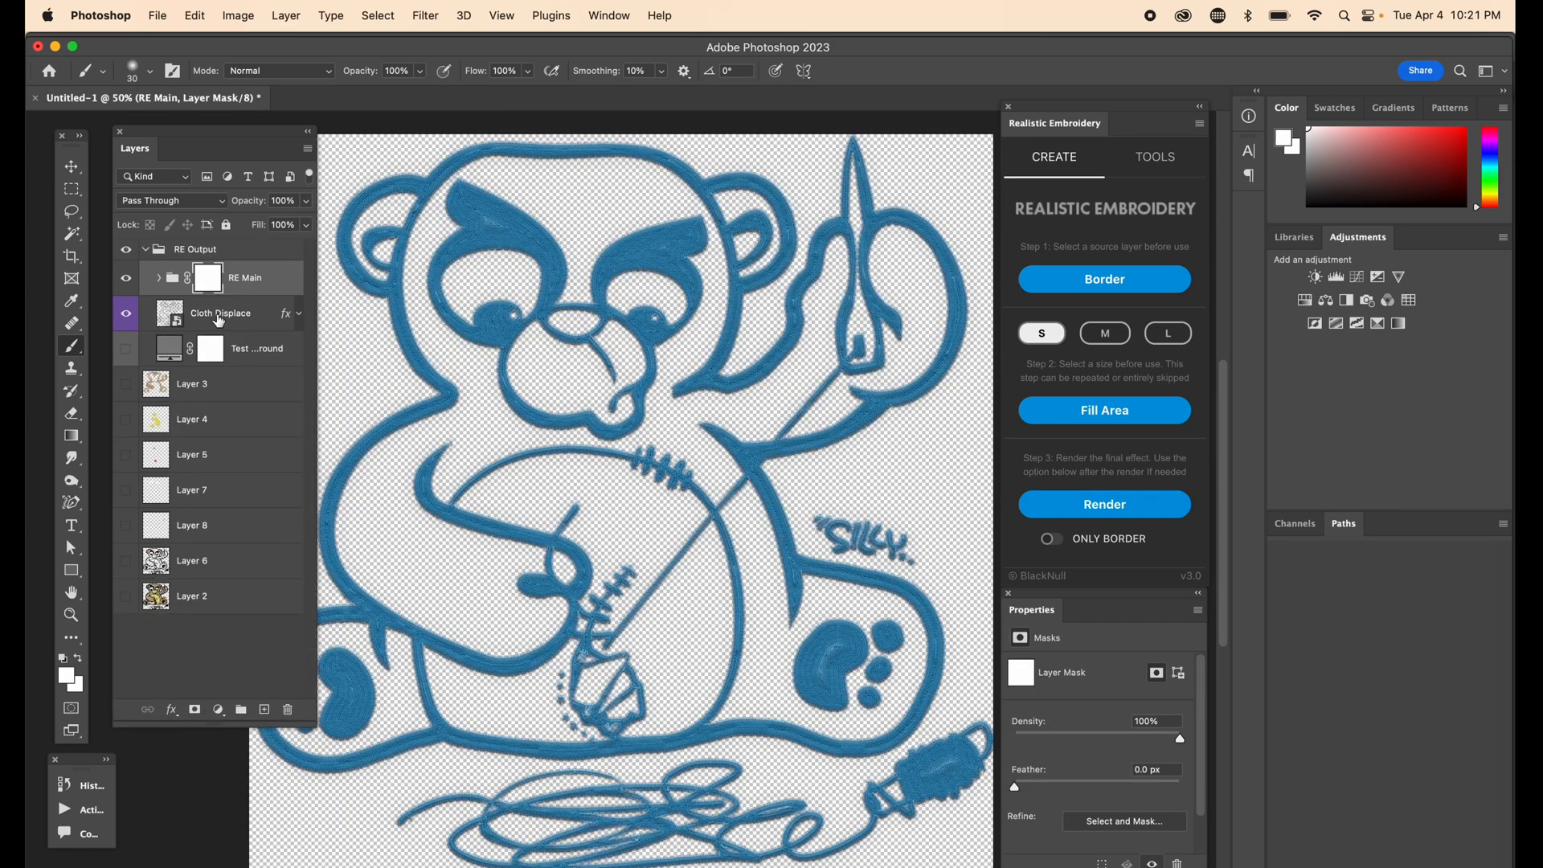
Step: Hide the Cloth Displace layer and merge the visible embroidery layers into one
{"action": "left_click", "coordinate": [127, 319]}
{"action": "left_click", "coordinate": [308, 150]}
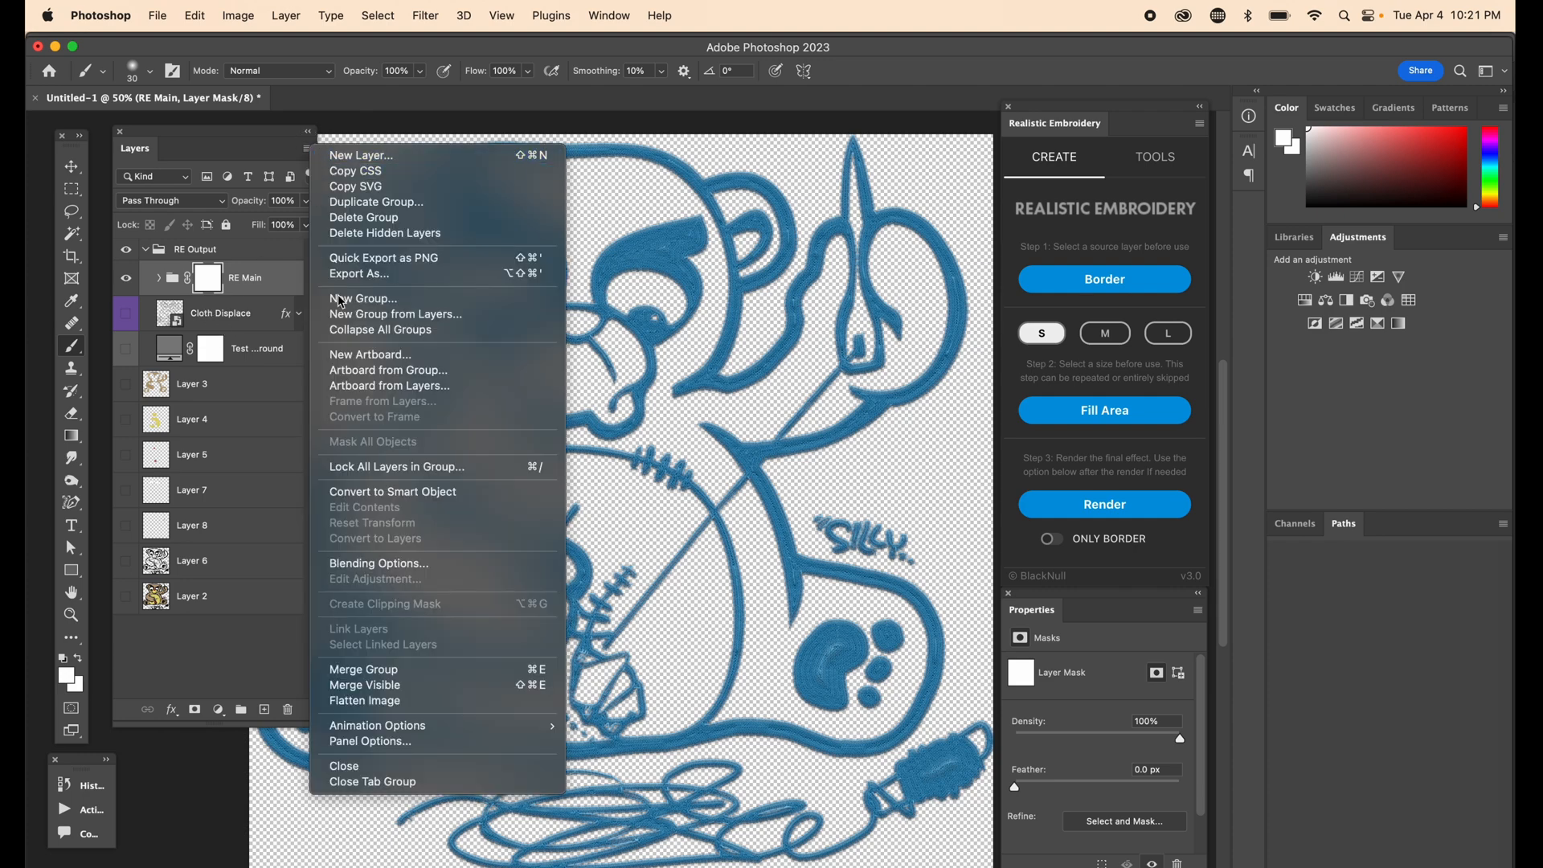
{"action": "left_click", "coordinate": [401, 690]}
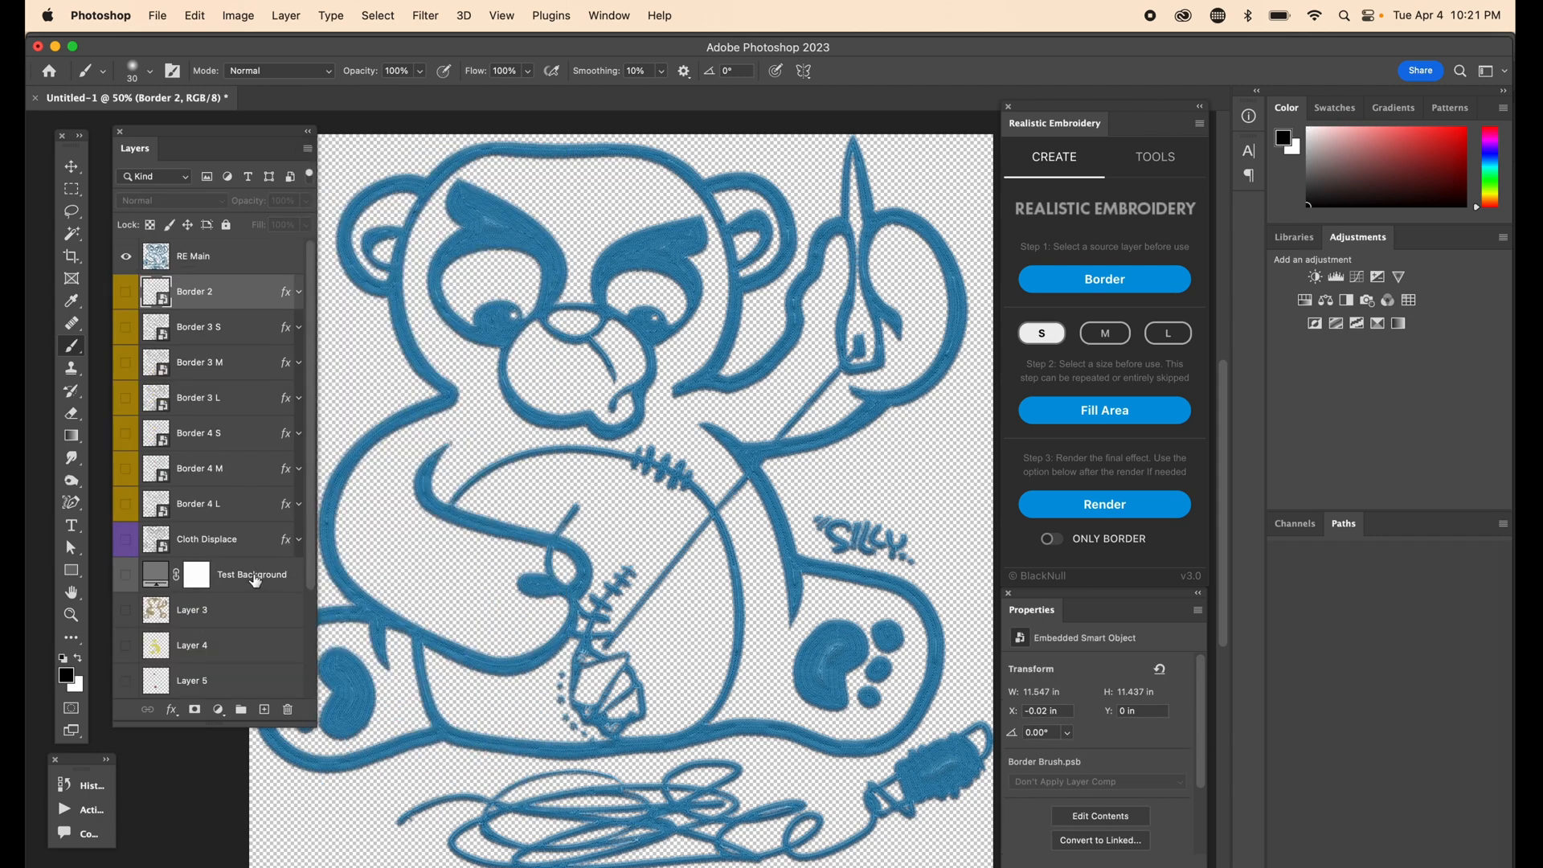
Step: Delete the layers from Border 2 through Test Background and add a Levels adjustment masked to the RE Main embroidery
{"action": "left_click", "coordinate": [256, 580], "text": "shift"}
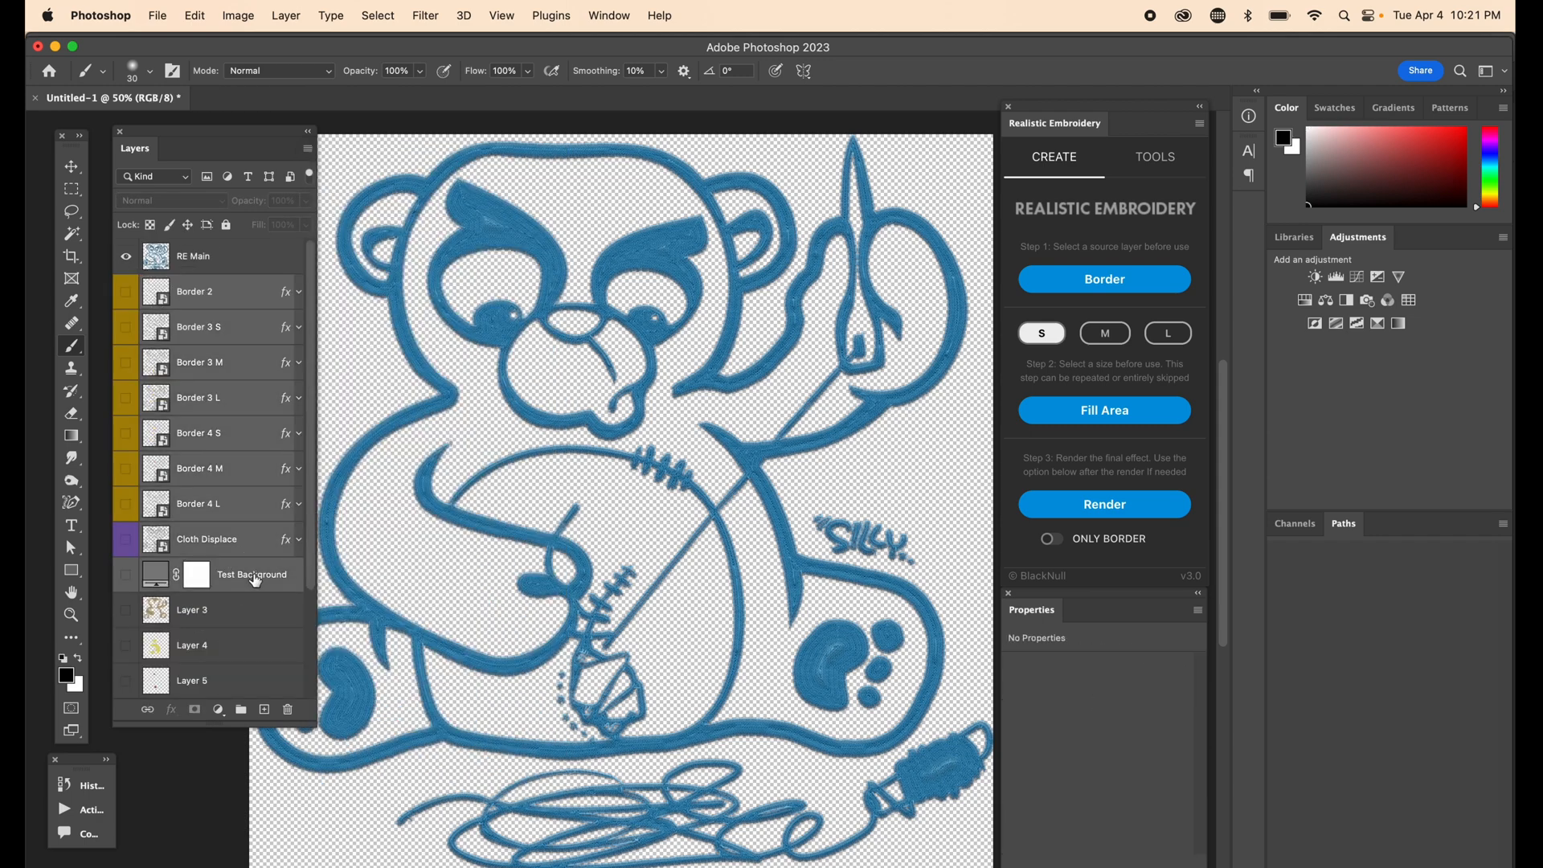
{"action": "left_click", "coordinate": [288, 710]}
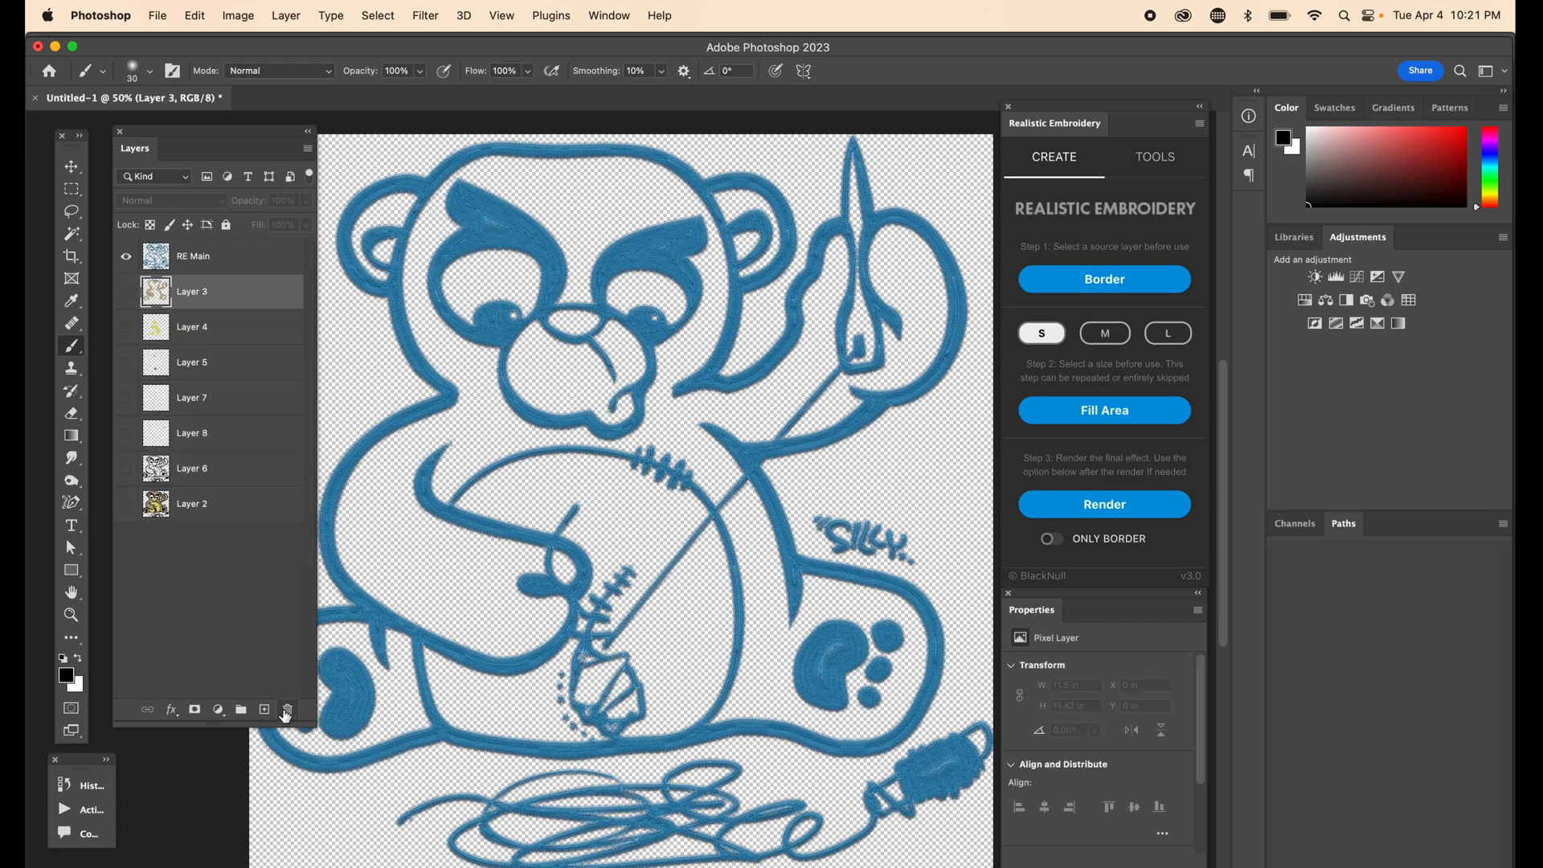
{"action": "left_click", "coordinate": [199, 258]}
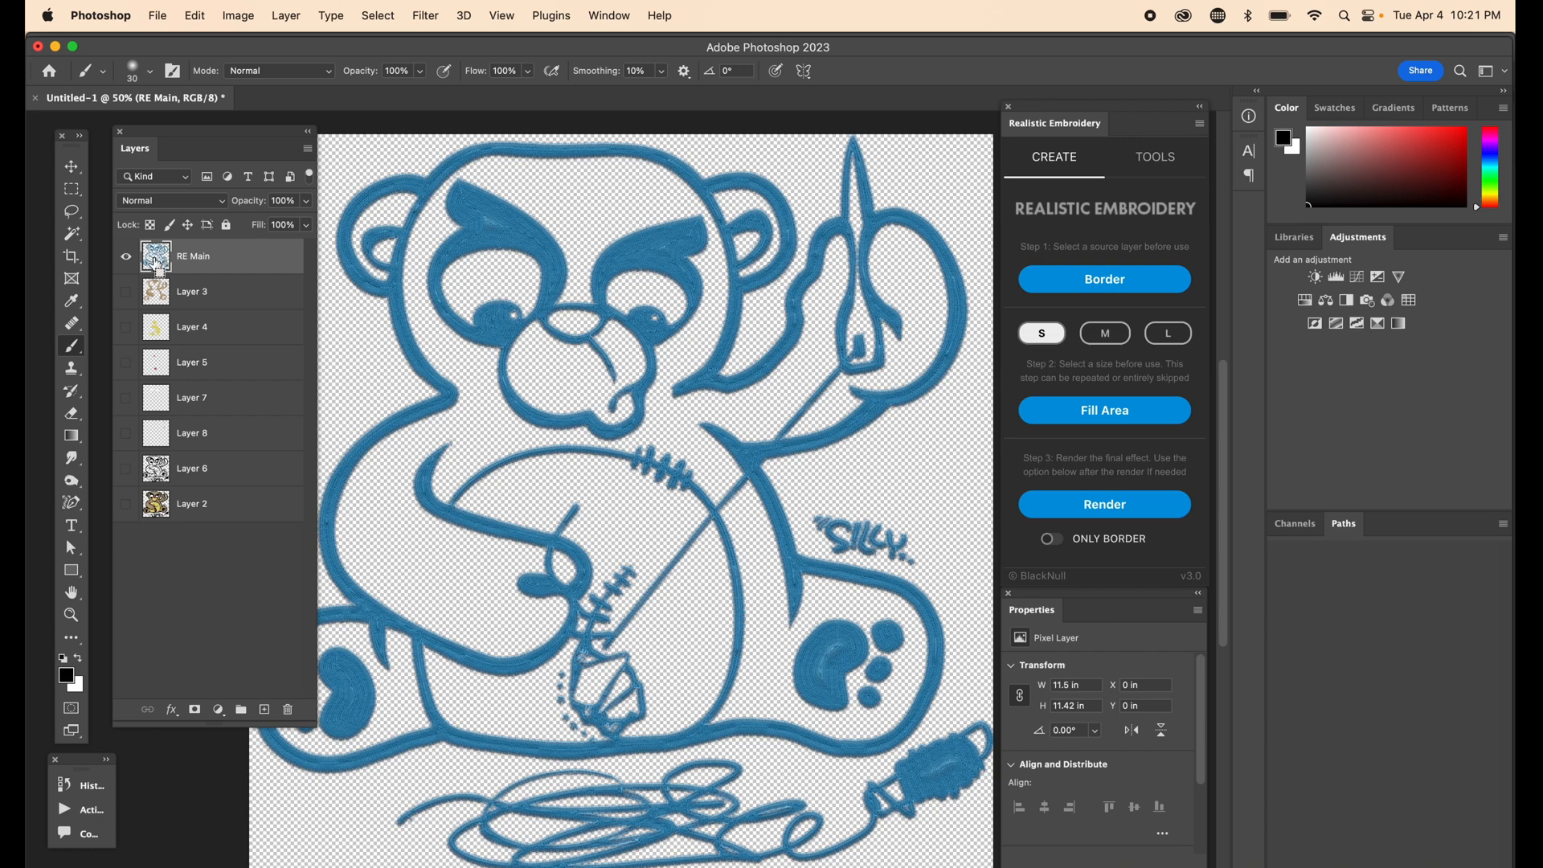
{"action": "left_click", "coordinate": [156, 258], "text": "super"}
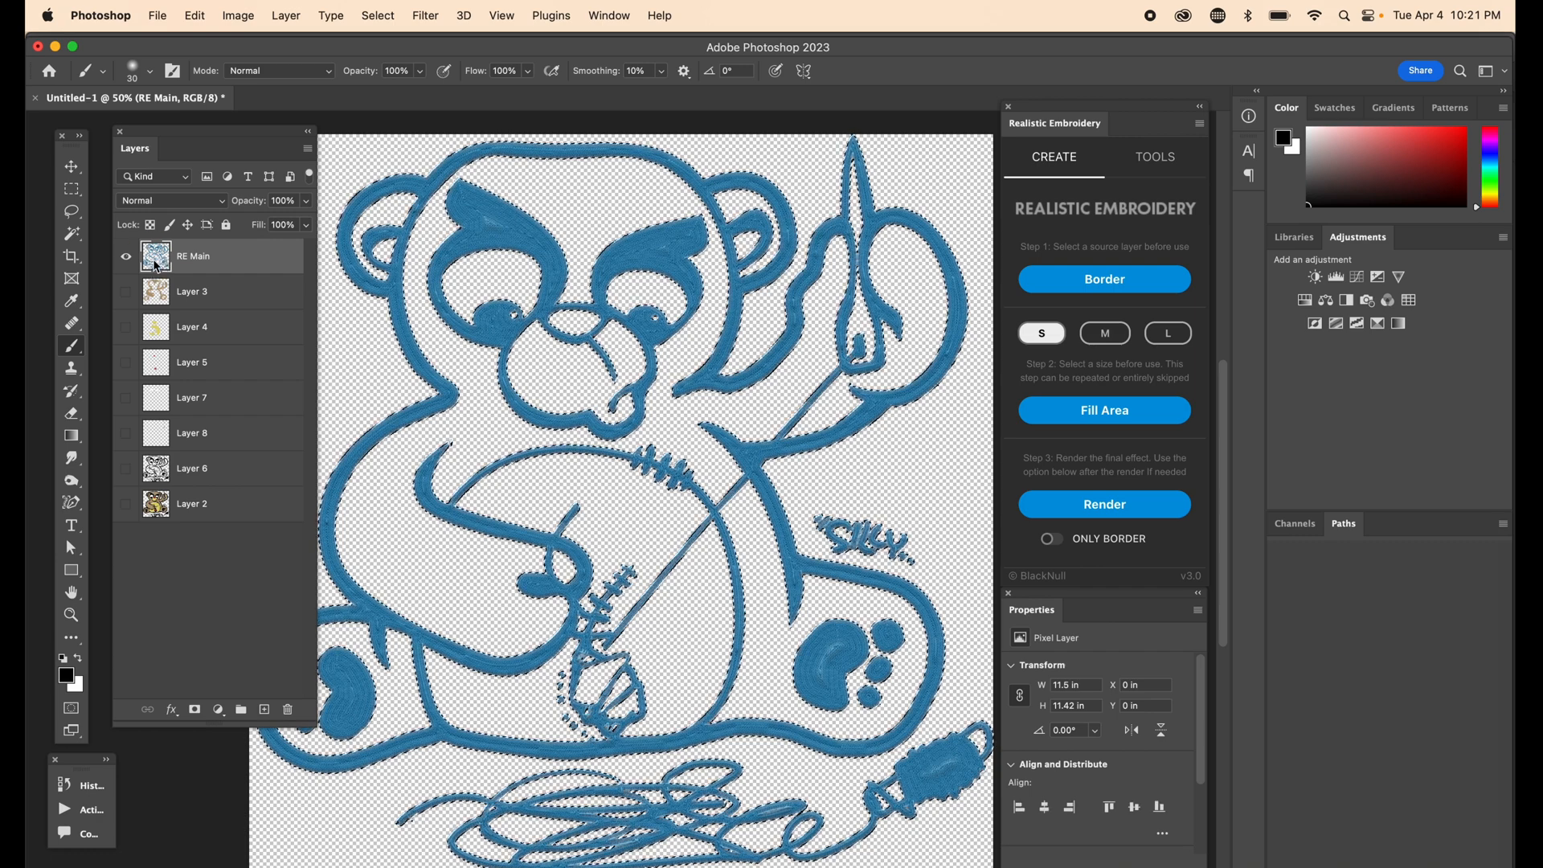
{"action": "left_click", "coordinate": [218, 710]}
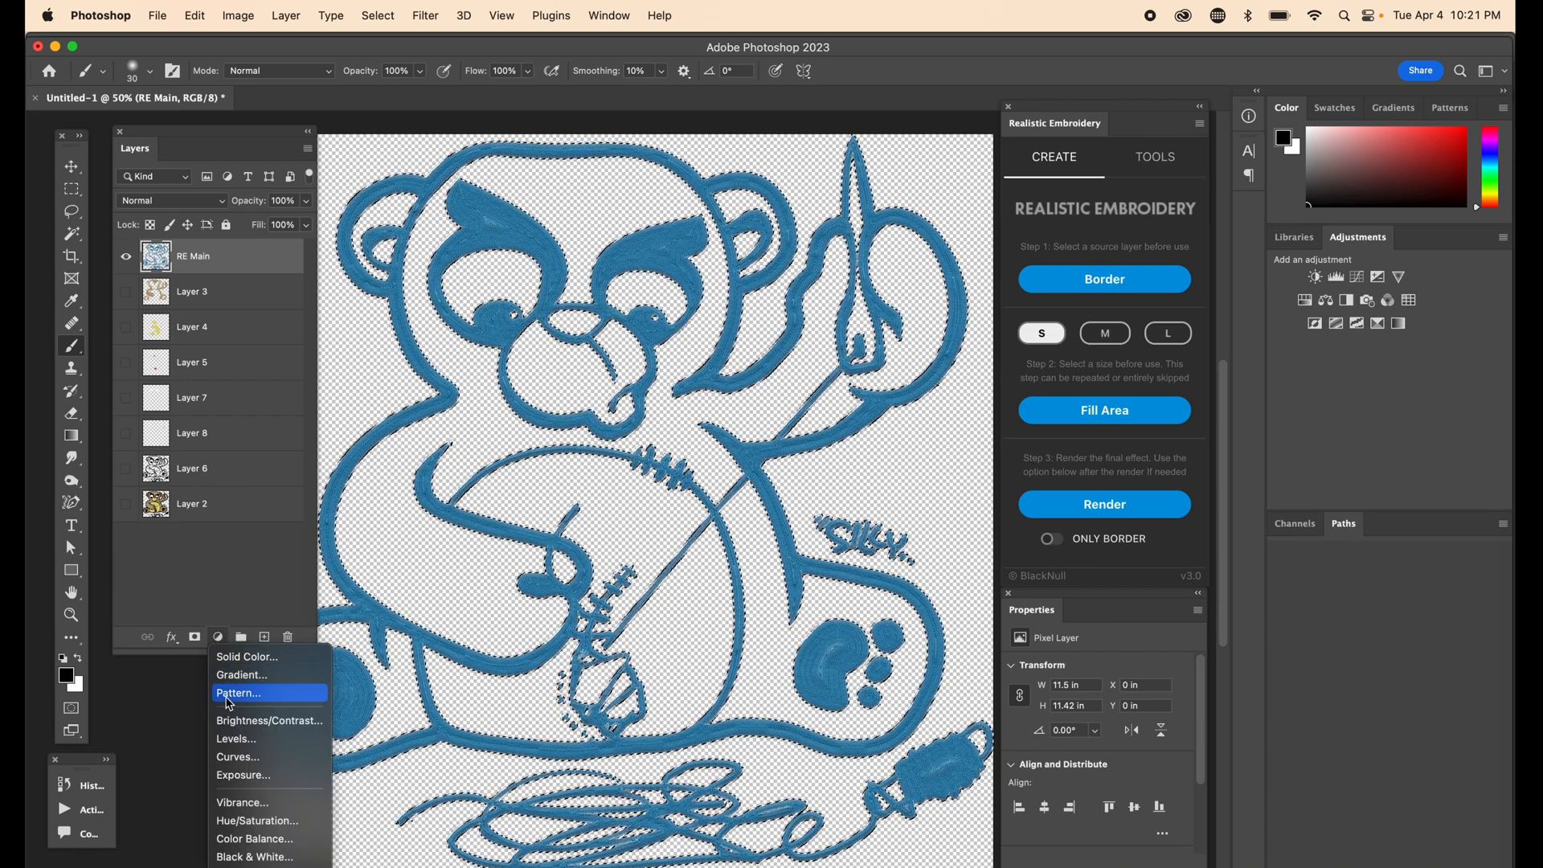
{"action": "left_click", "coordinate": [237, 740]}
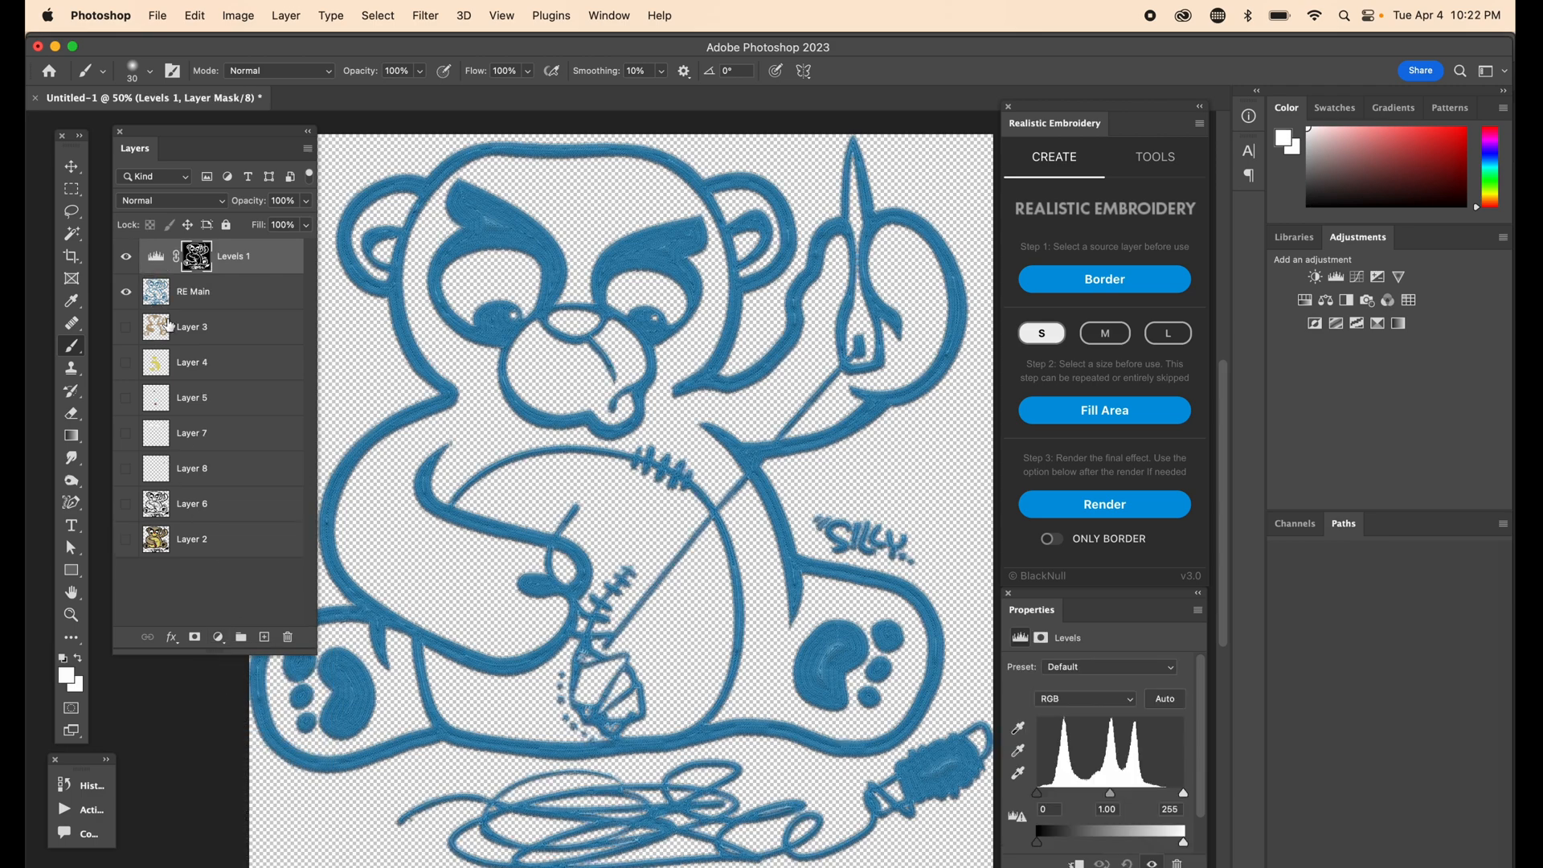
Step: Add a Black & White adjustment masked to the RE Main embroidery and stack it beneath the Levels adjustment
{"action": "left_click", "coordinate": [153, 301], "text": "super"}
{"action": "left_click", "coordinate": [218, 638]}
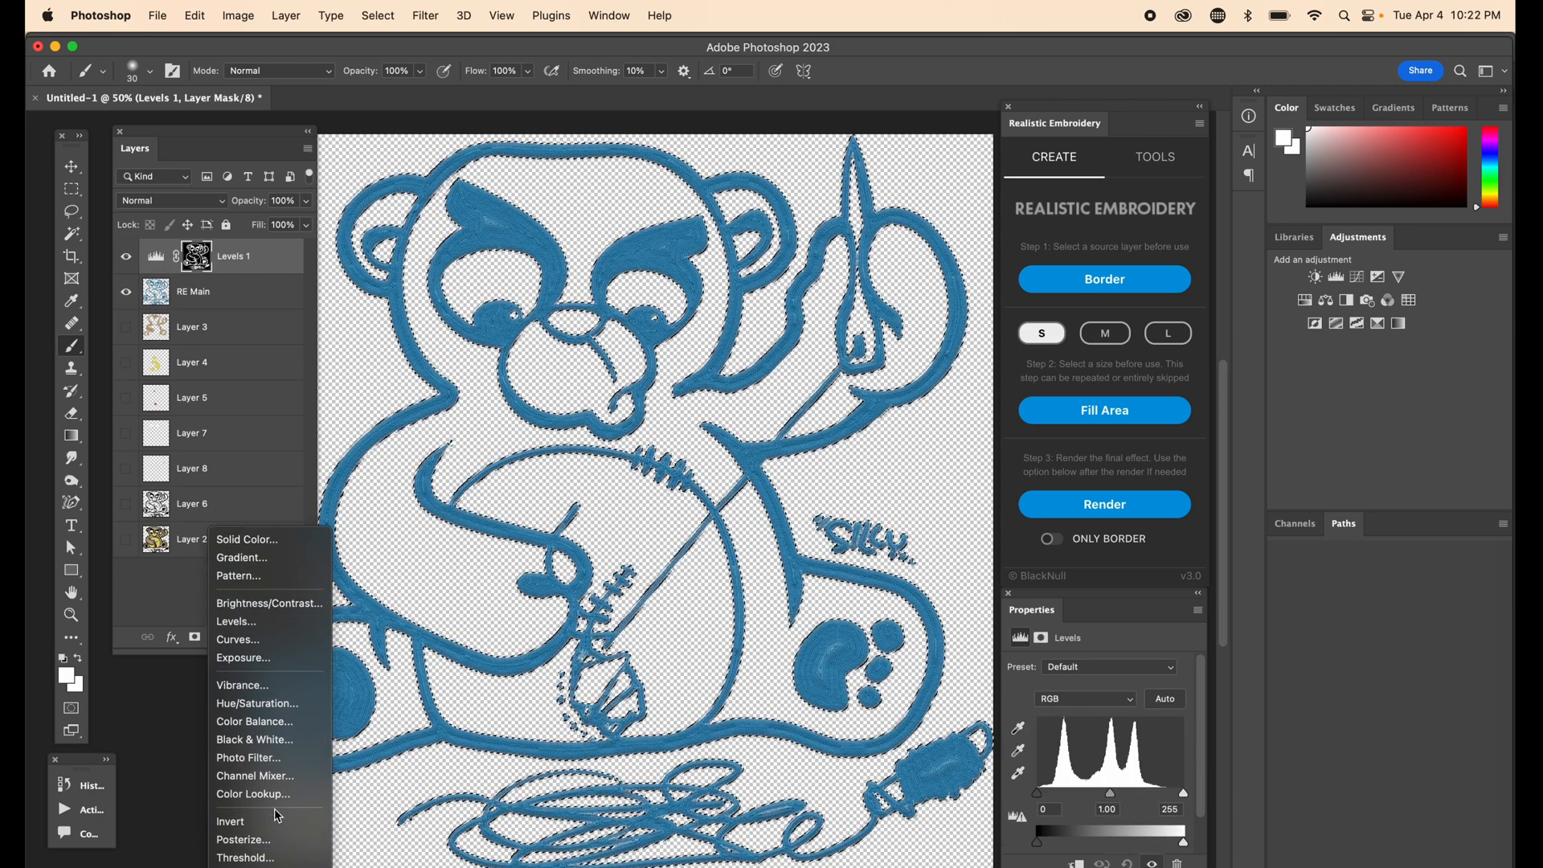
{"action": "left_click", "coordinate": [266, 746]}
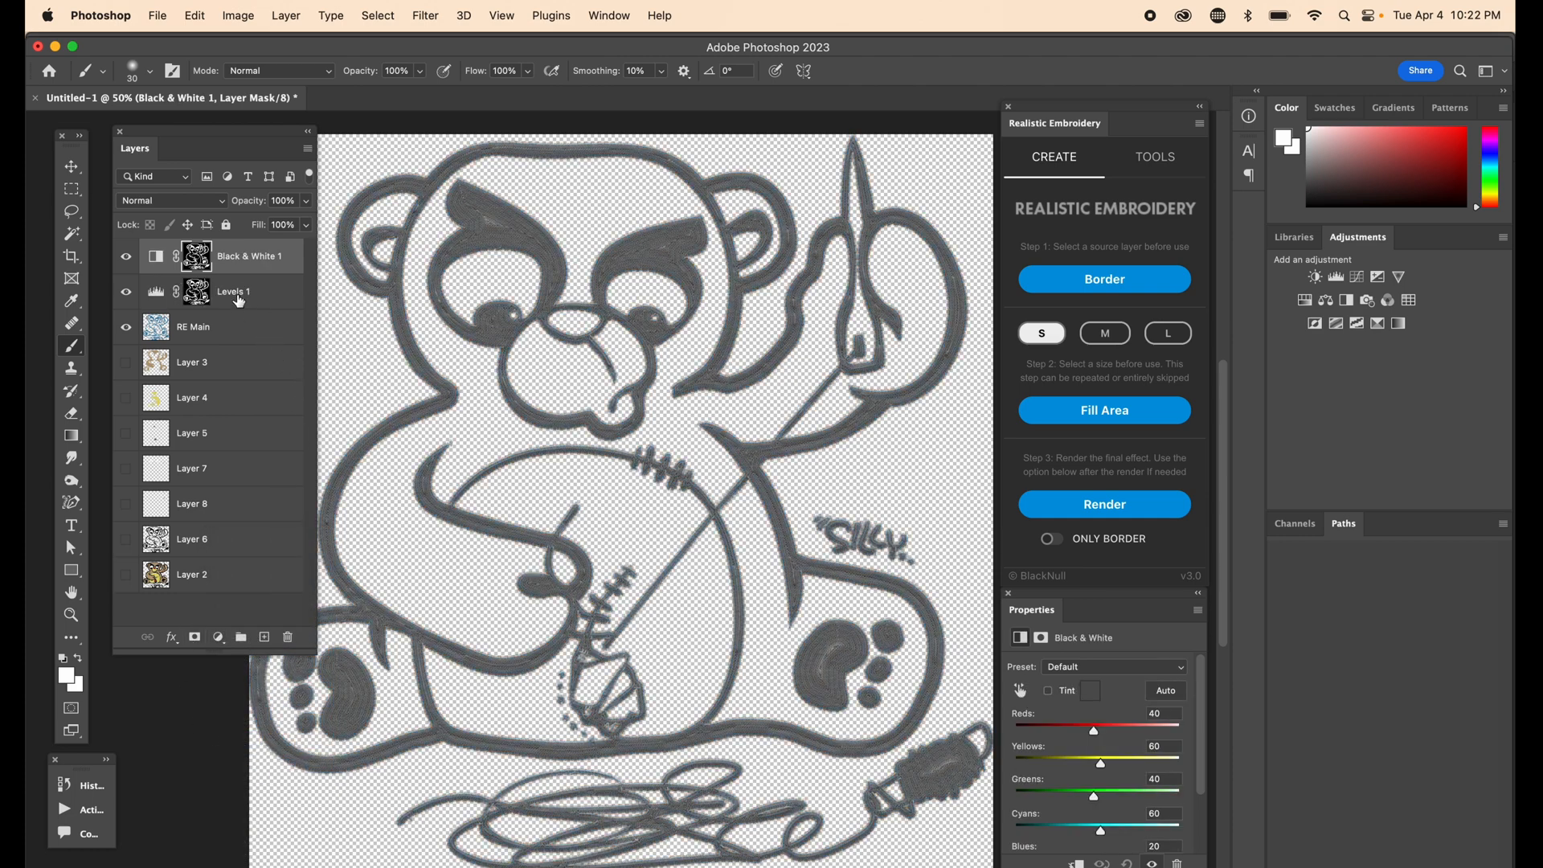
{"action": "left_click_drag", "start_coordinate": [239, 301], "coordinate": [243, 254]}
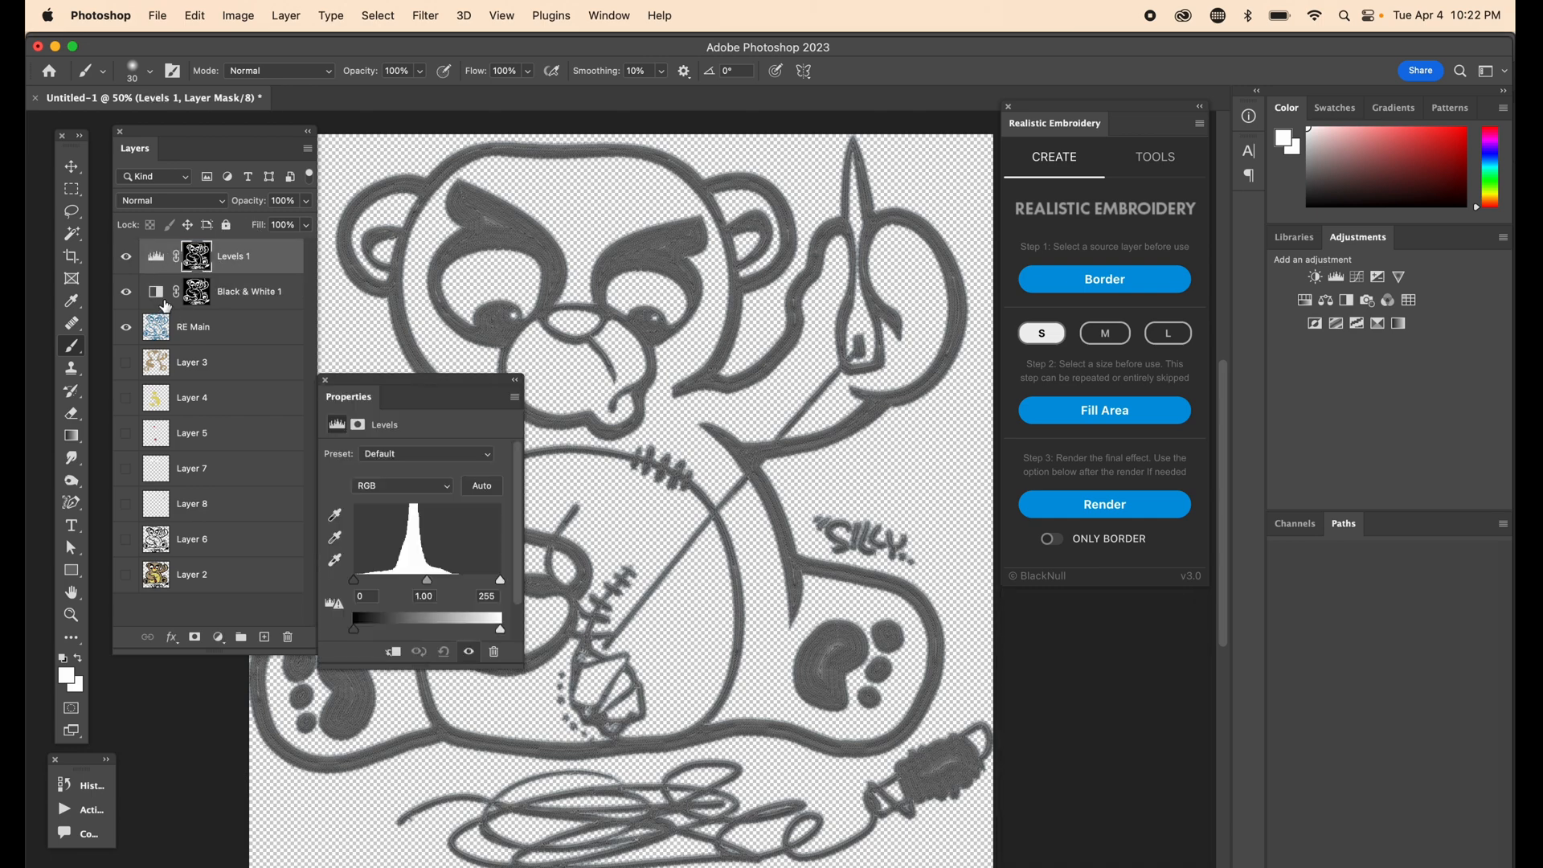
Step: Enable Tint on the outline's Black & White adjustment and set the tint color to black
{"action": "left_click", "coordinate": [166, 288]}
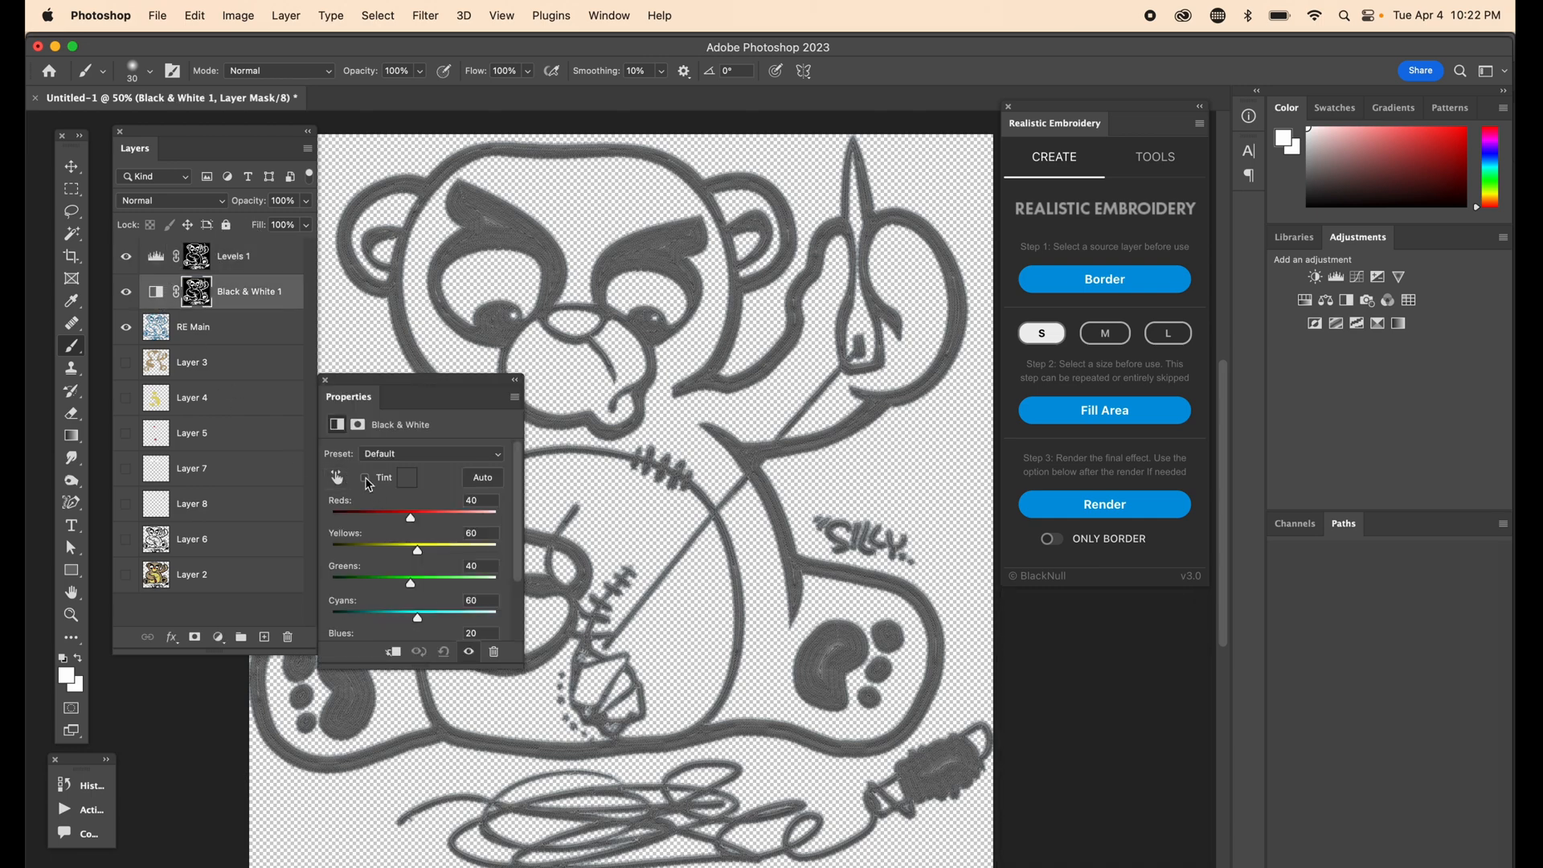
{"action": "left_click", "coordinate": [366, 480]}
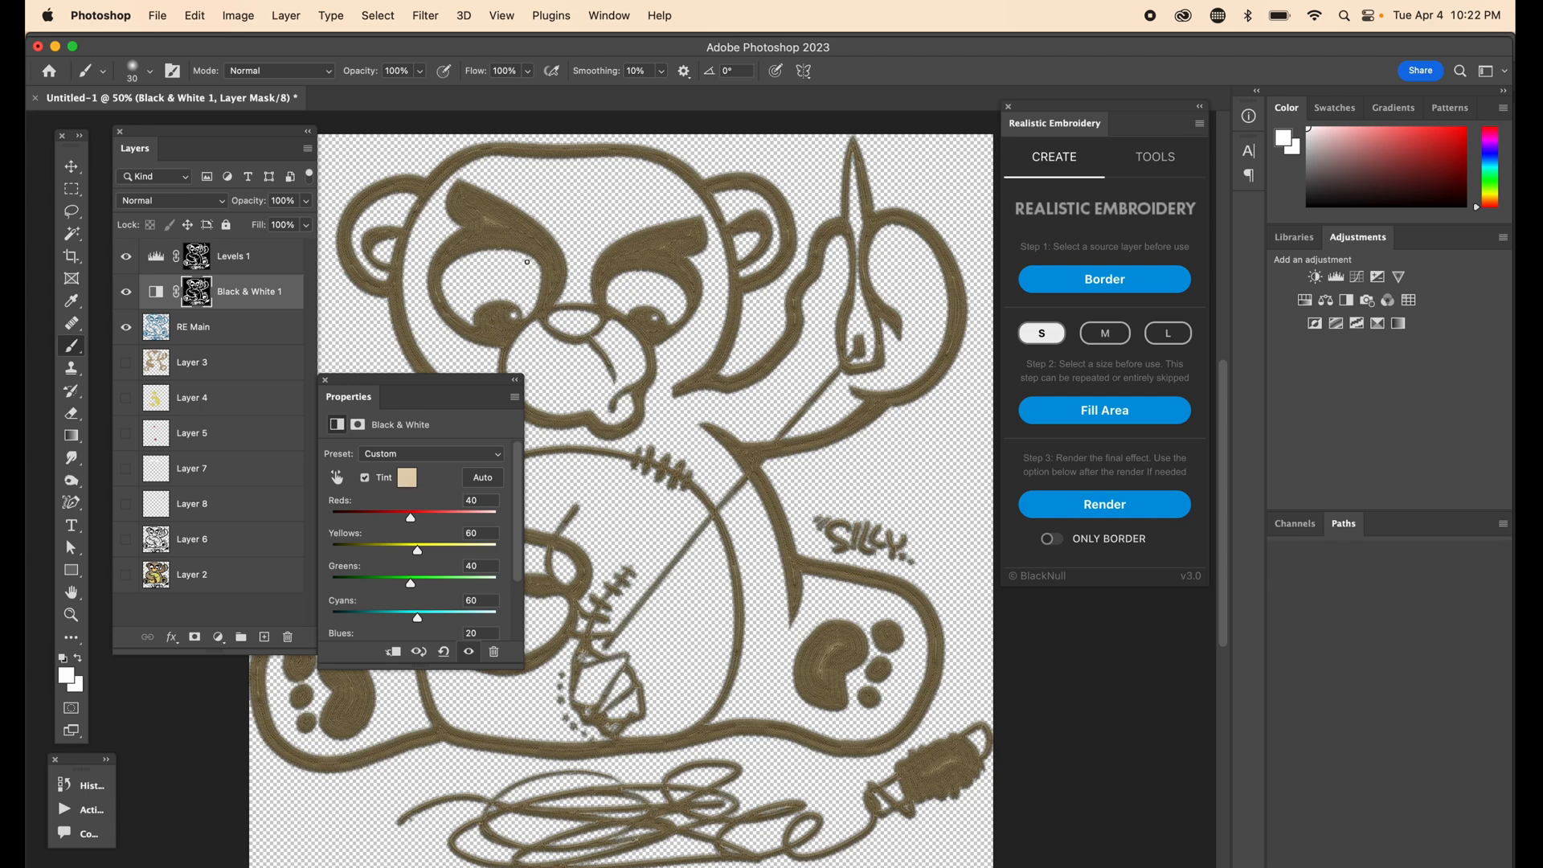
{"action": "left_click", "coordinate": [408, 479]}
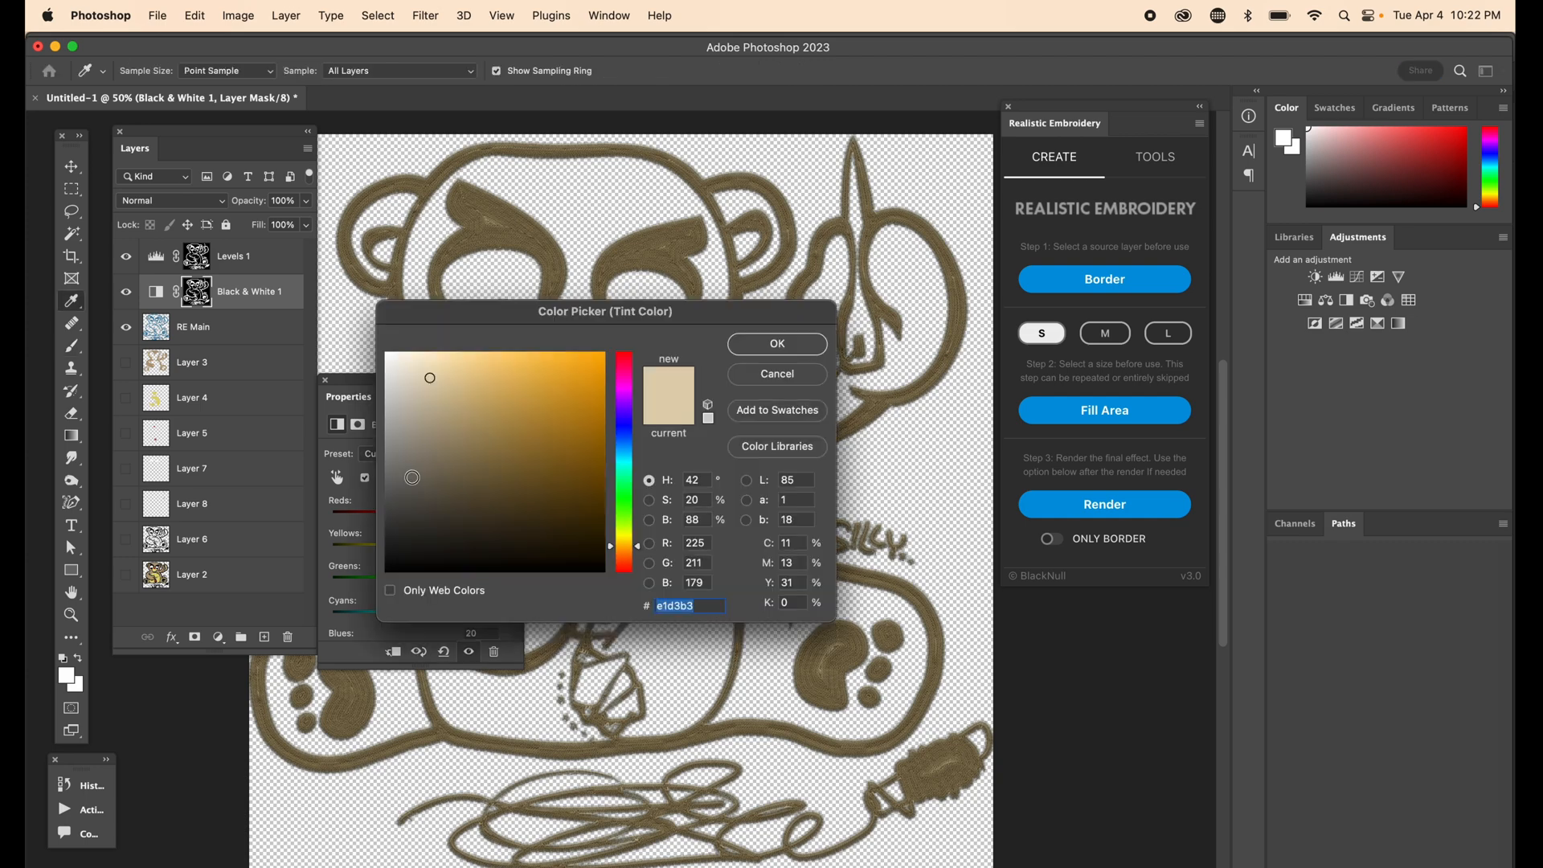
{"action": "left_click_drag", "start_coordinate": [442, 502], "coordinate": [333, 608]}
{"action": "left_click", "coordinate": [754, 353]}
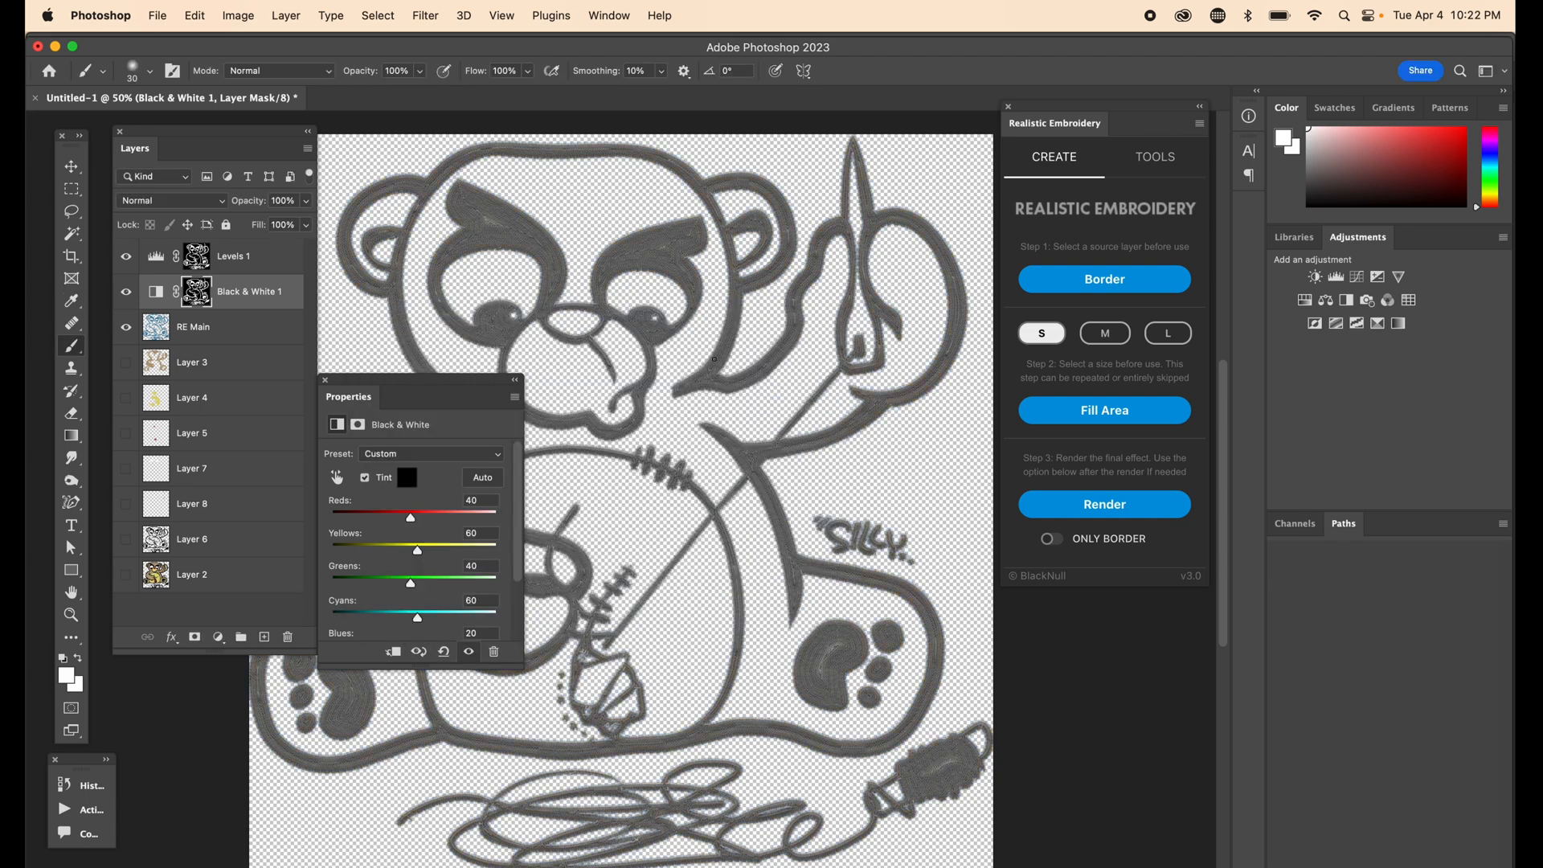
Step: Darken the outline embroidery in the Levels adjustment, lowering the midtones to 0.78, pulling in the highlights and raising the shadow input
{"action": "left_click", "coordinate": [159, 259]}
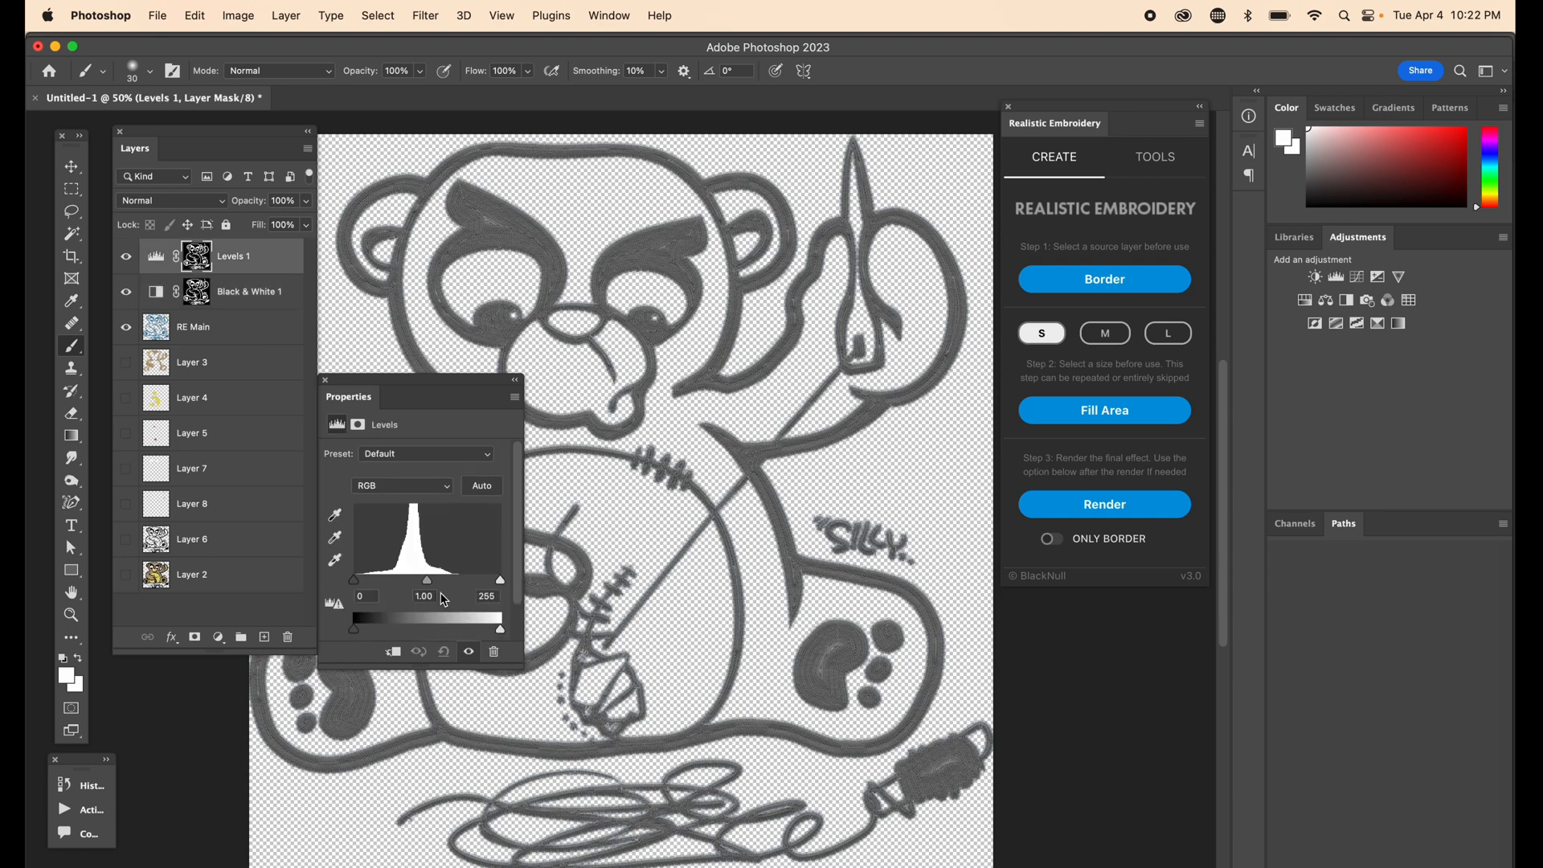
{"action": "left_click_drag", "start_coordinate": [432, 589], "coordinate": [496, 582]}
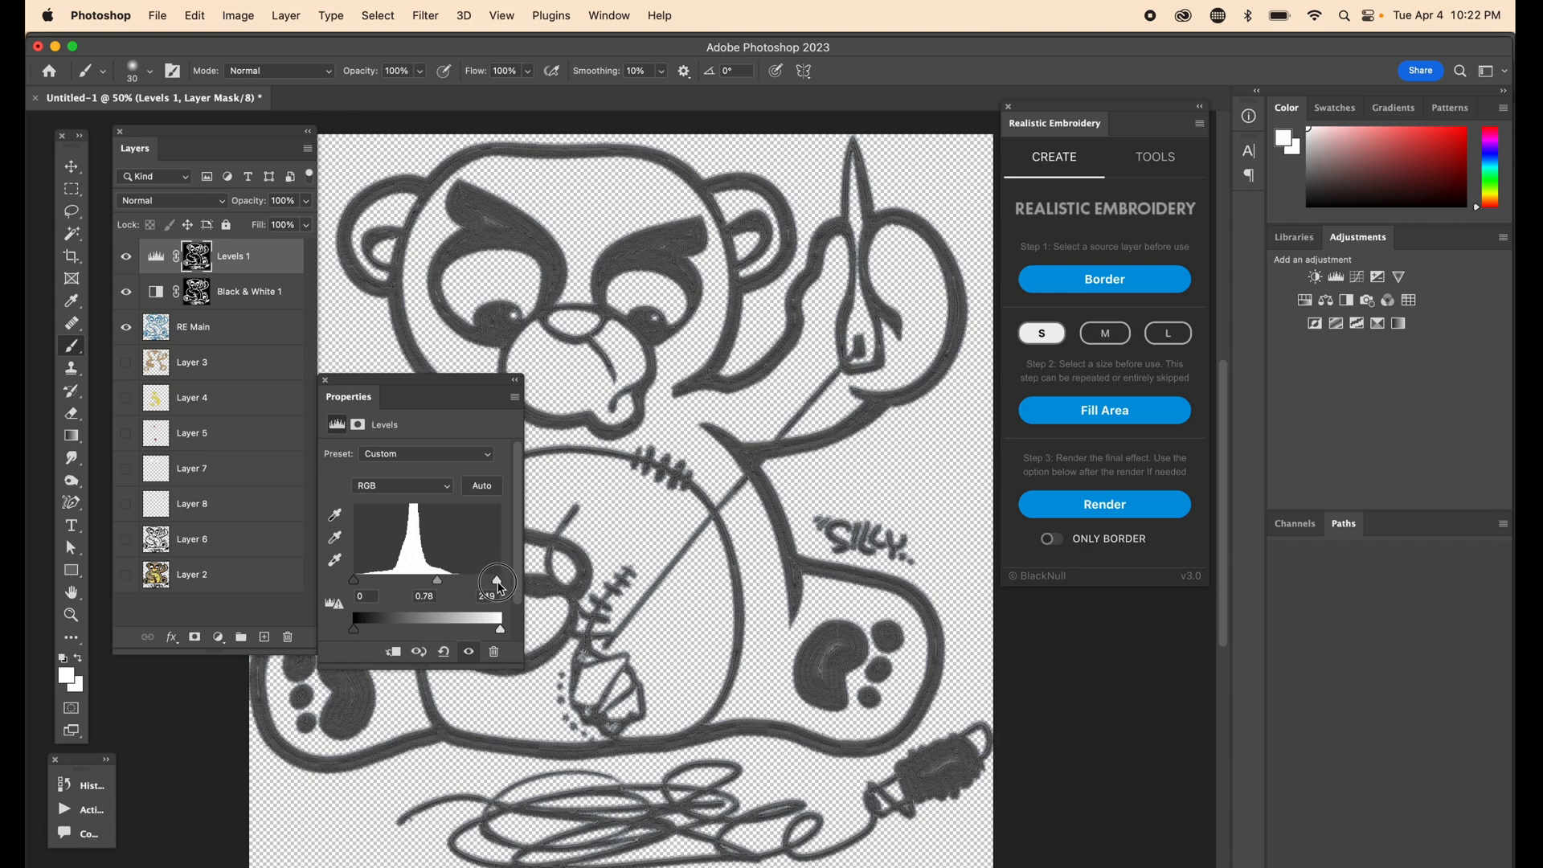
{"action": "left_click_drag", "start_coordinate": [362, 585], "coordinate": [377, 587]}
{"action": "left_click_drag", "start_coordinate": [360, 582], "coordinate": [378, 585]}
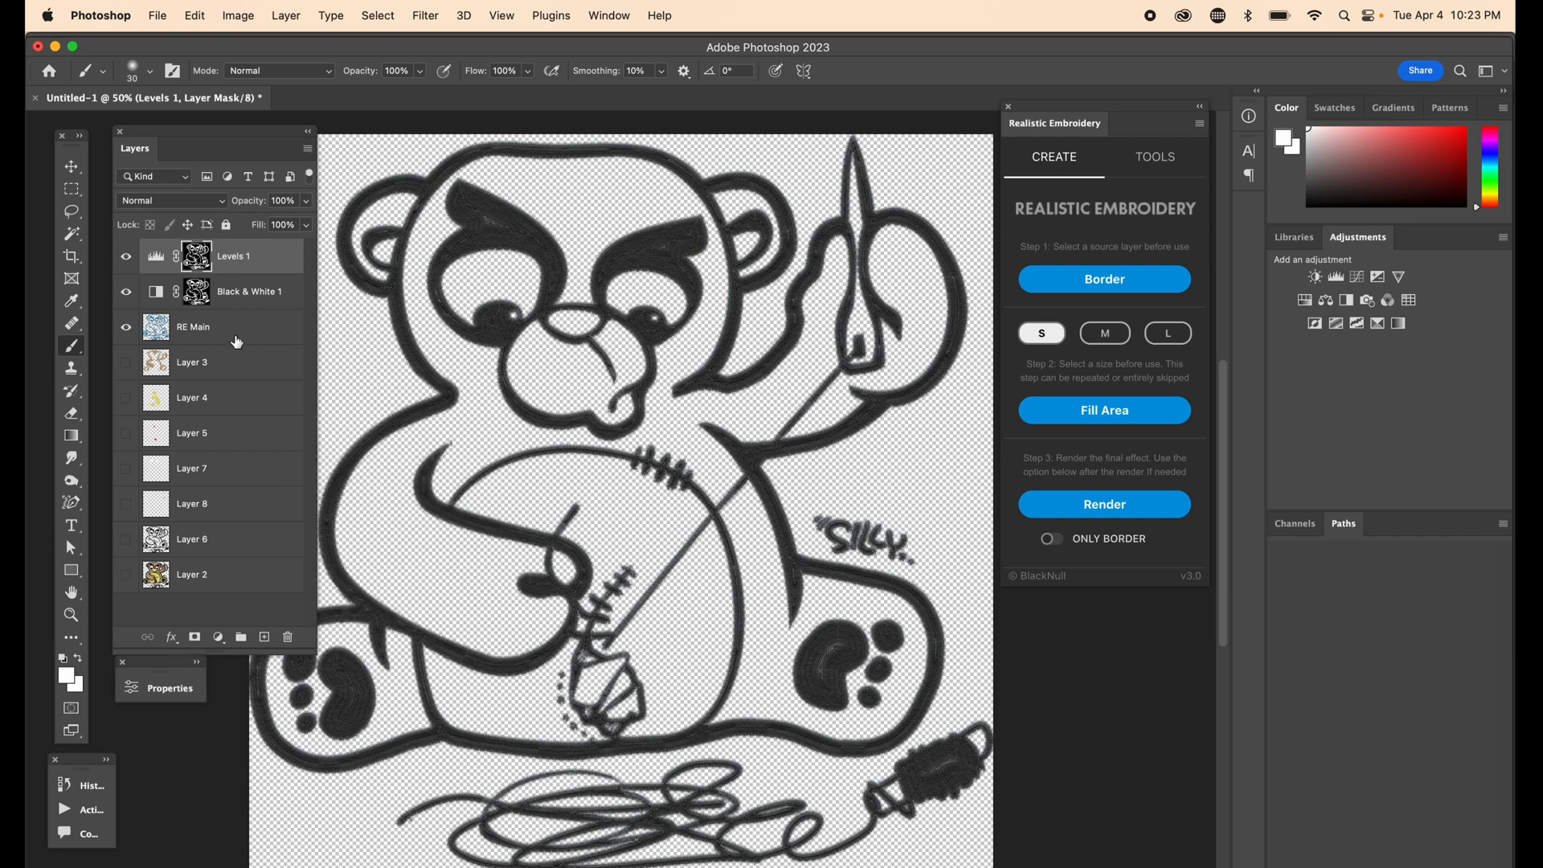
Step: Group RE Main with its two adjustments, name the group "black outline" and move it below the other layers
{"action": "left_click", "coordinate": [237, 341], "text": "shift"}
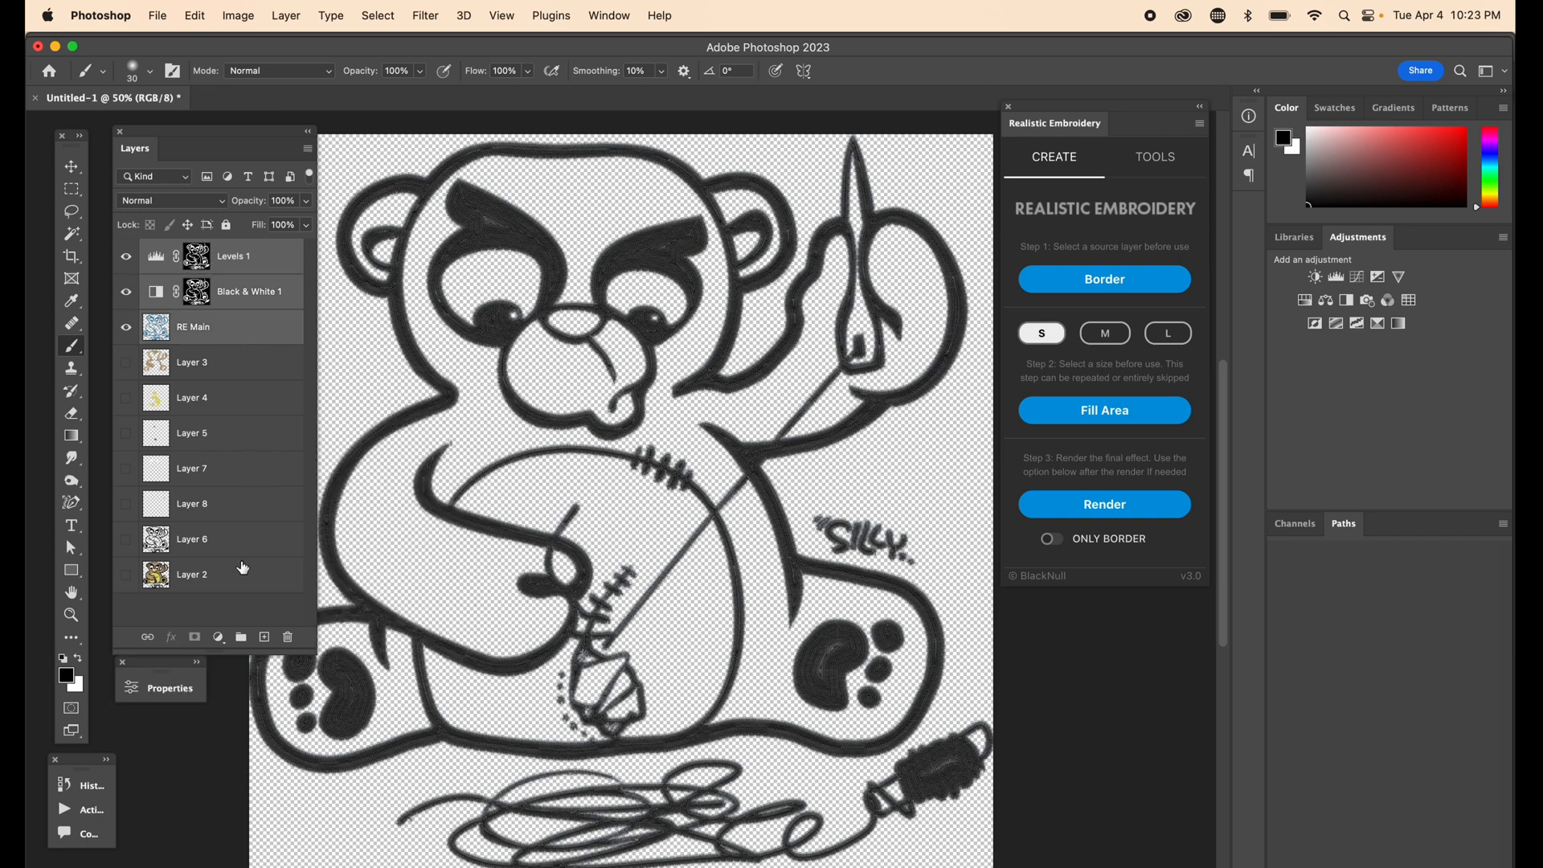
{"action": "left_click", "coordinate": [241, 636]}
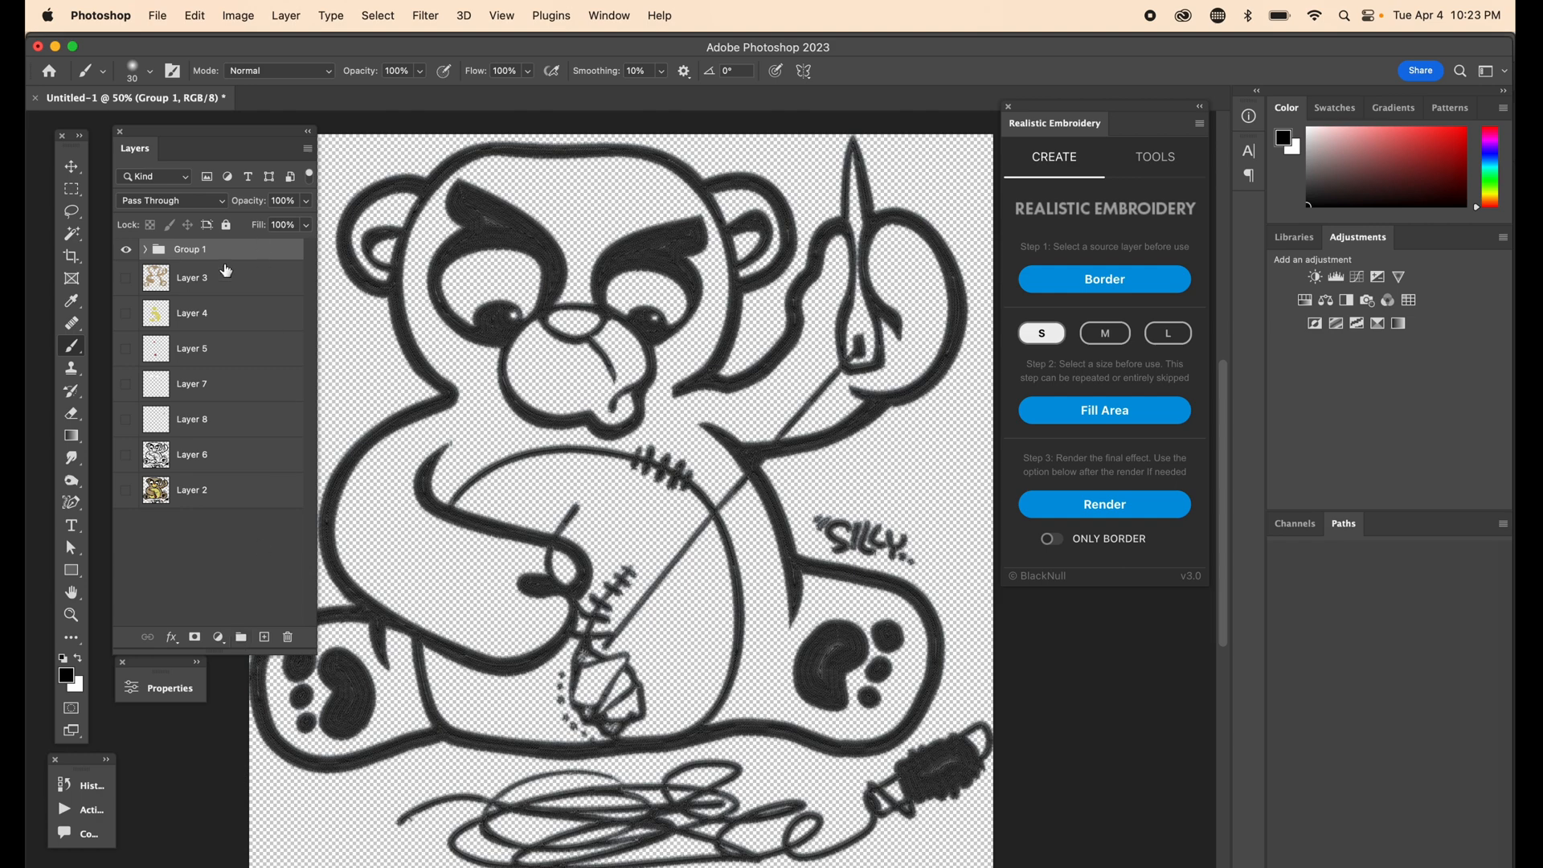
{"action": "double_click", "coordinate": [186, 251]}
{"action": "type", "text": "black outline"}
{"action": "key", "text": "Return"}
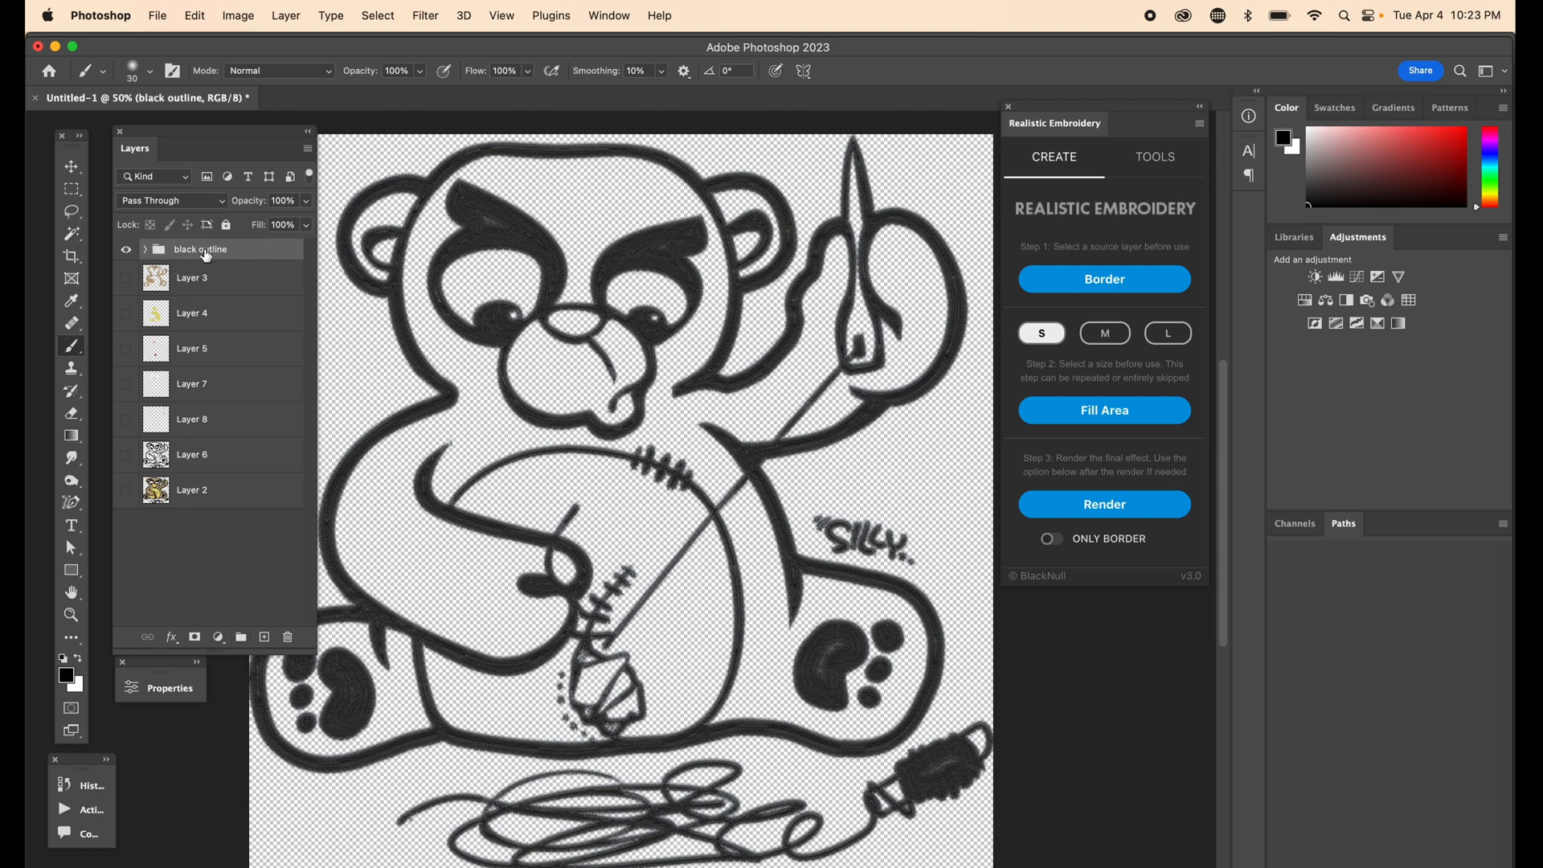
{"action": "left_click_drag", "start_coordinate": [206, 255], "coordinate": [202, 511]}
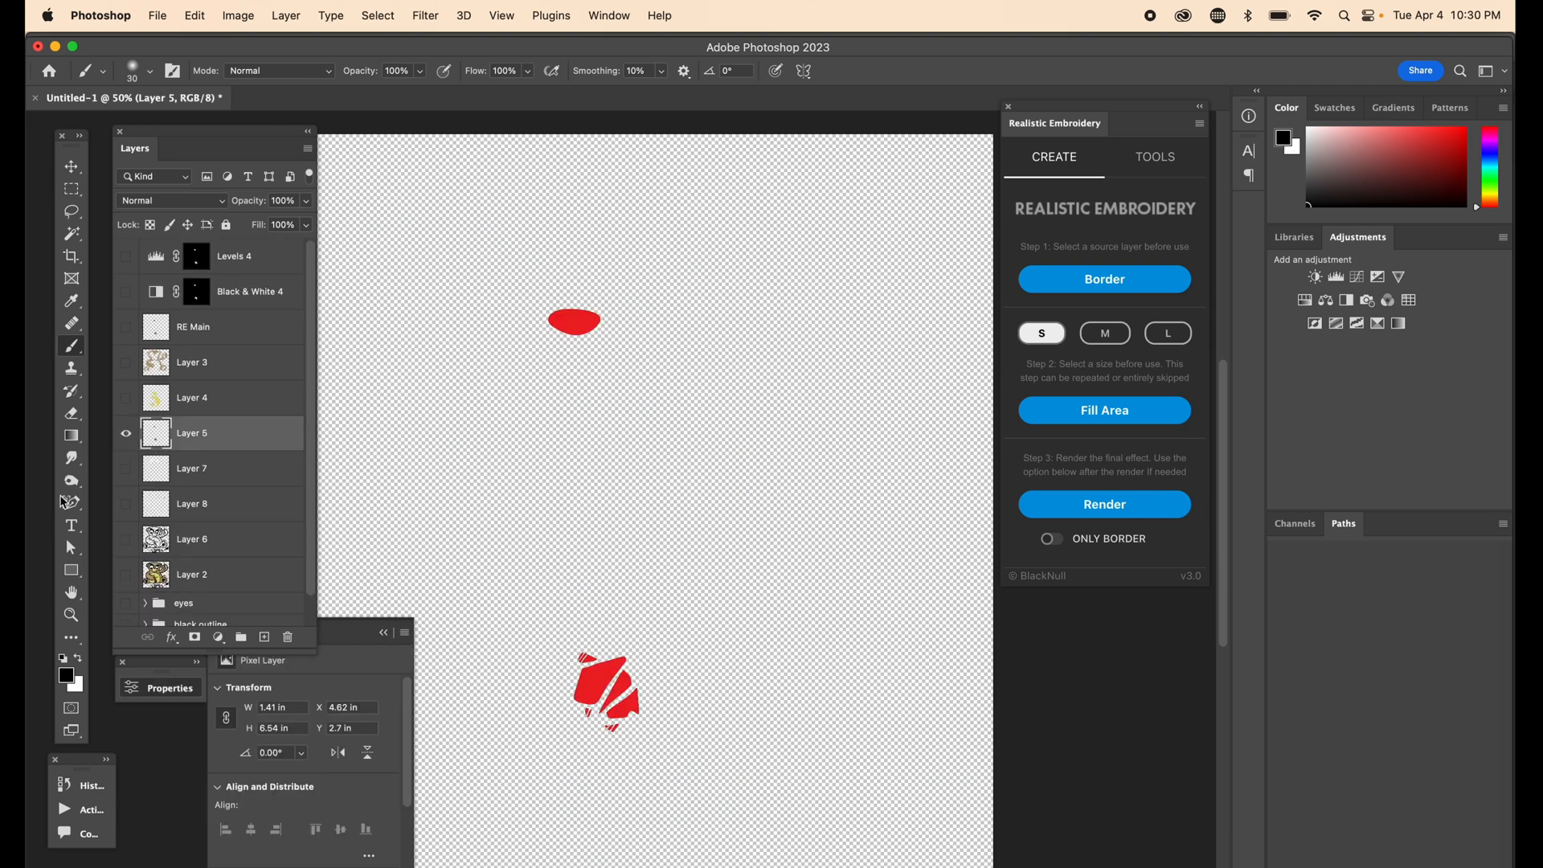
Step: Sample the red of the Layer 5 shapes as the foreground color and copy its hex code
{"action": "left_click", "coordinate": [71, 301]}
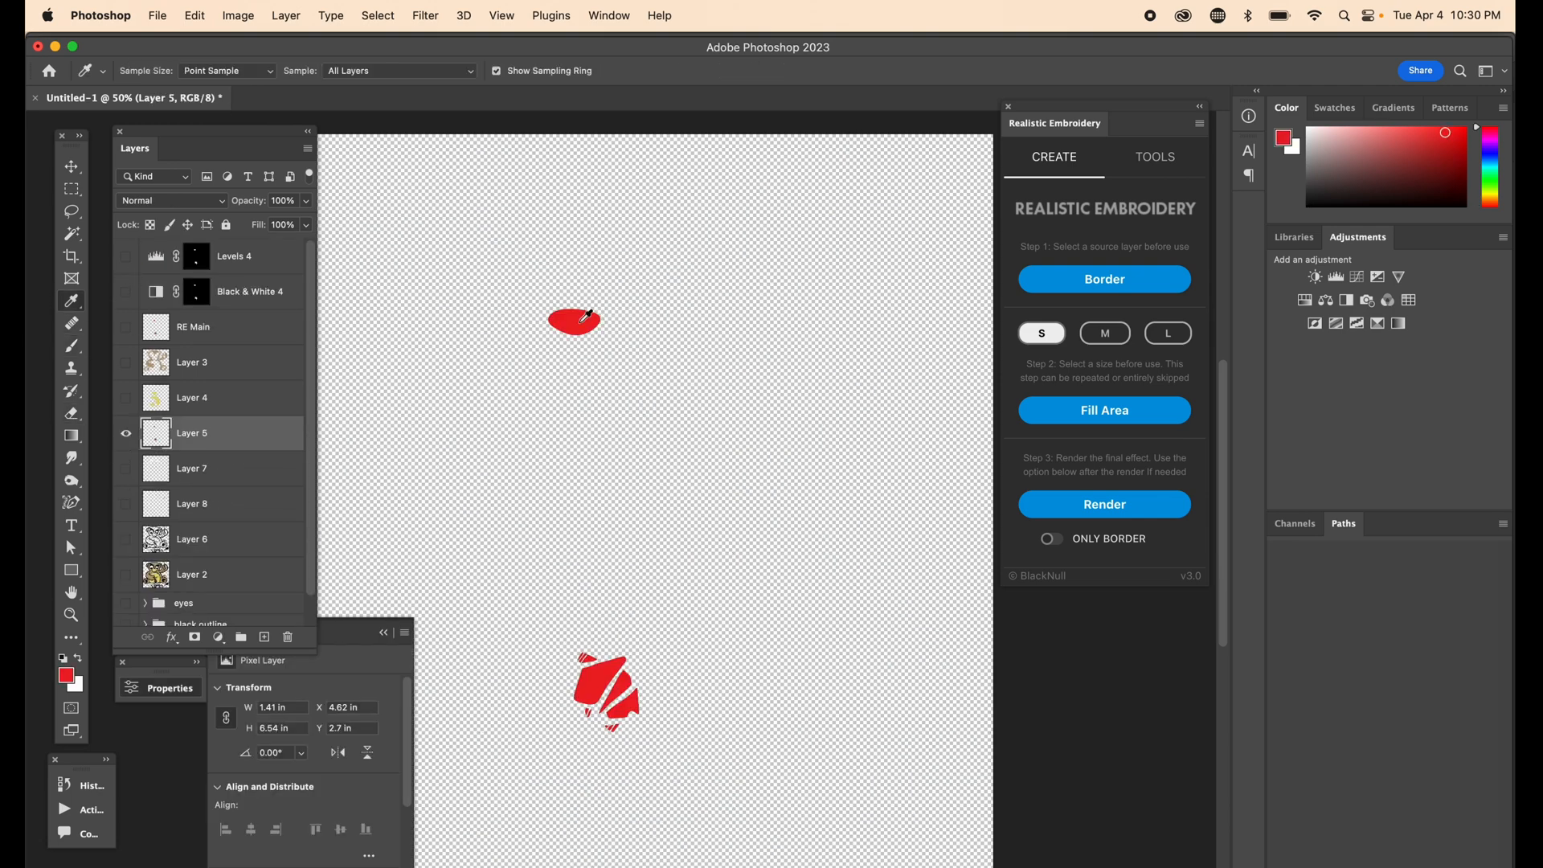
{"action": "left_click", "coordinate": [66, 676]}
{"action": "right_click", "coordinate": [664, 608]}
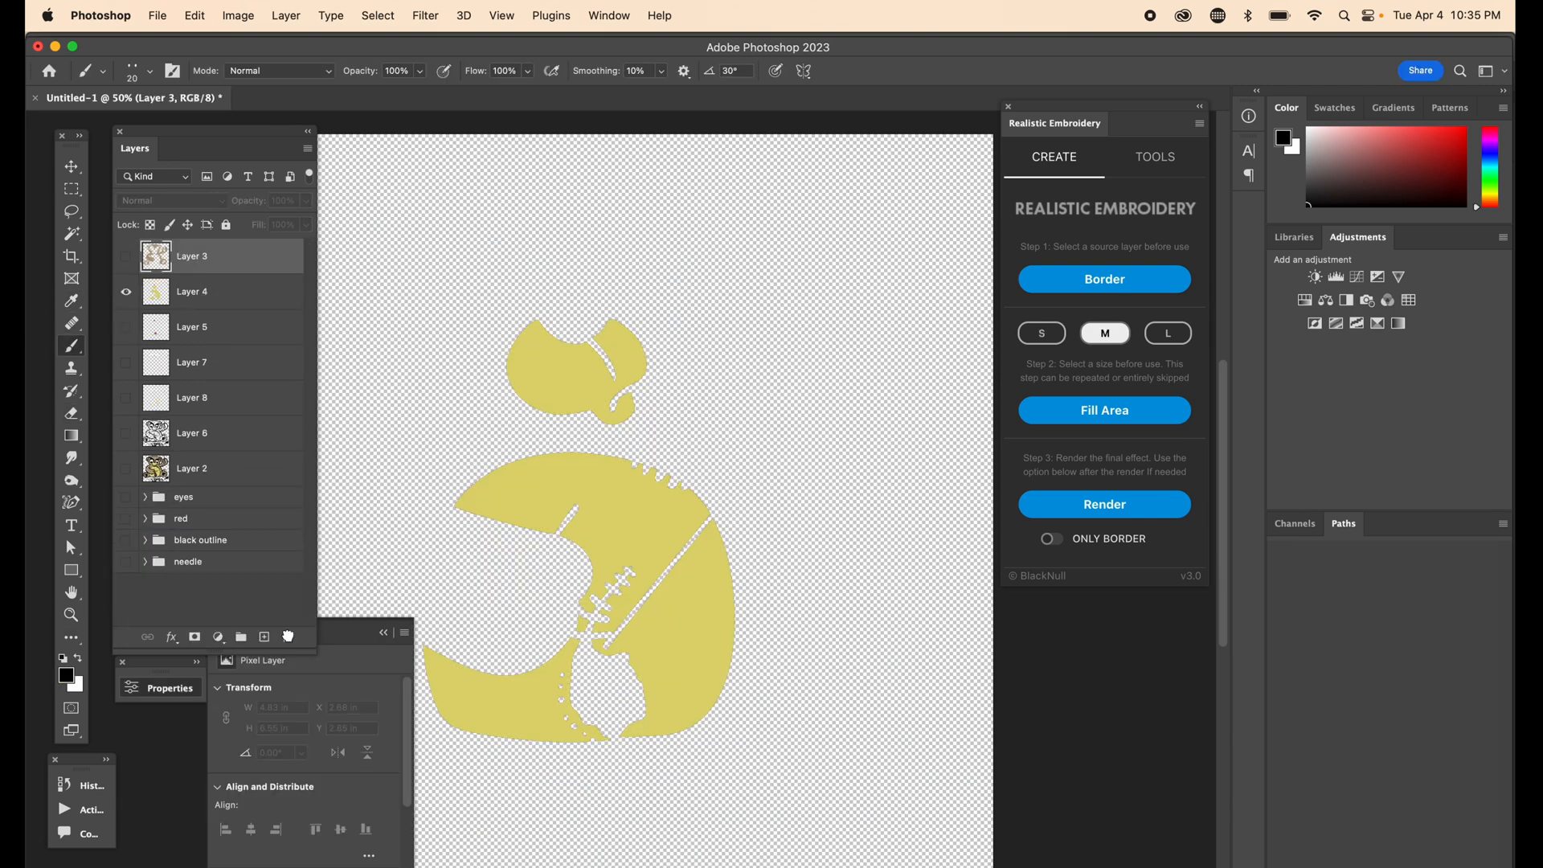
Step: Render the yellow shapes on Layer 4 as embroidery with a border and a size M stitch fill
{"action": "left_click", "coordinate": [201, 291]}
{"action": "left_click", "coordinate": [1098, 283]}
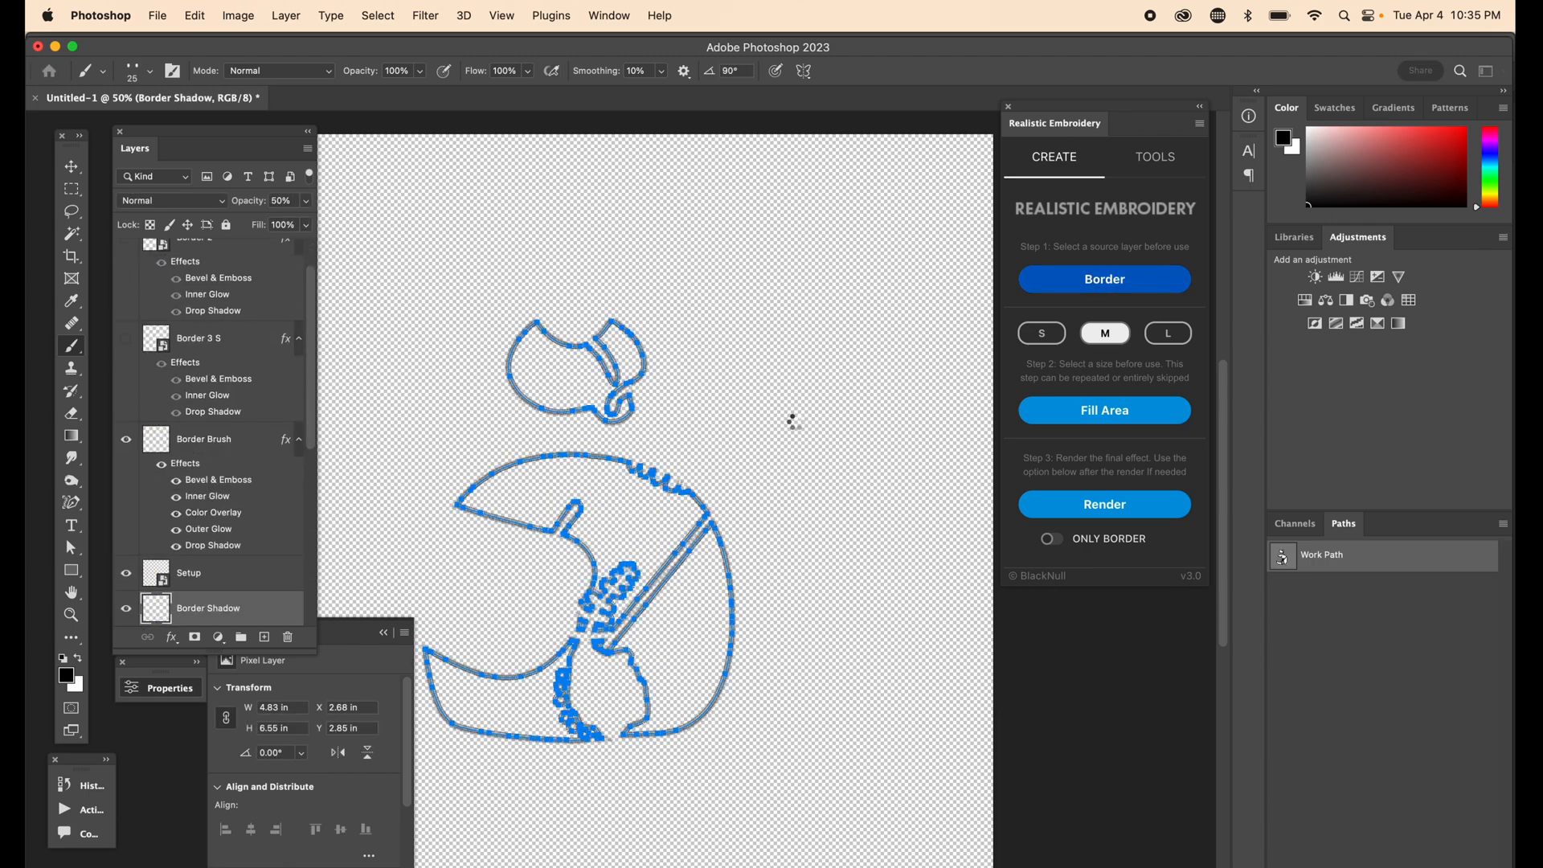
{"action": "left_click", "coordinate": [1094, 412]}
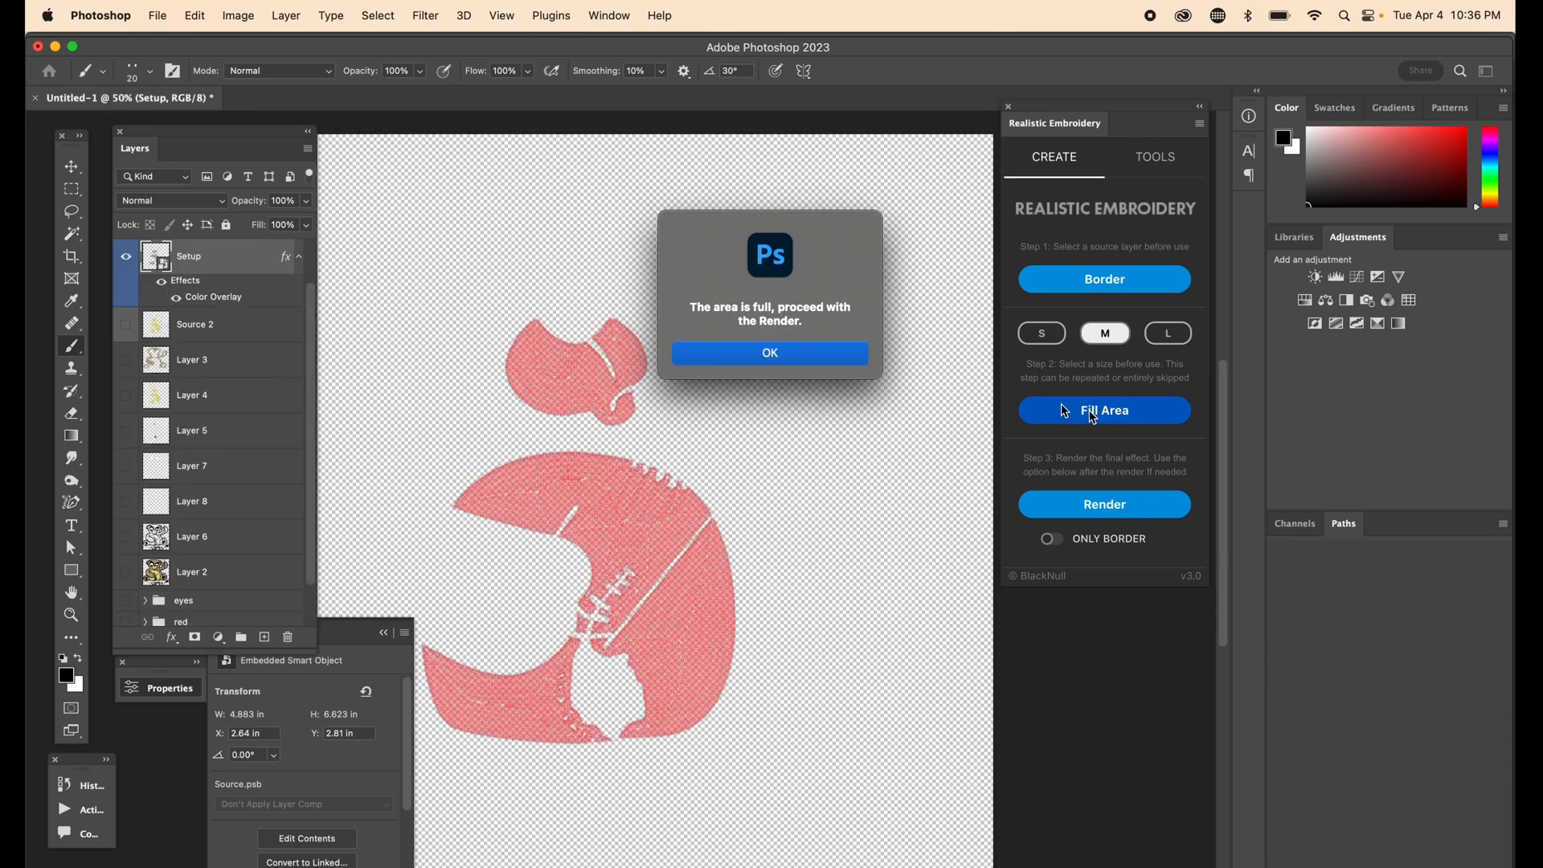
{"action": "left_click", "coordinate": [772, 352]}
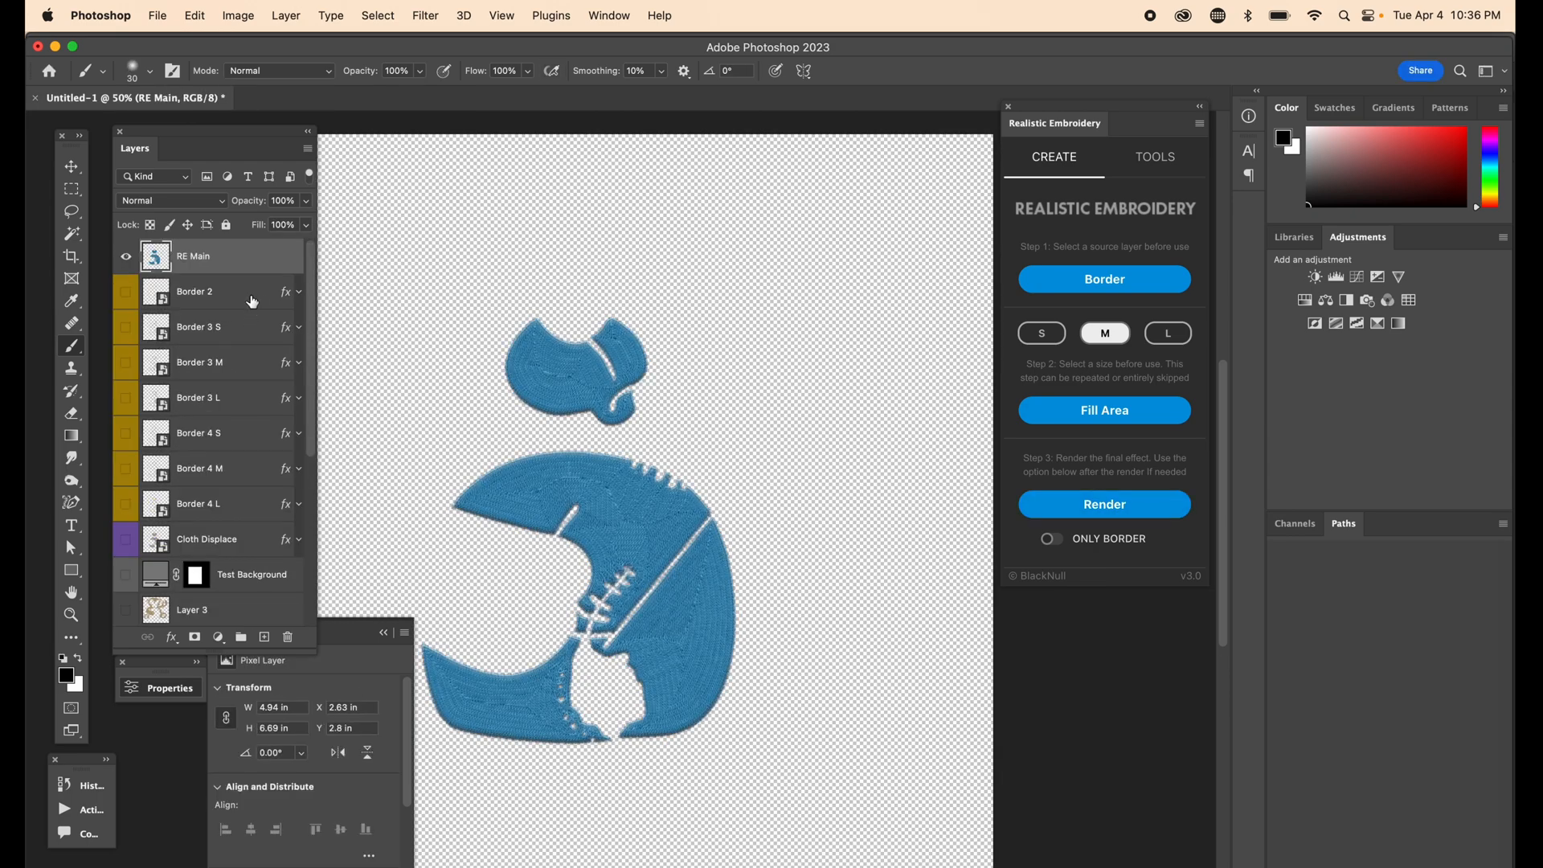
{"action": "left_click", "coordinate": [161, 259]}
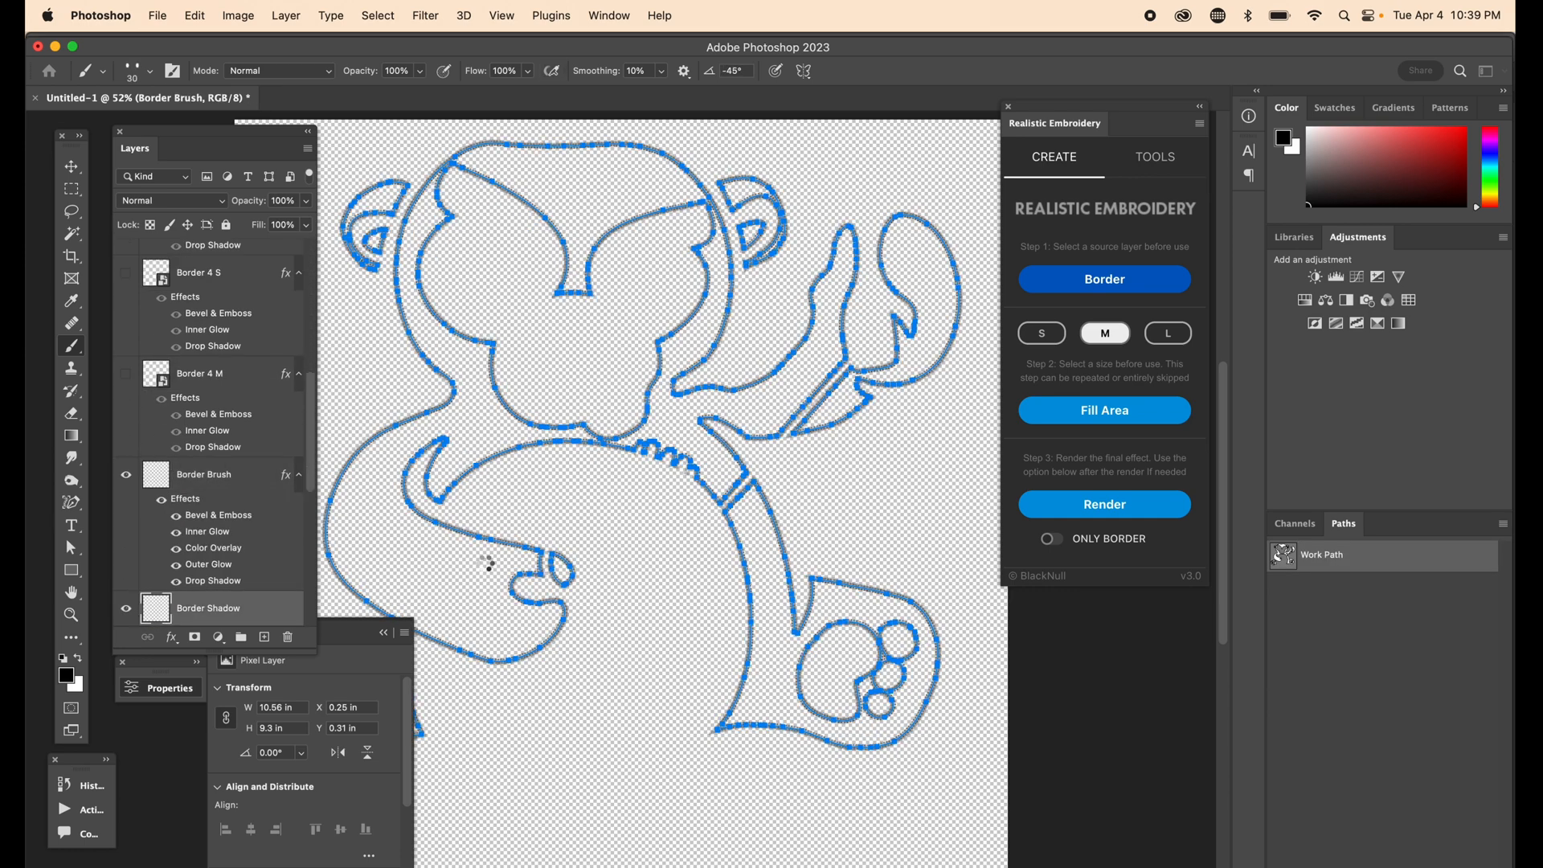
Step: Fill the bordered tan body areas of the bear with size M stitches
{"action": "left_click", "coordinate": [1108, 410]}
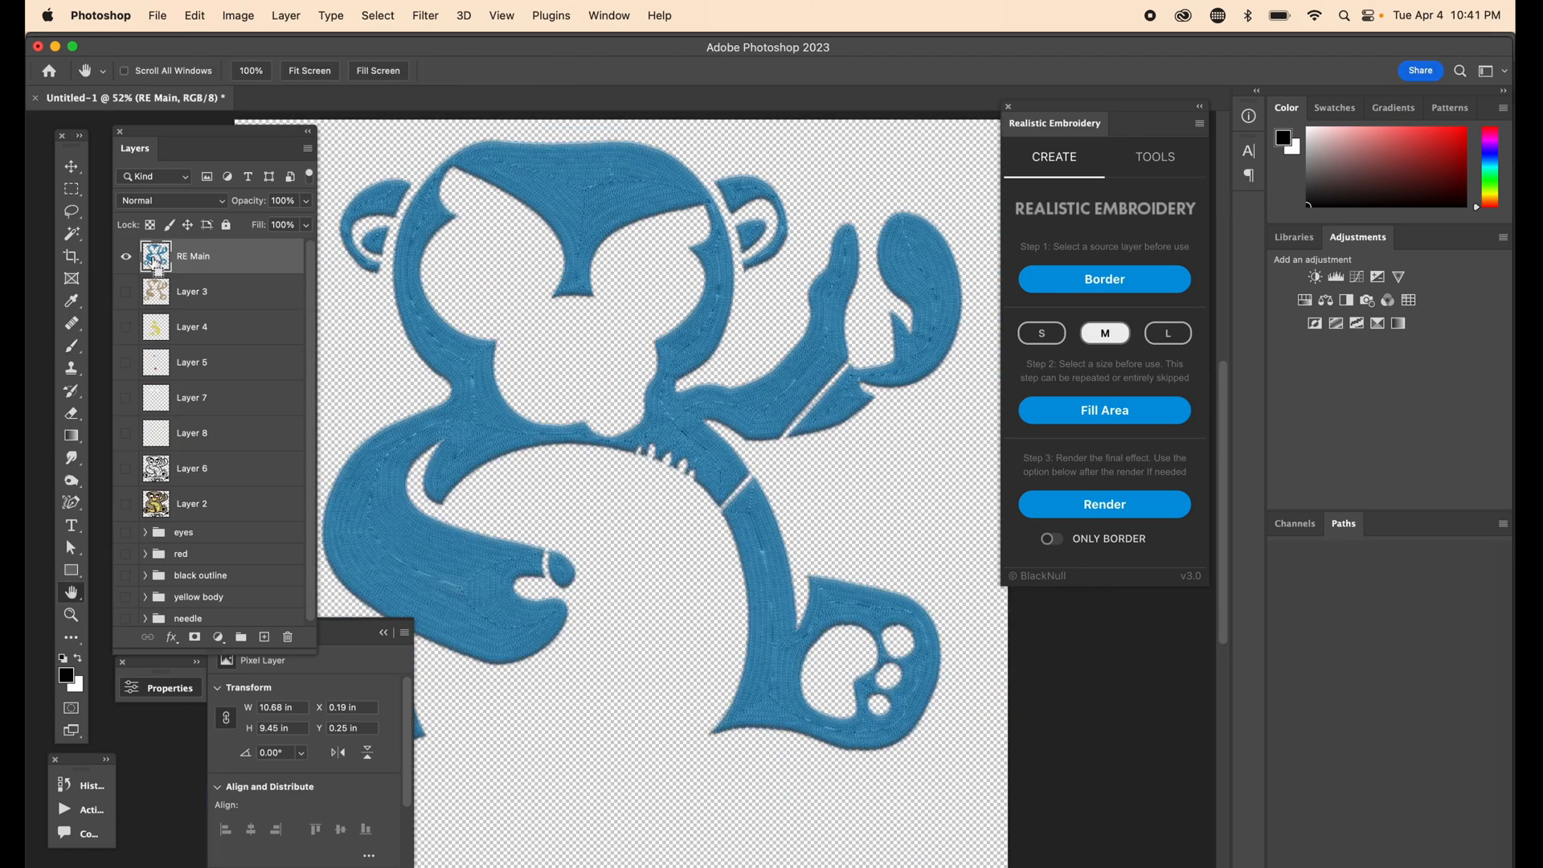
Step: Add Levels and Black & White adjustments masked to the tan body's RE Main embroidery, with Levels on top
{"action": "left_click", "coordinate": [155, 262], "text": "super"}
{"action": "left_click", "coordinate": [217, 637]}
{"action": "left_click", "coordinate": [234, 738]}
{"action": "left_click", "coordinate": [161, 295]}
{"action": "left_click", "coordinate": [161, 294], "text": "super"}
{"action": "left_click", "coordinate": [218, 637]}
{"action": "left_click", "coordinate": [241, 858]}
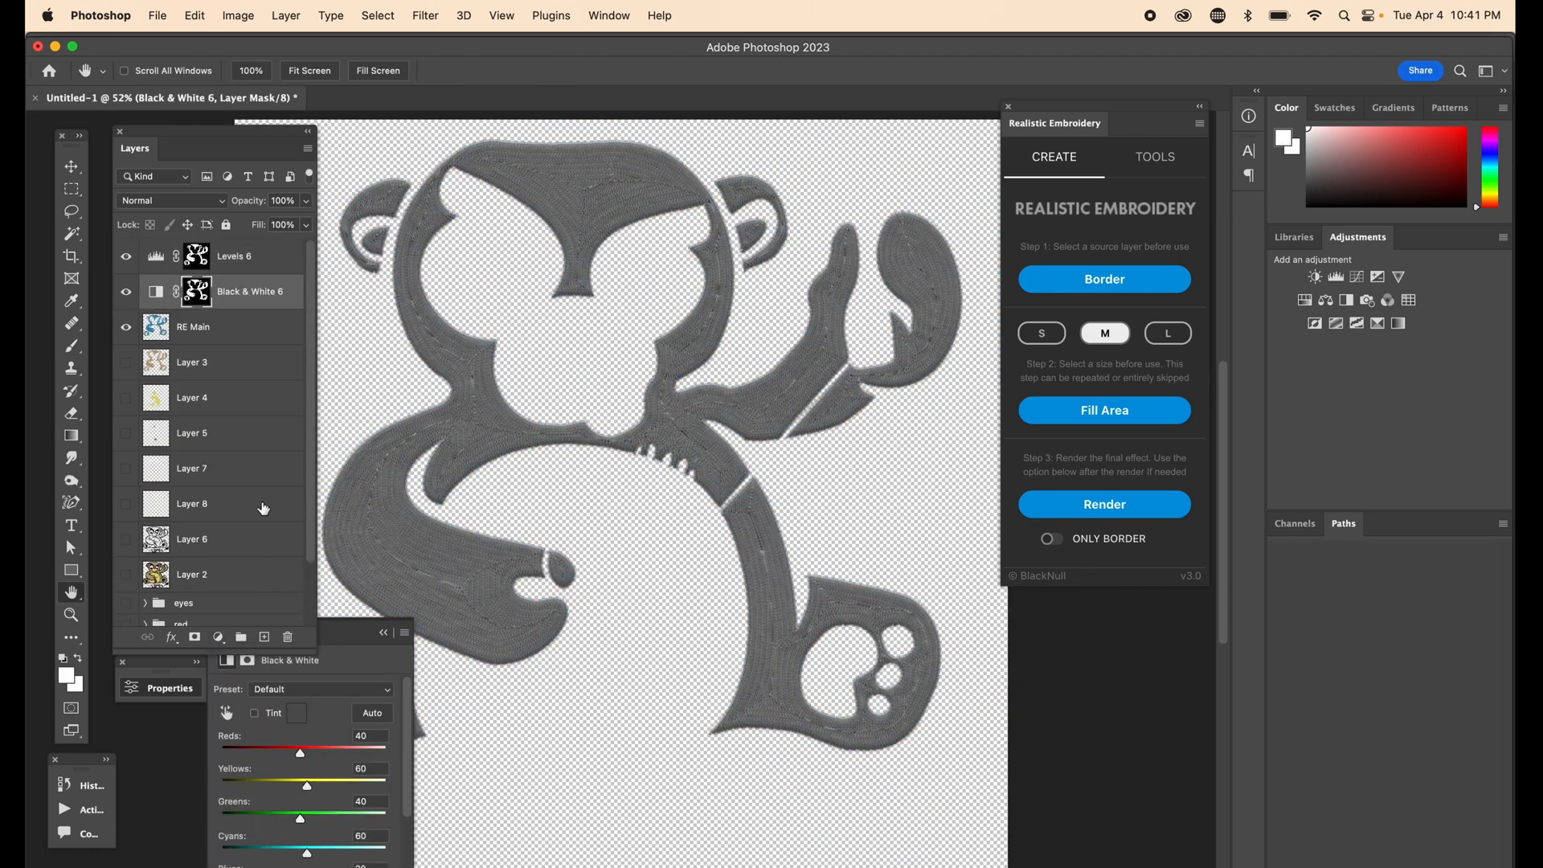
Step: Show Layer 3 in place of the embroidery layers, sample its tan color and copy the hex code b59c78
{"action": "left_click_drag", "start_coordinate": [126, 327], "coordinate": [129, 263]}
{"action": "left_click", "coordinate": [126, 363]}
{"action": "left_click", "coordinate": [161, 363]}
{"action": "left_click", "coordinate": [71, 302]}
{"action": "left_click", "coordinate": [399, 489]}
{"action": "left_click", "coordinate": [66, 676]}
{"action": "key", "text": "super+c"}
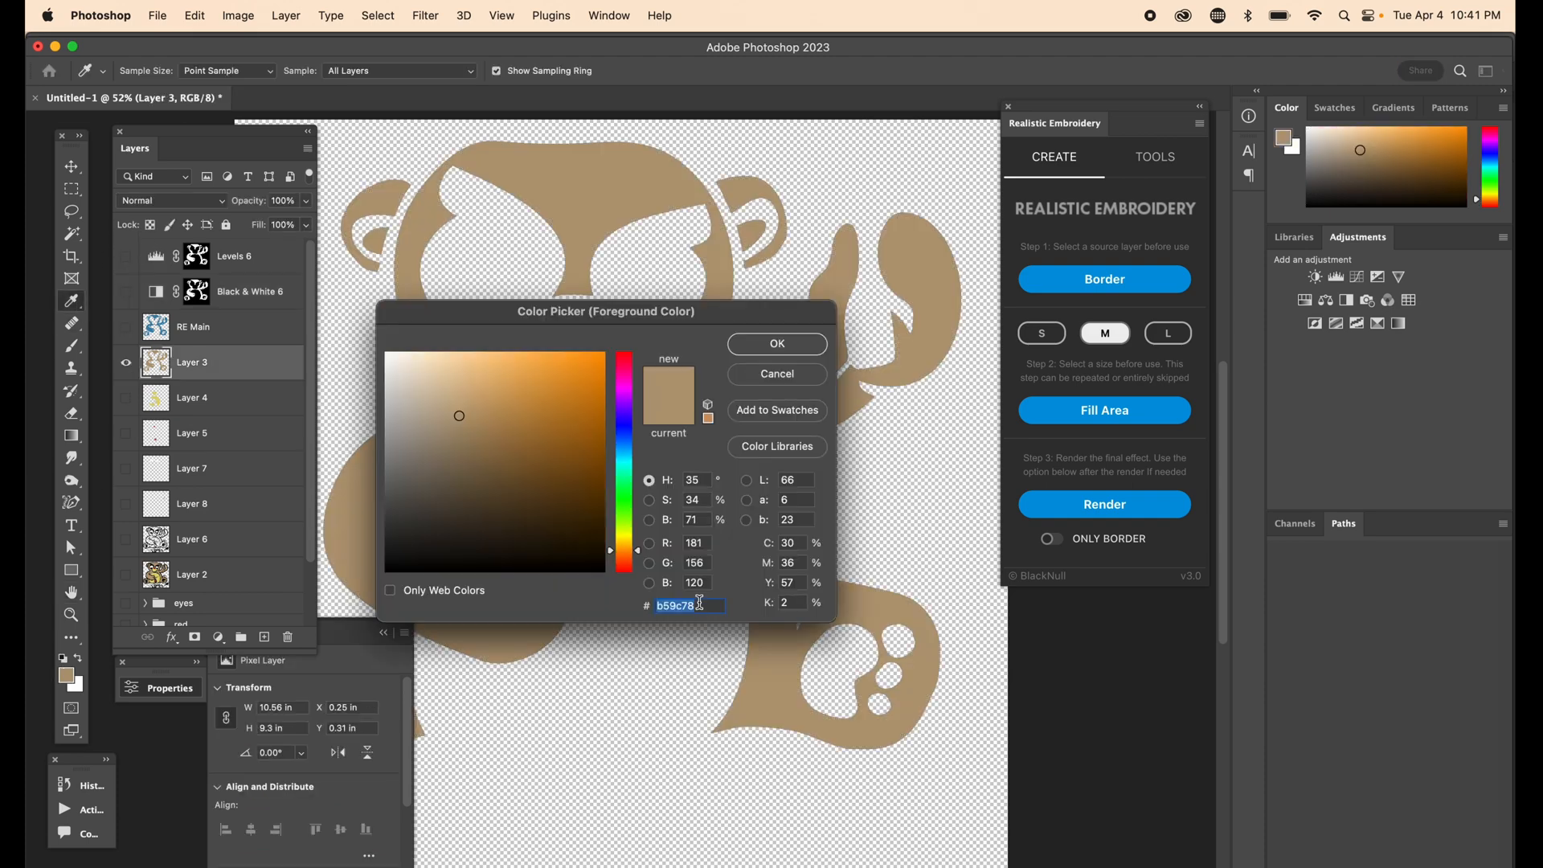
{"action": "left_click", "coordinate": [780, 345]}
Step: Hide Layer 3, show the embroidery layers again and tint the body's Black & White adjustment with the copied tan color
{"action": "left_click", "coordinate": [126, 363]}
{"action": "left_click_drag", "start_coordinate": [126, 327], "coordinate": [126, 258]}
{"action": "left_click", "coordinate": [156, 292]}
{"action": "left_click", "coordinate": [255, 713]}
{"action": "left_click", "coordinate": [296, 713]}
{"action": "key", "text": "super+v"}
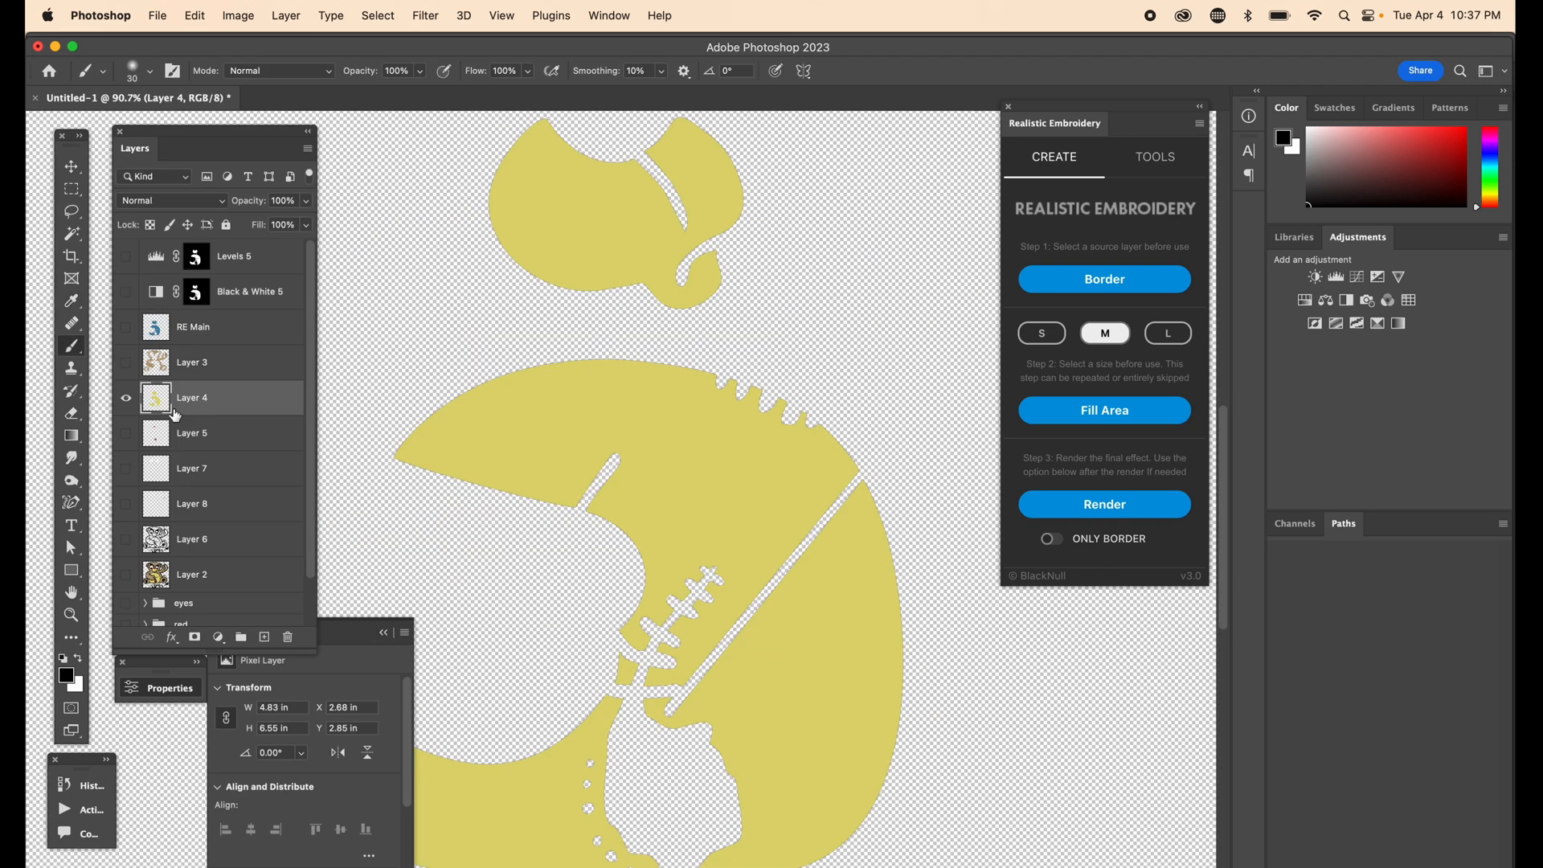
Step: Sample the yellow of Layer 4 as the foreground color and copy its hex code dfd672
{"action": "left_click", "coordinate": [72, 300]}
{"action": "left_click", "coordinate": [485, 426]}
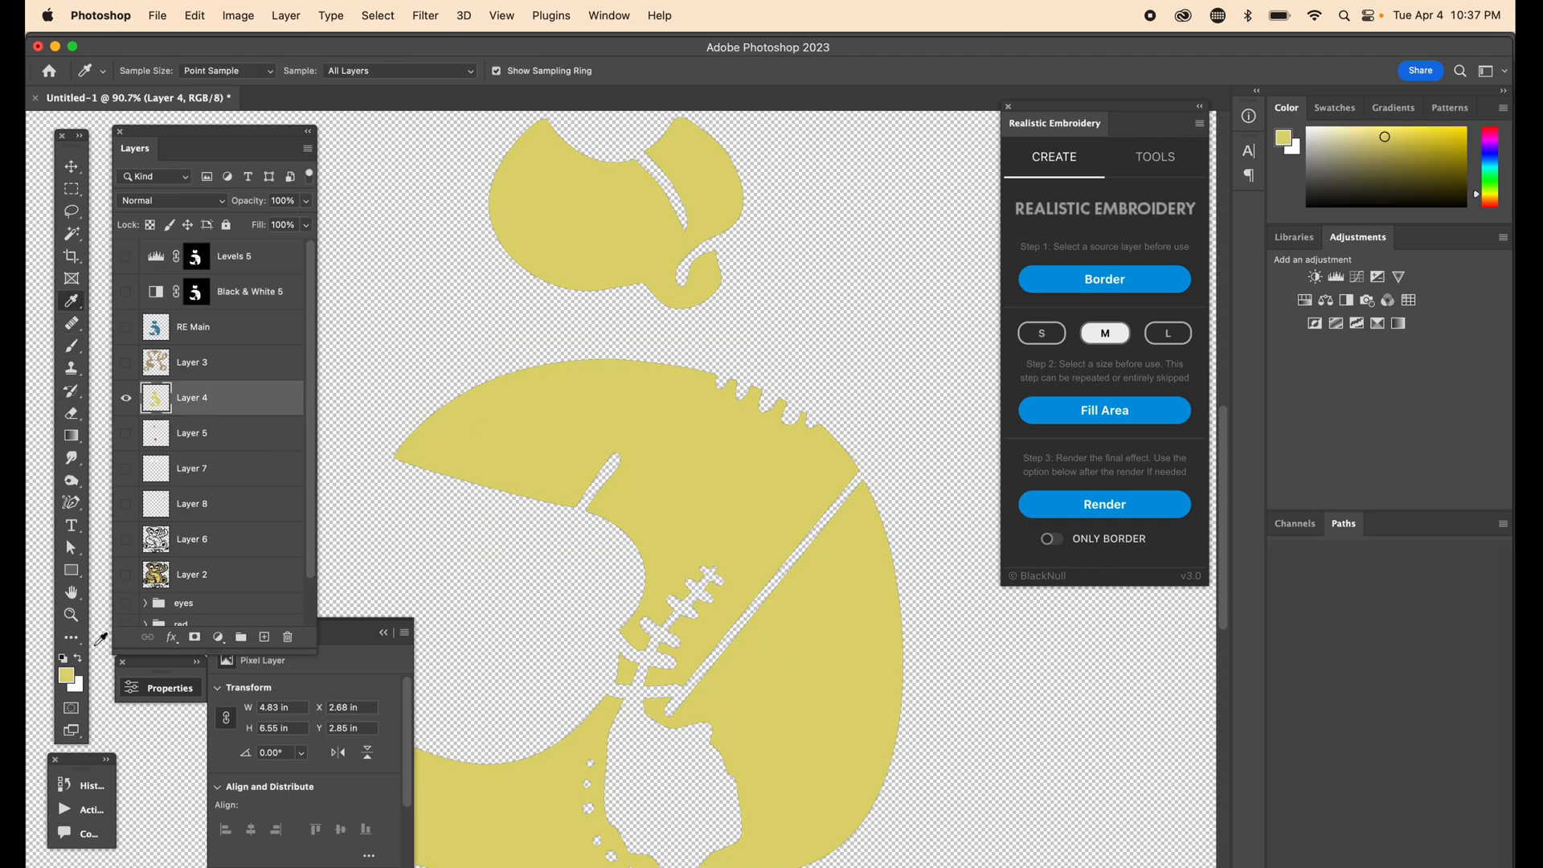
{"action": "left_click", "coordinate": [71, 678]}
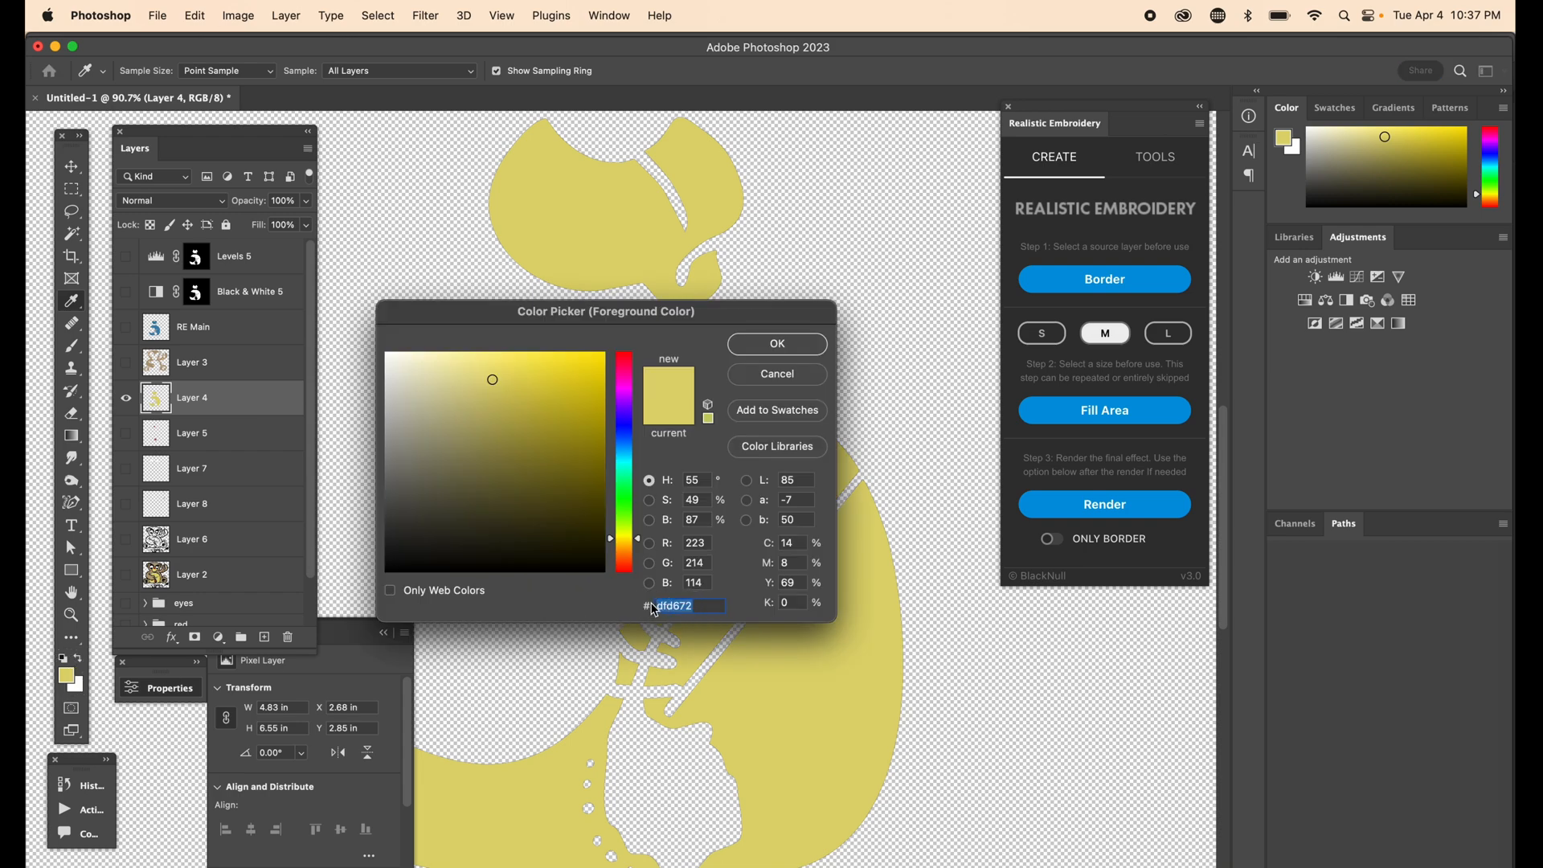
{"action": "left_click", "coordinate": [770, 344]}
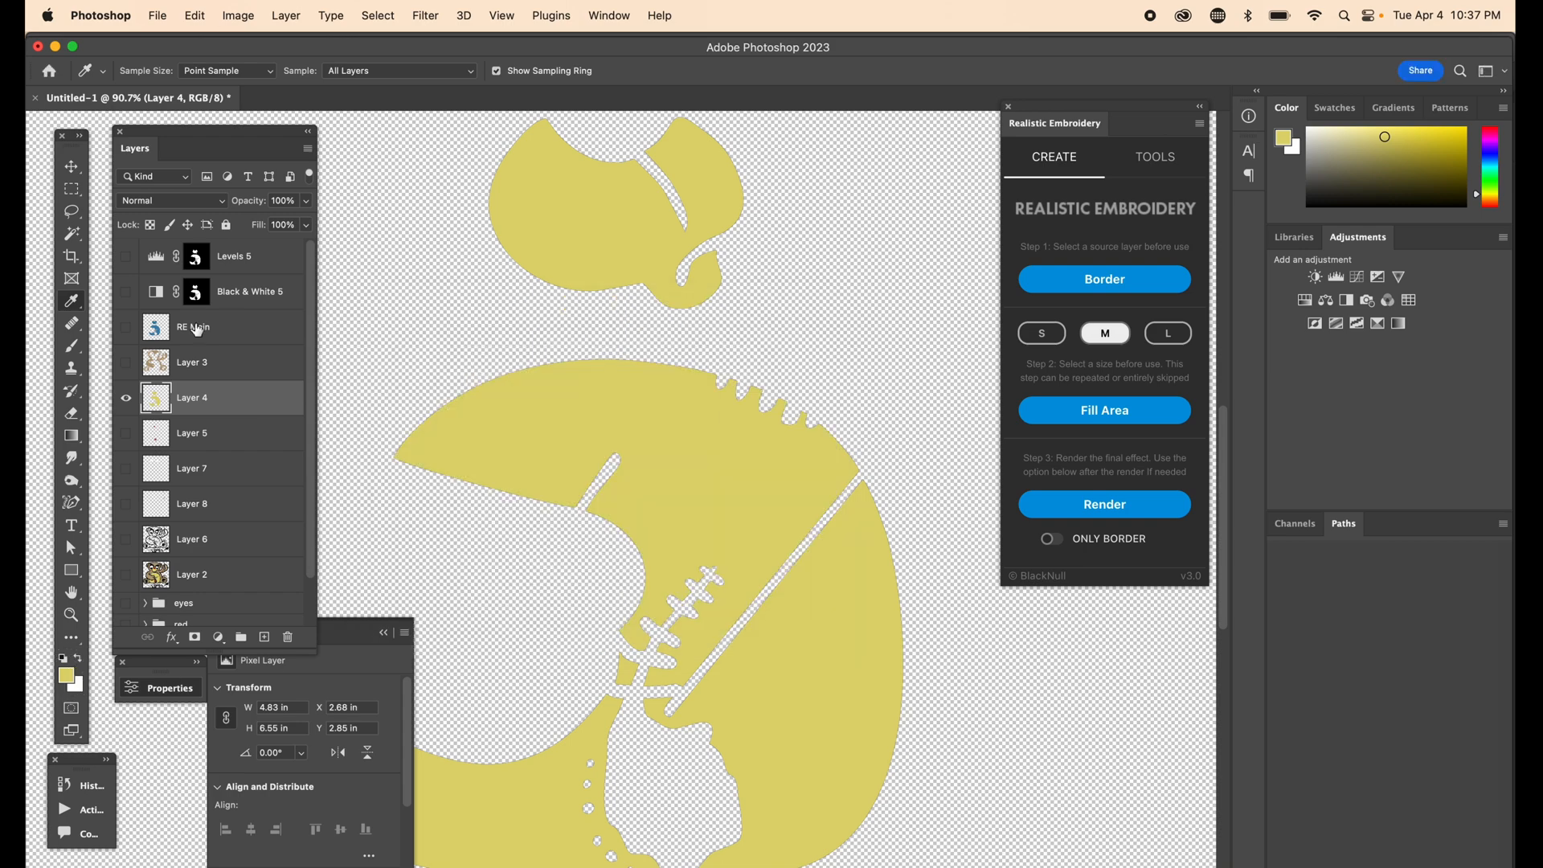
Step: Hide Layer 4, show RE Main with its adjustments, and tint the yellow body's Black & White adjustment with dfd672
{"action": "left_click", "coordinate": [126, 397]}
{"action": "left_click_drag", "start_coordinate": [134, 329], "coordinate": [128, 255]}
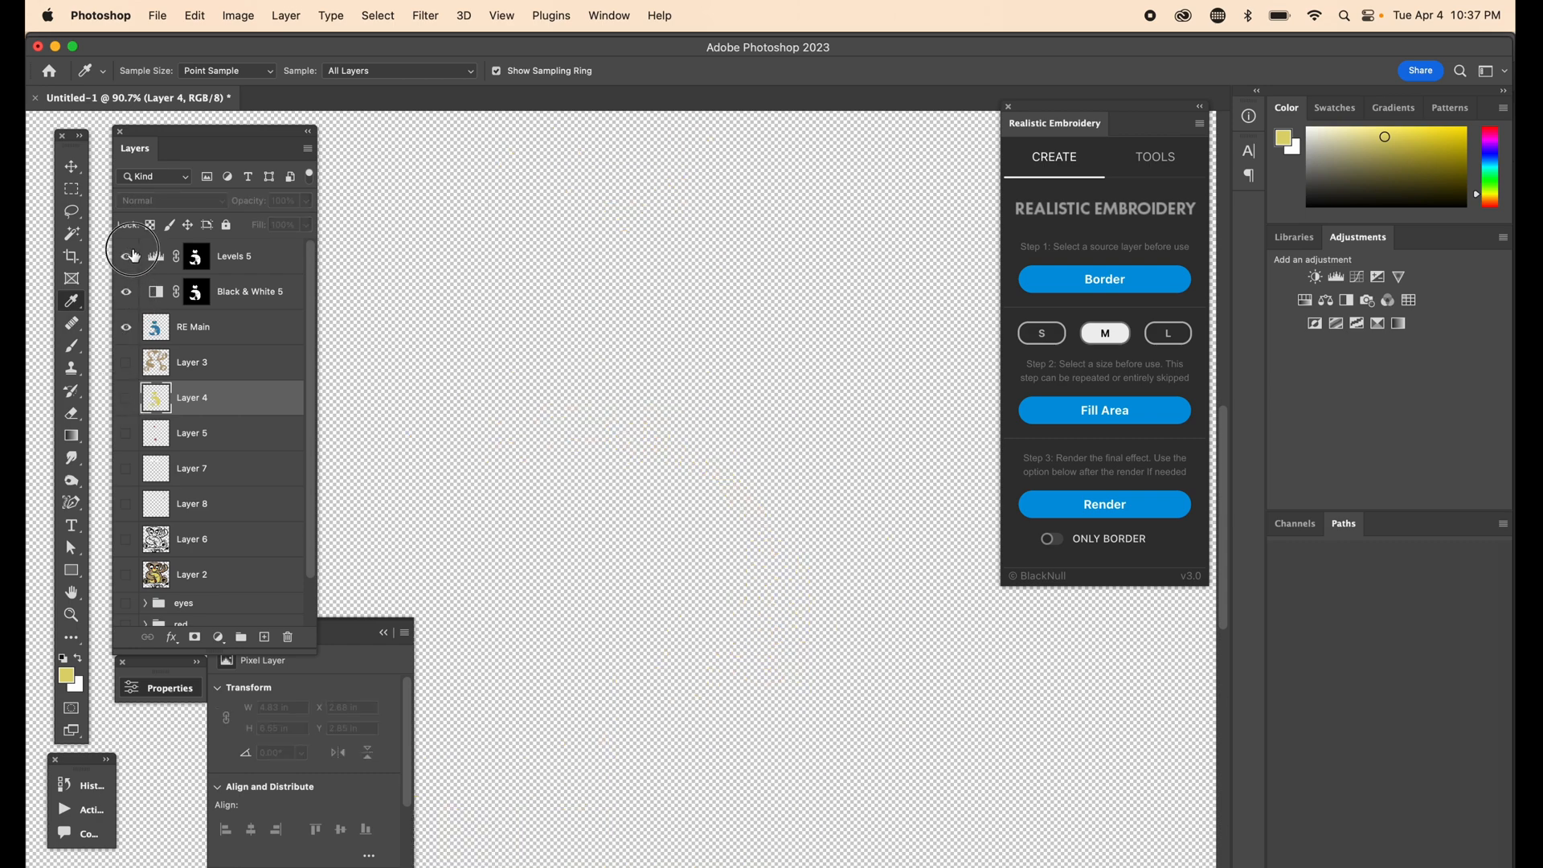
{"action": "left_click", "coordinate": [150, 298]}
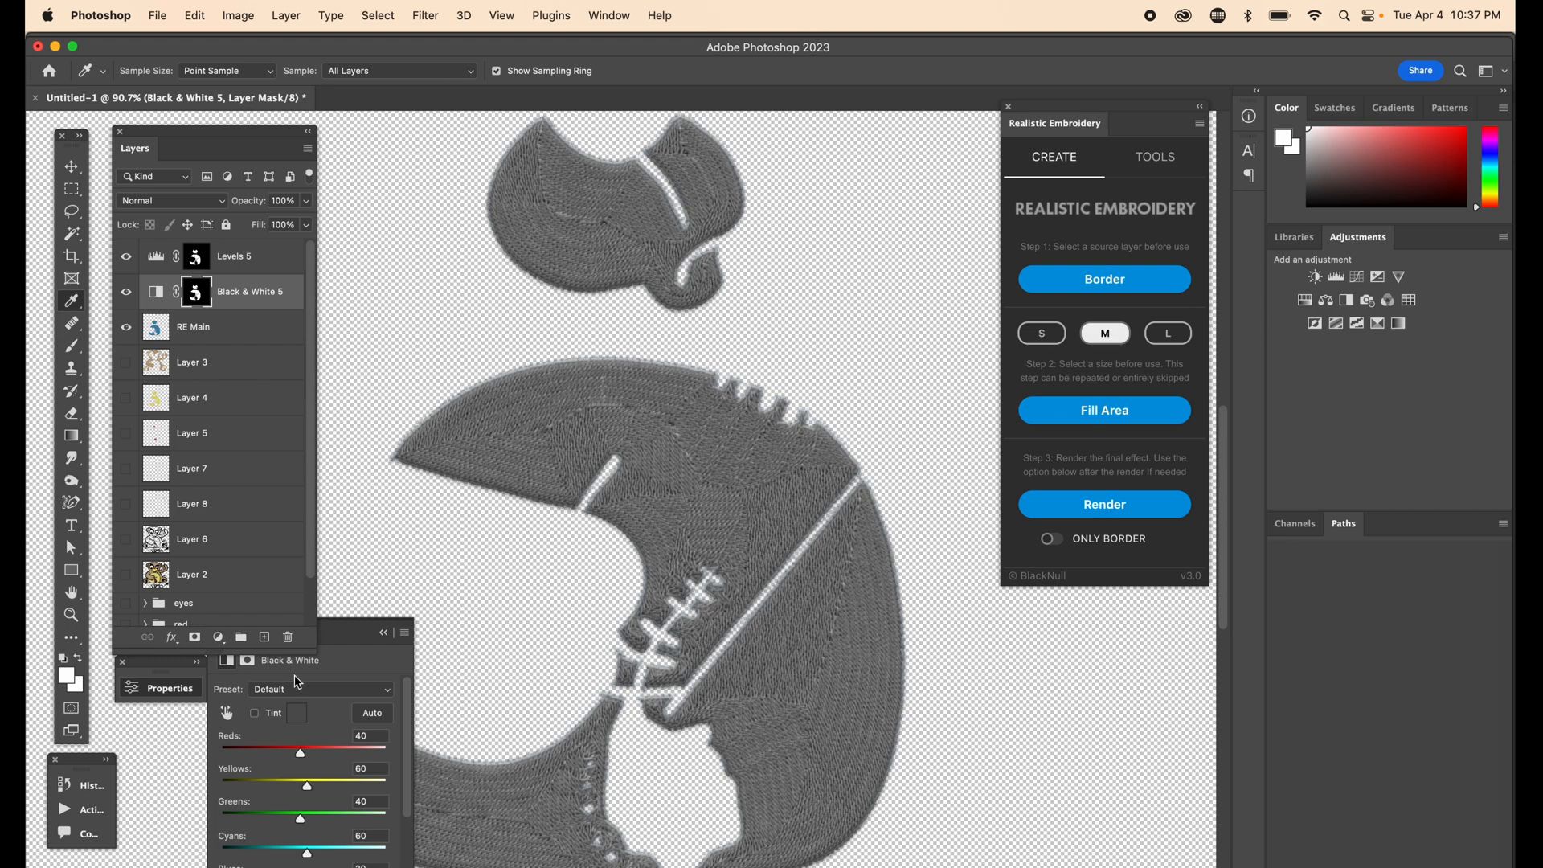
{"action": "left_click", "coordinate": [255, 714]}
{"action": "left_click", "coordinate": [296, 714]}
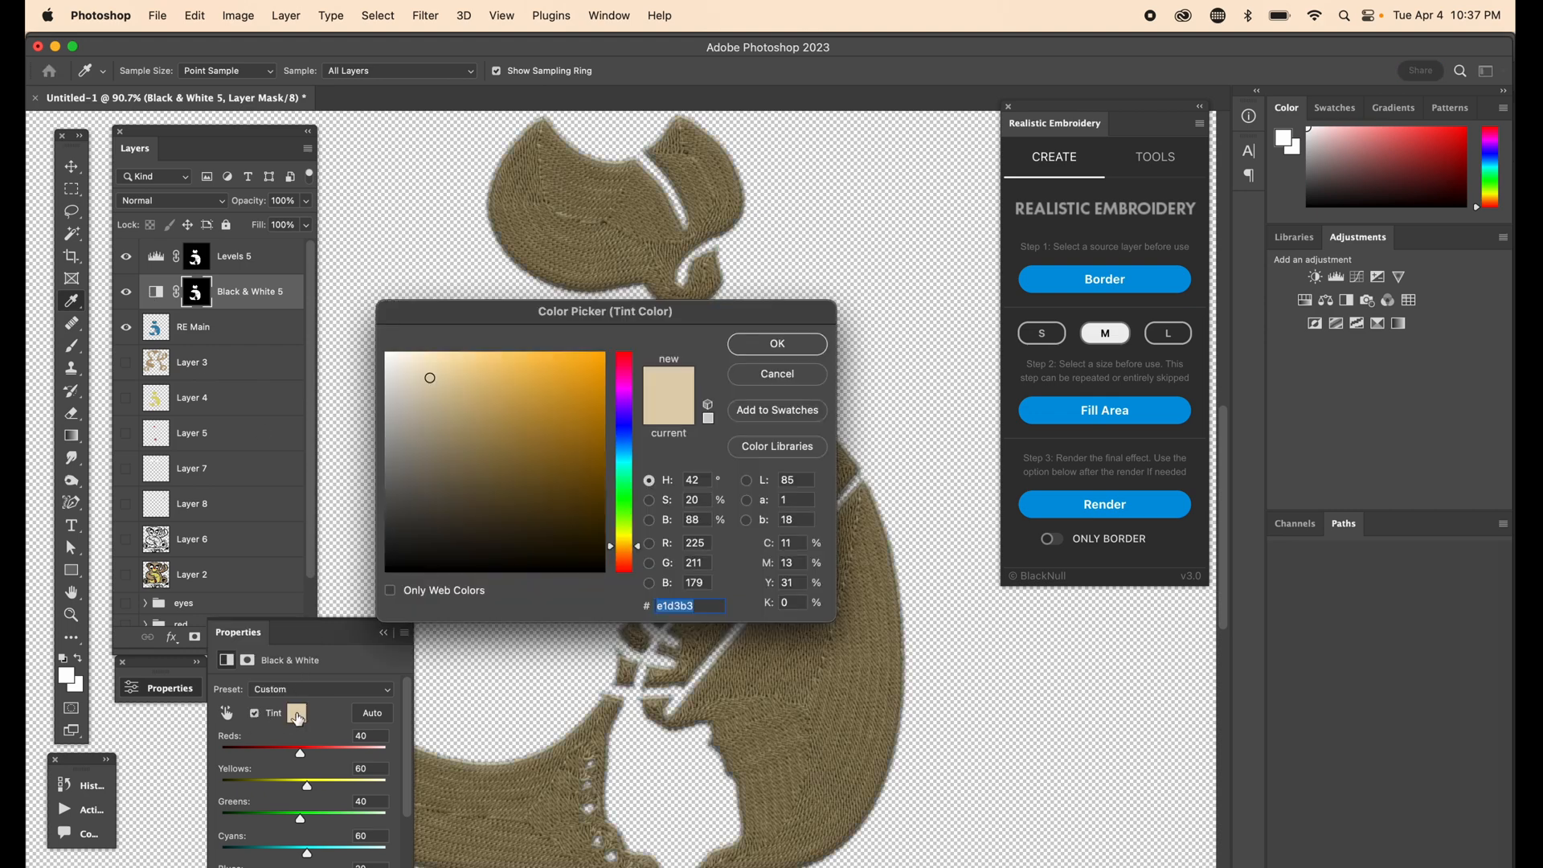
{"action": "type", "text": "dfd672"}
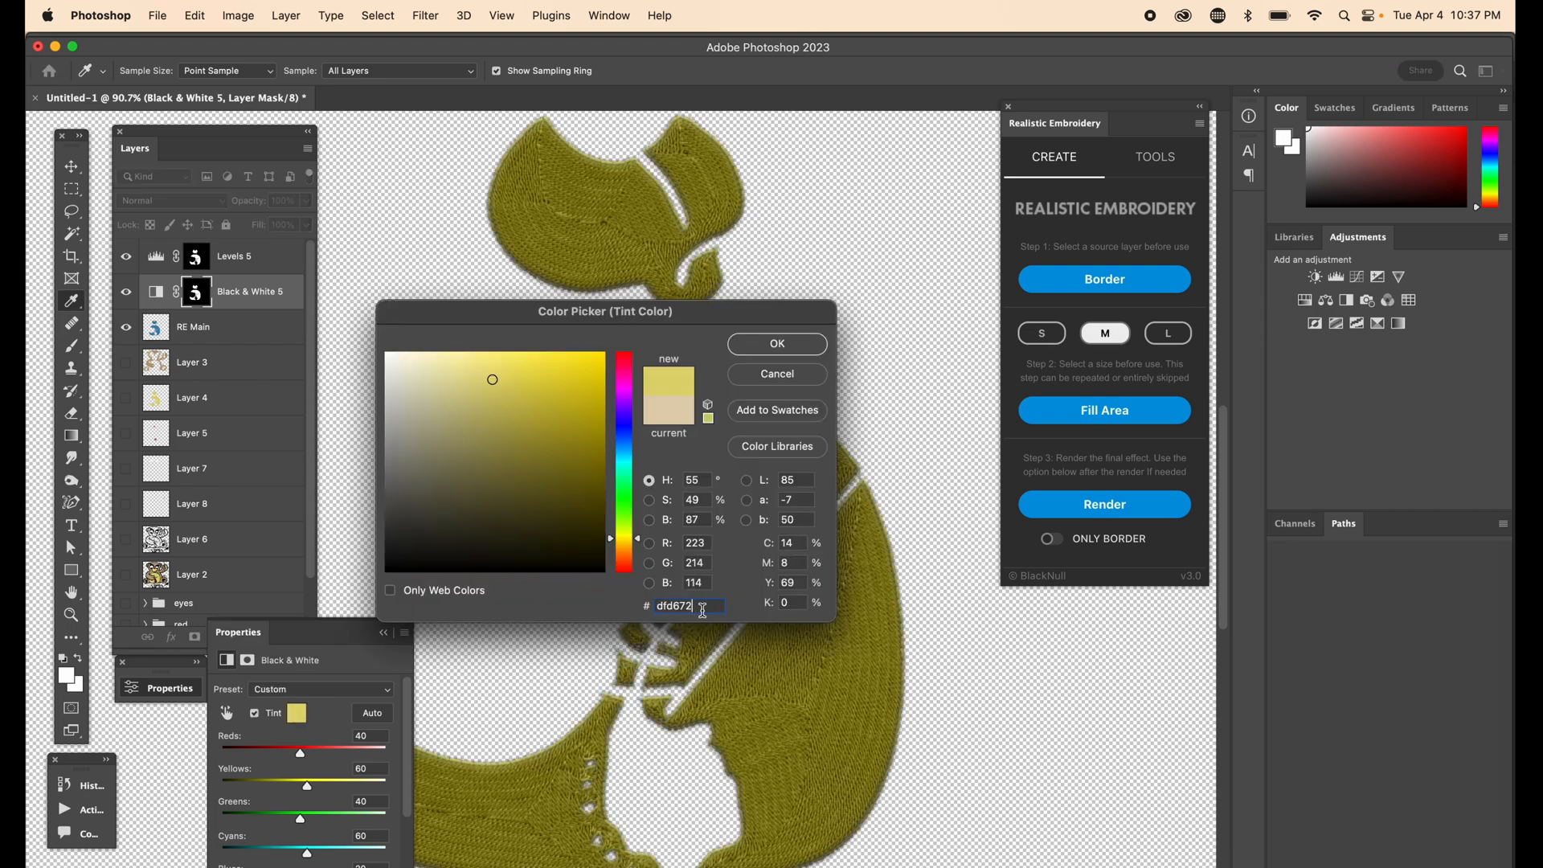
{"action": "left_click", "coordinate": [776, 344]}
Step: Brighten the yellow body's embroidery by shifting the midtones of its Levels adjustment toward the shadows
{"action": "key", "text": "alt+bracketright"}
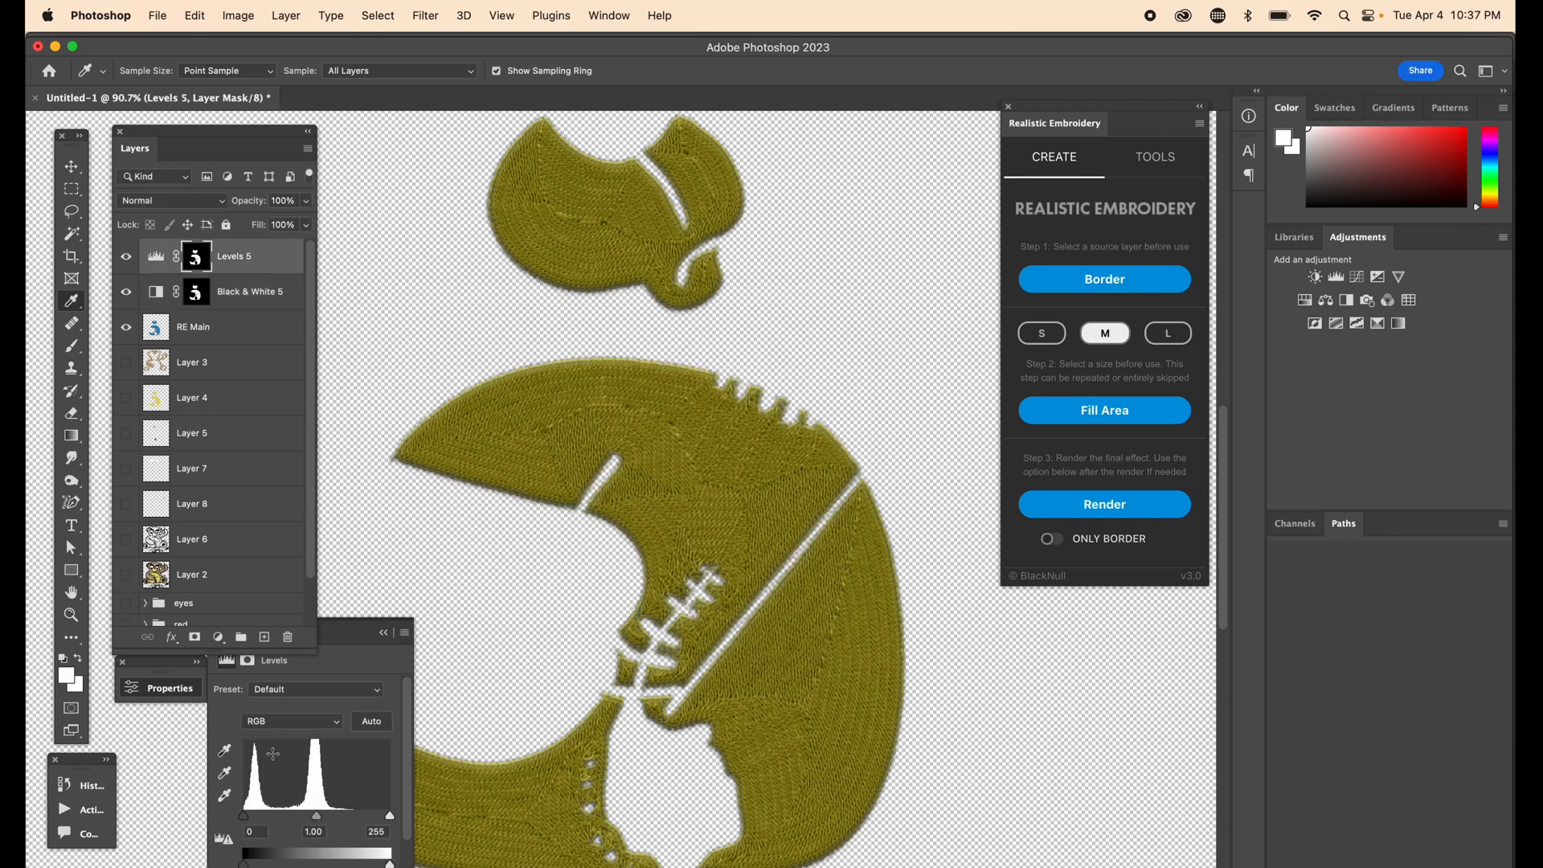
{"action": "left_click_drag", "start_coordinate": [319, 823], "coordinate": [267, 818]}
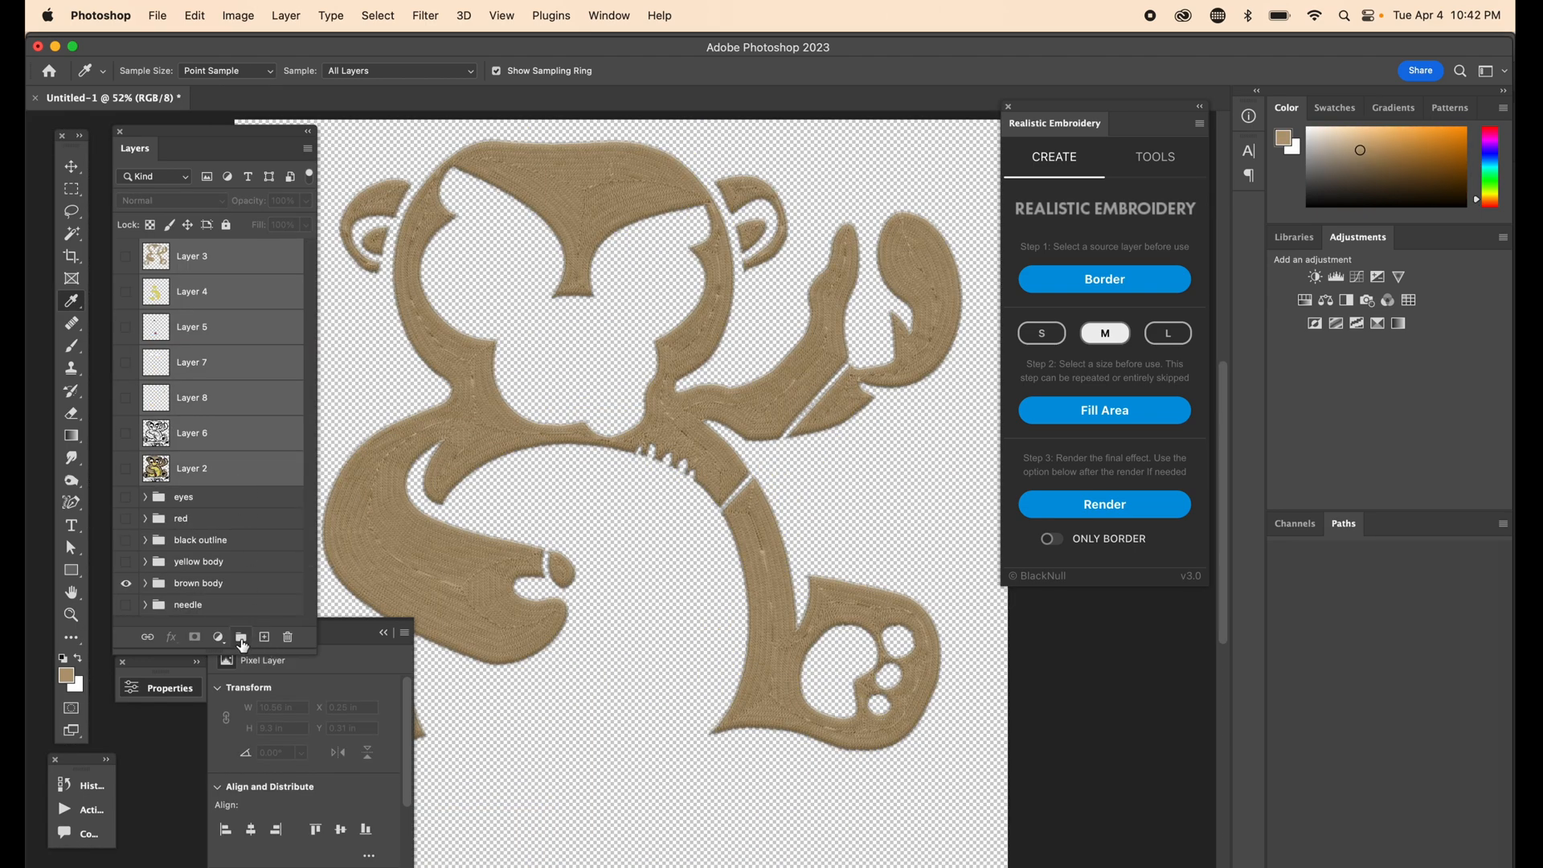
Step: Group the flat source layers, name the group "orig layers" and hide it
{"action": "left_click", "coordinate": [241, 639]}
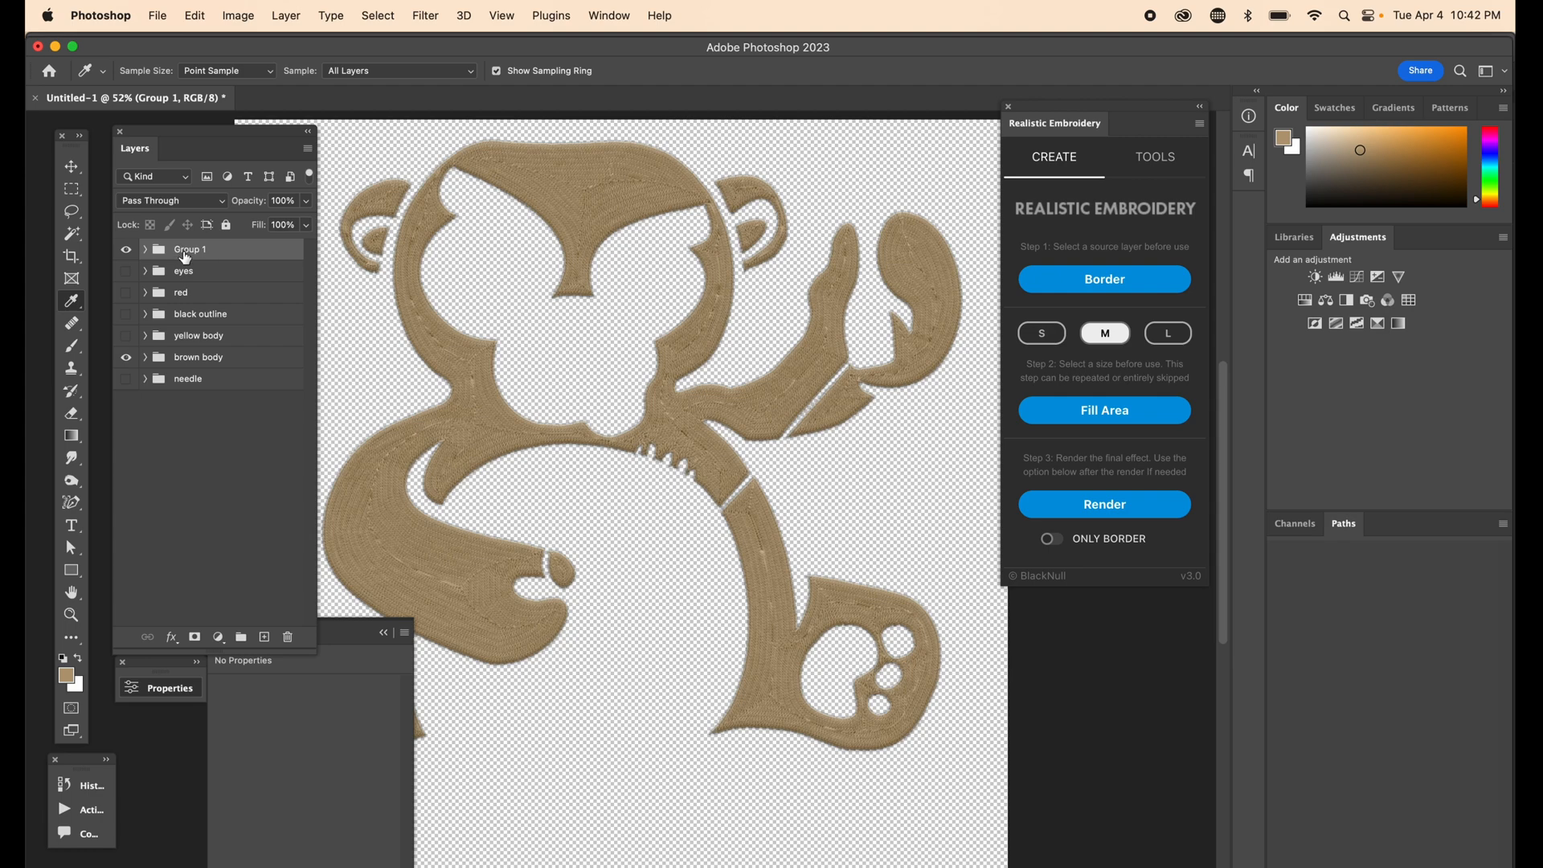
{"action": "type", "text": "orig layers"}
{"action": "key", "text": "Return"}
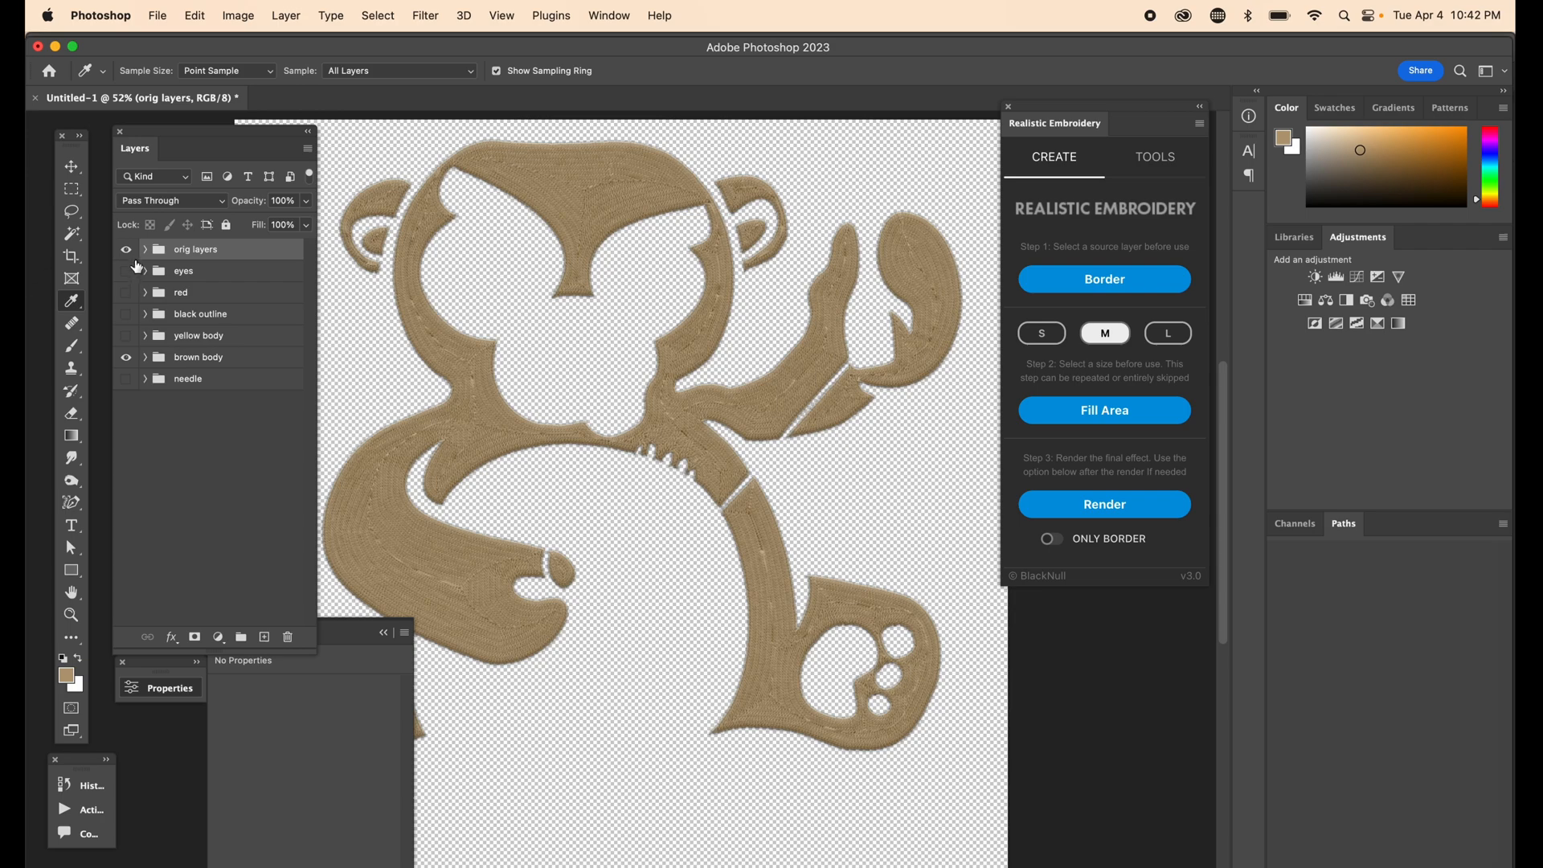
{"action": "left_click", "coordinate": [126, 251]}
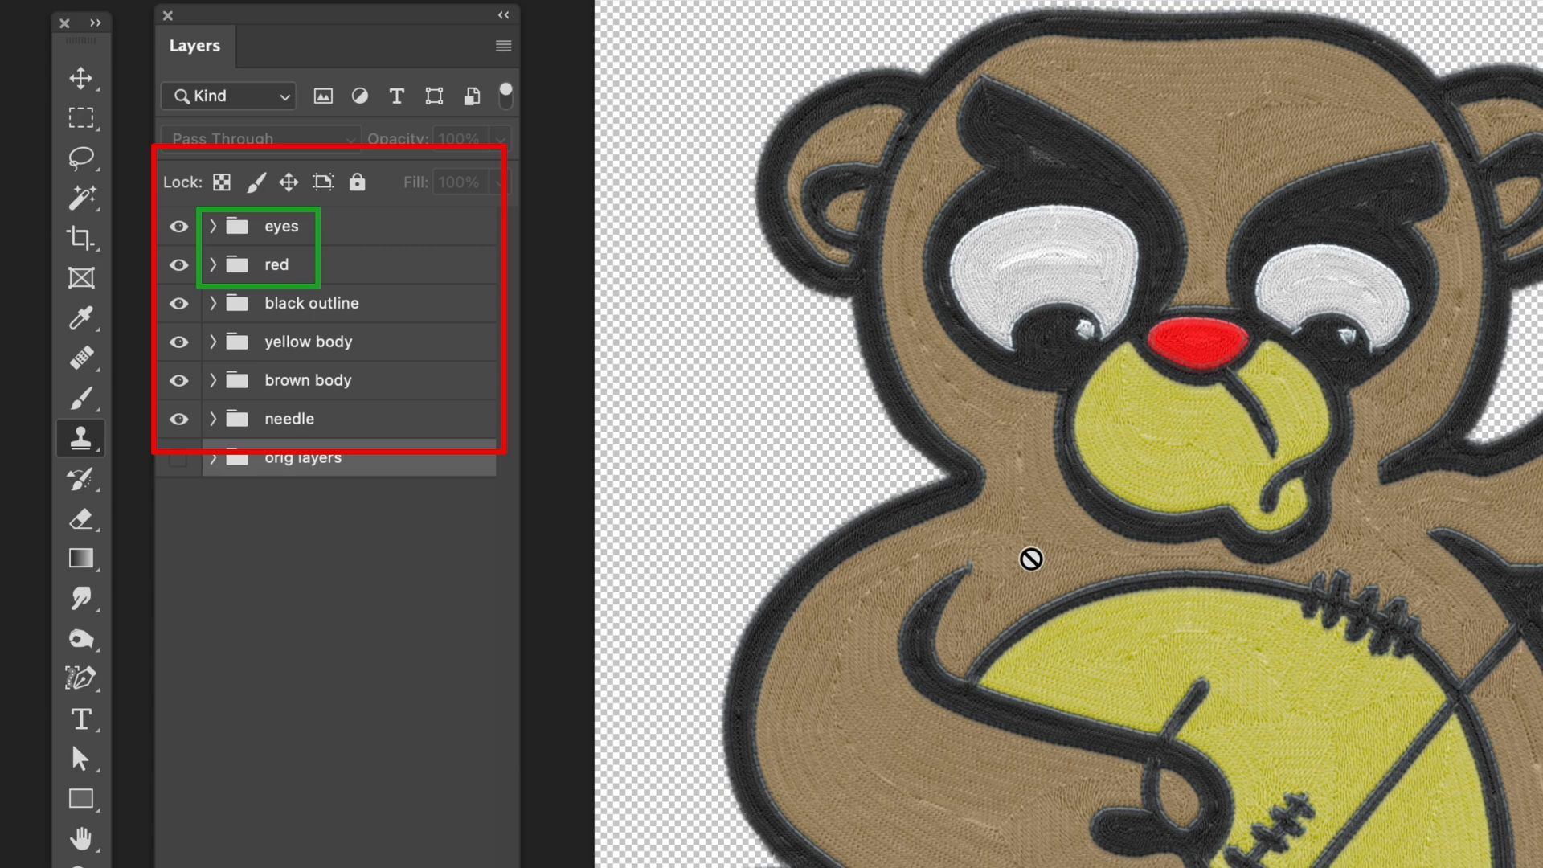
Step: Examine the embroidery of the bear's eyes, nose and muzzle up close for irregular stitches
{"action": "mouse_move", "coordinate": [684, 376]}
{"action": "left_mouse_down"}
{"action": "mouse_move", "coordinate": [771, 448]}
{"action": "mouse_move", "coordinate": [756, 459]}
{"action": "left_mouse_up"}
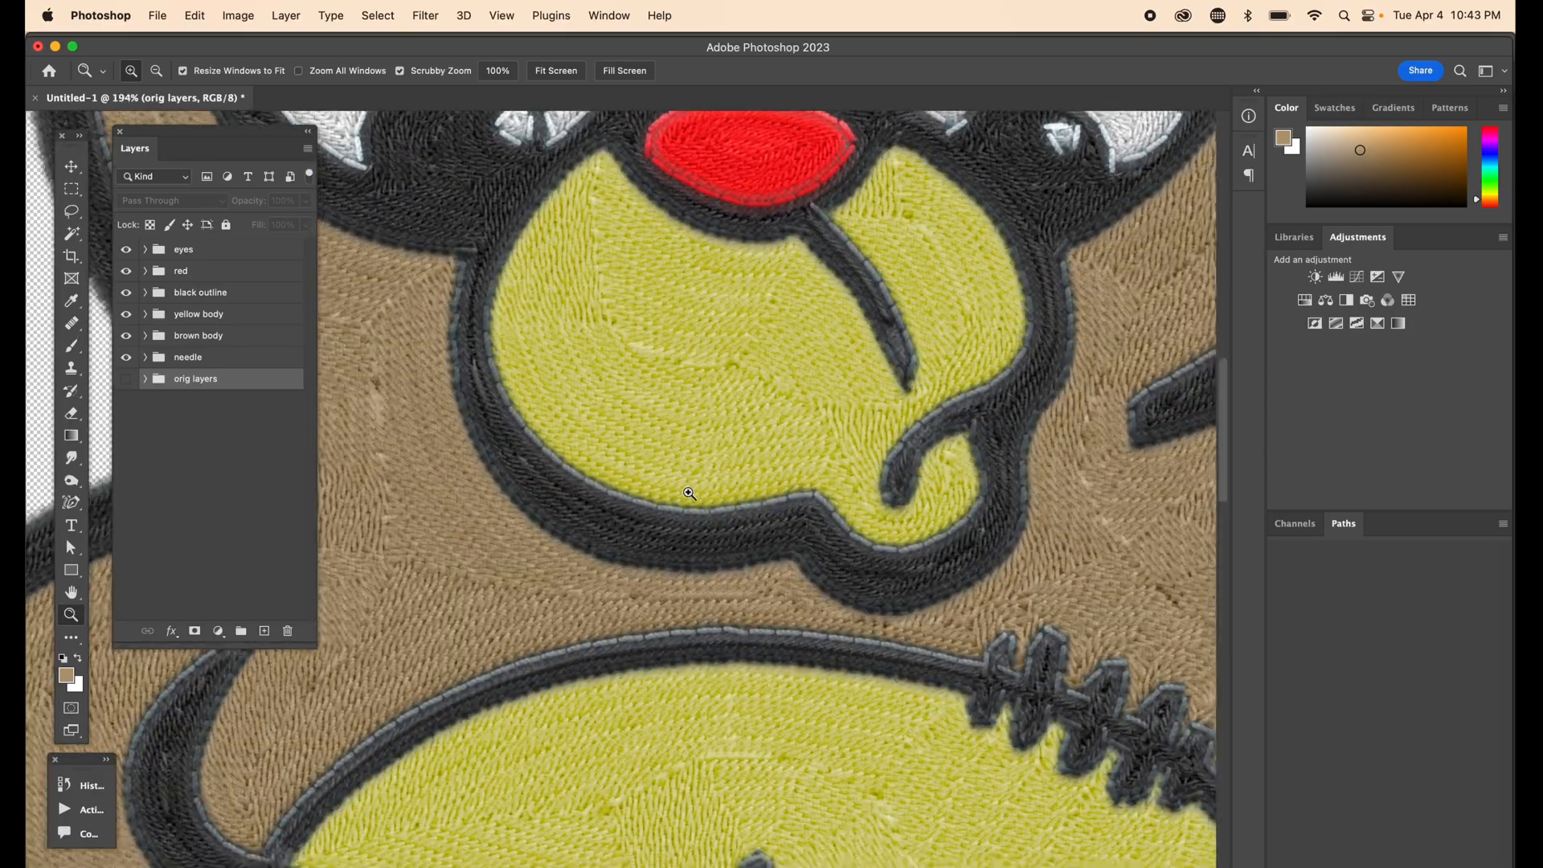
{"action": "scroll", "coordinate": [689, 493], "scroll_direction": "up", "scroll_amount": 10}
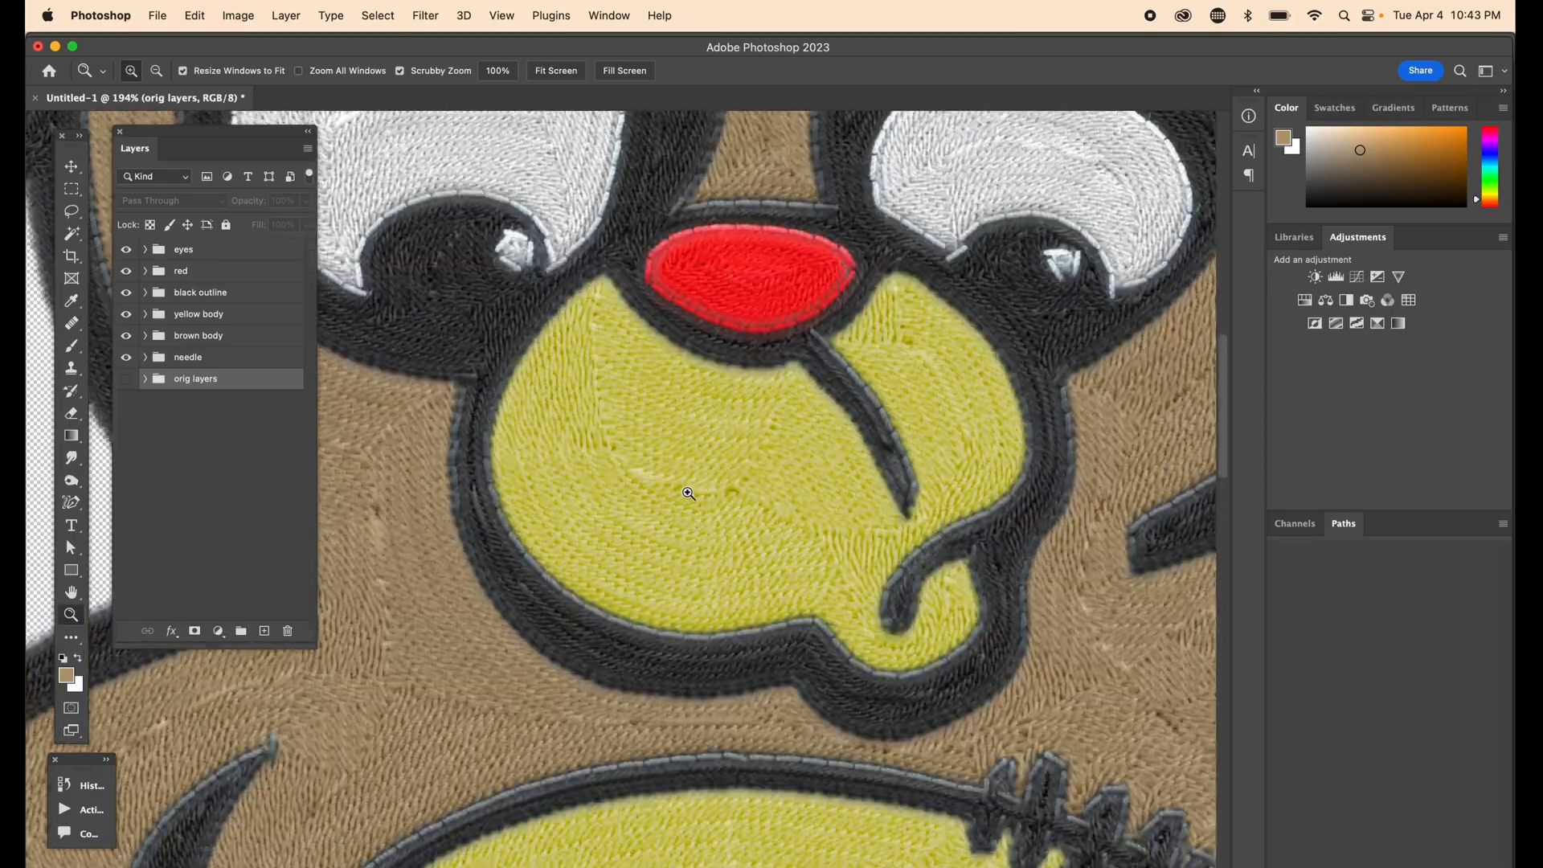
{"action": "scroll", "coordinate": [689, 494], "scroll_direction": "left", "scroll_amount": 5}
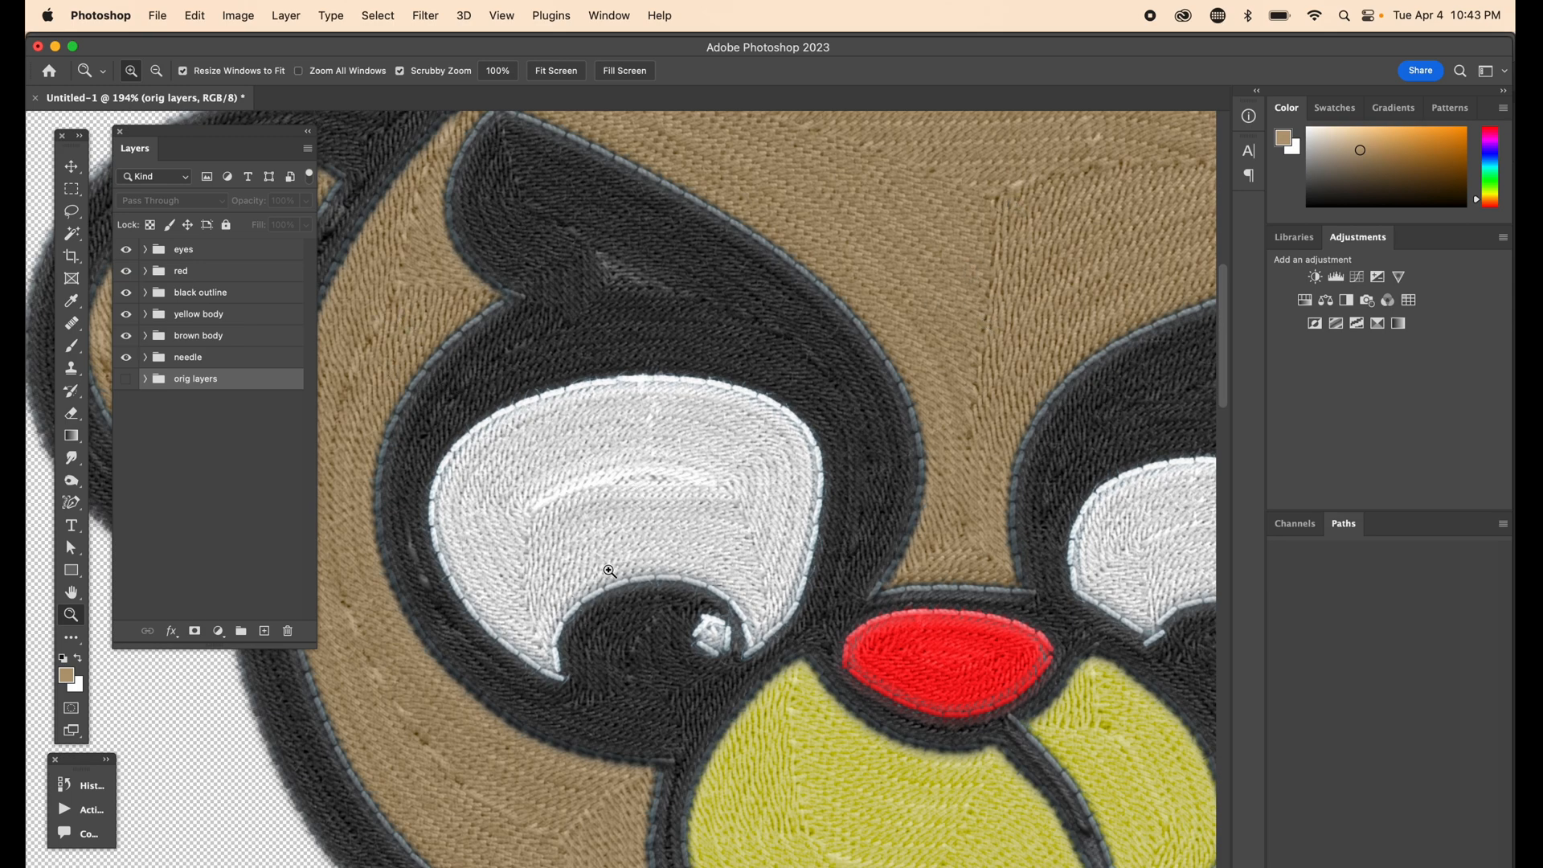
{"action": "scroll", "coordinate": [610, 570], "scroll_direction": "down", "scroll_amount": 10}
{"action": "scroll", "coordinate": [610, 571], "scroll_direction": "right", "scroll_amount": 5}
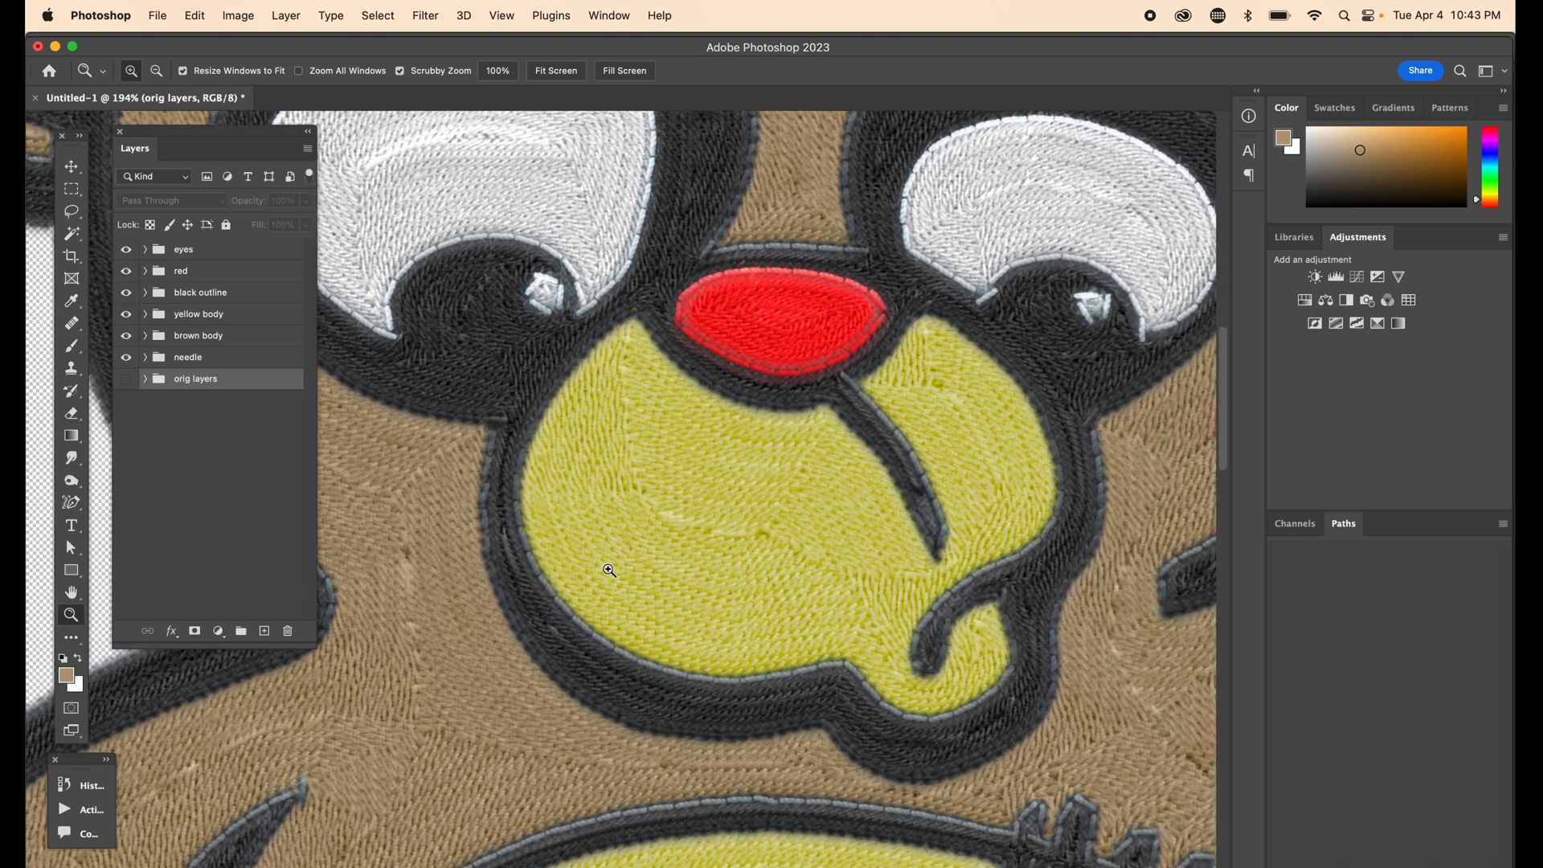
{"action": "scroll", "coordinate": [610, 571], "scroll_direction": "right", "scroll_amount": 2}
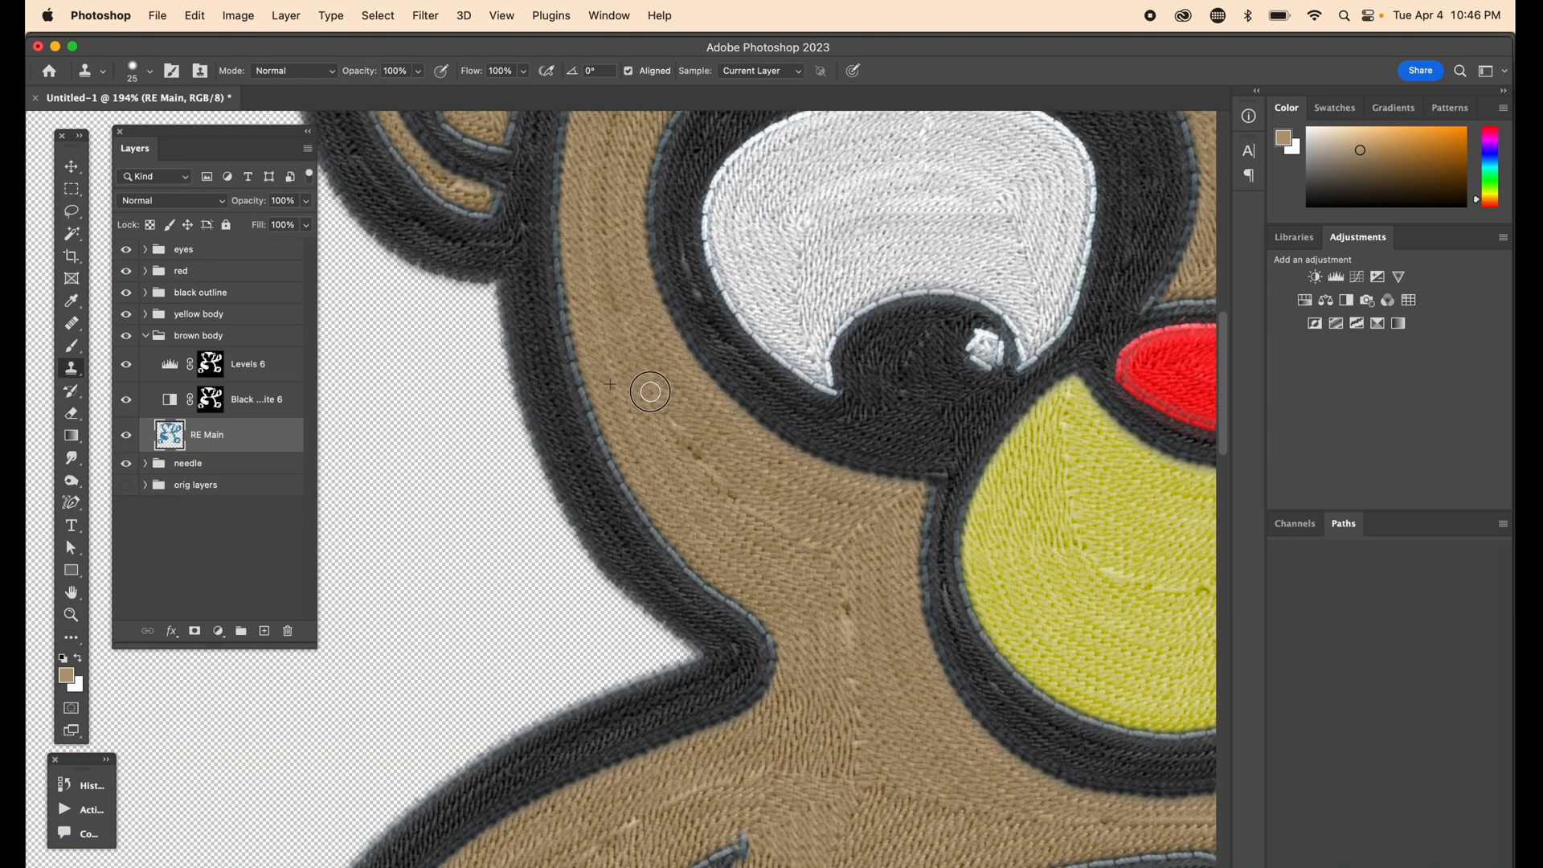
Step: Clone clean stitches over the dark and light seam marks beside the bear's cheek on the brown body's RE Main layer
{"action": "mouse_move", "coordinate": [651, 391]}
{"action": "left_mouse_down"}
{"action": "mouse_move", "coordinate": [731, 493]}
{"action": "mouse_move", "coordinate": [748, 544]}
{"action": "mouse_move", "coordinate": [768, 523]}
{"action": "left_mouse_up"}
{"action": "left_click", "coordinate": [658, 445], "text": "alt"}
{"action": "left_click", "coordinate": [665, 459], "text": "alt"}
{"action": "left_click", "coordinate": [716, 491], "text": "alt"}
{"action": "left_click", "coordinate": [730, 515]}
{"action": "left_click", "coordinate": [719, 507], "text": "alt"}
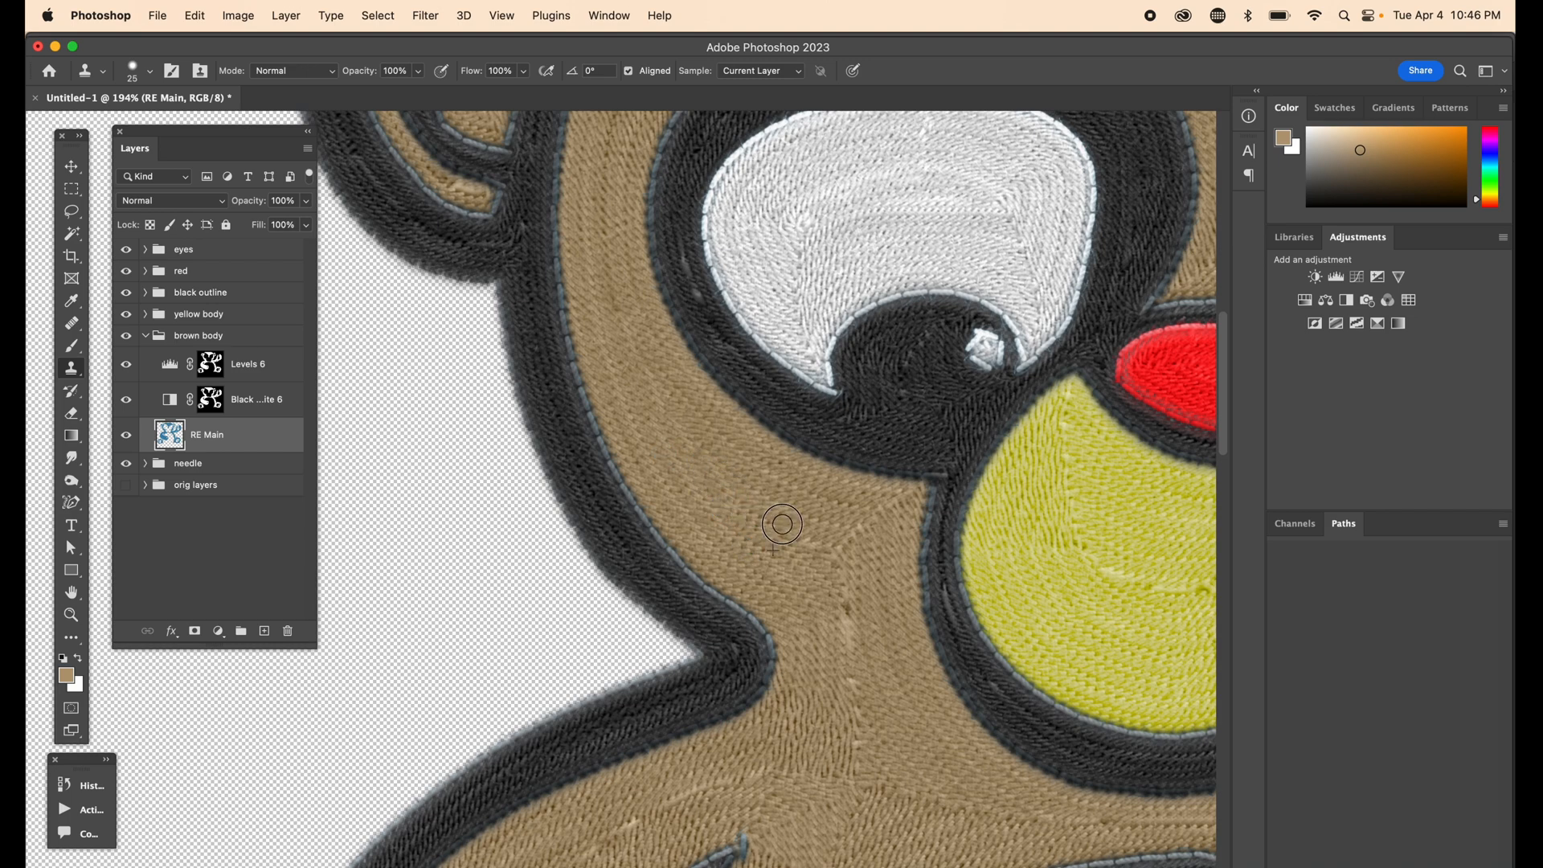
{"action": "left_click", "coordinate": [895, 536], "text": "alt"}
{"action": "left_click_drag", "start_coordinate": [892, 508], "coordinate": [810, 547]}
{"action": "left_click", "coordinate": [873, 556], "text": "alt"}
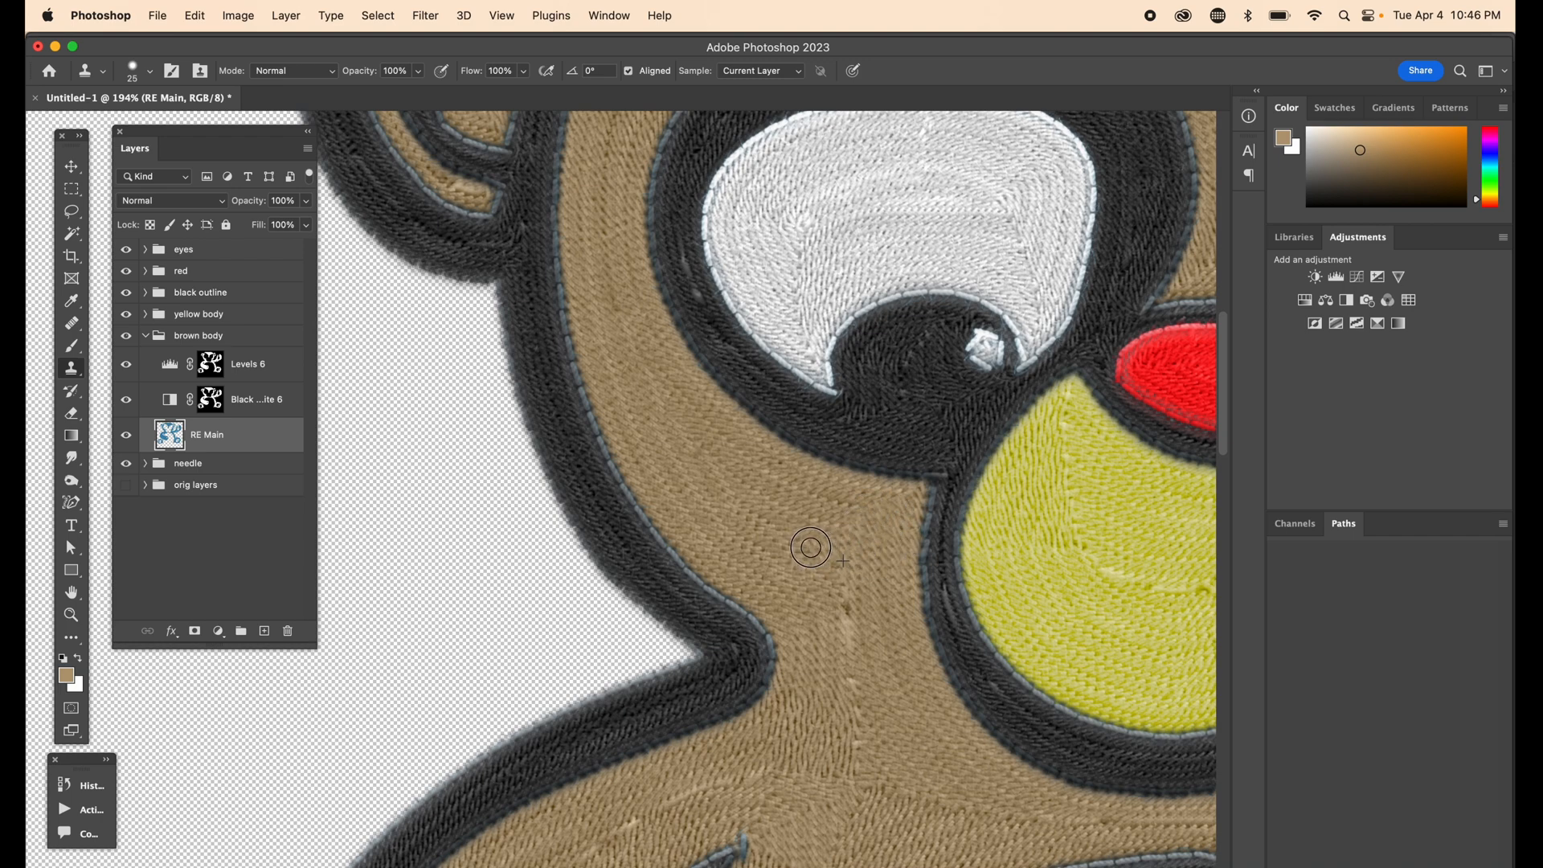
{"action": "left_click", "coordinate": [817, 607], "text": "alt"}
{"action": "left_click_drag", "start_coordinate": [845, 601], "coordinate": [849, 629]}
{"action": "scroll", "coordinate": [828, 594], "scroll_direction": "down", "scroll_amount": 4}
{"action": "scroll", "coordinate": [828, 594], "scroll_direction": "down", "scroll_amount": 6}
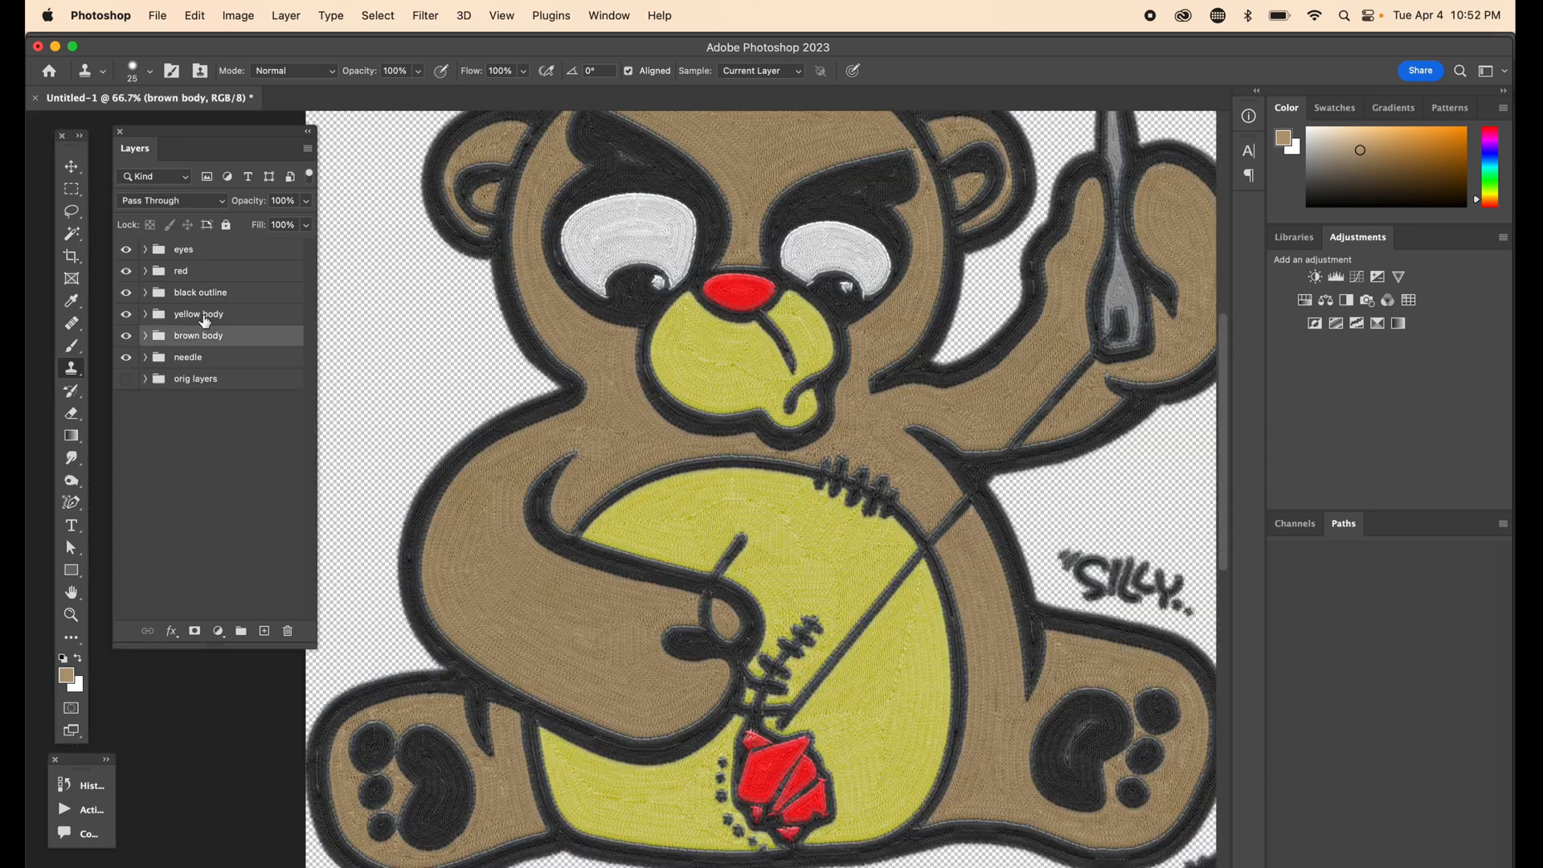
Step: Clone clean stitches over the seam marks in the upper belly on the yellow body's RE Main layer
{"action": "left_click", "coordinate": [152, 318]}
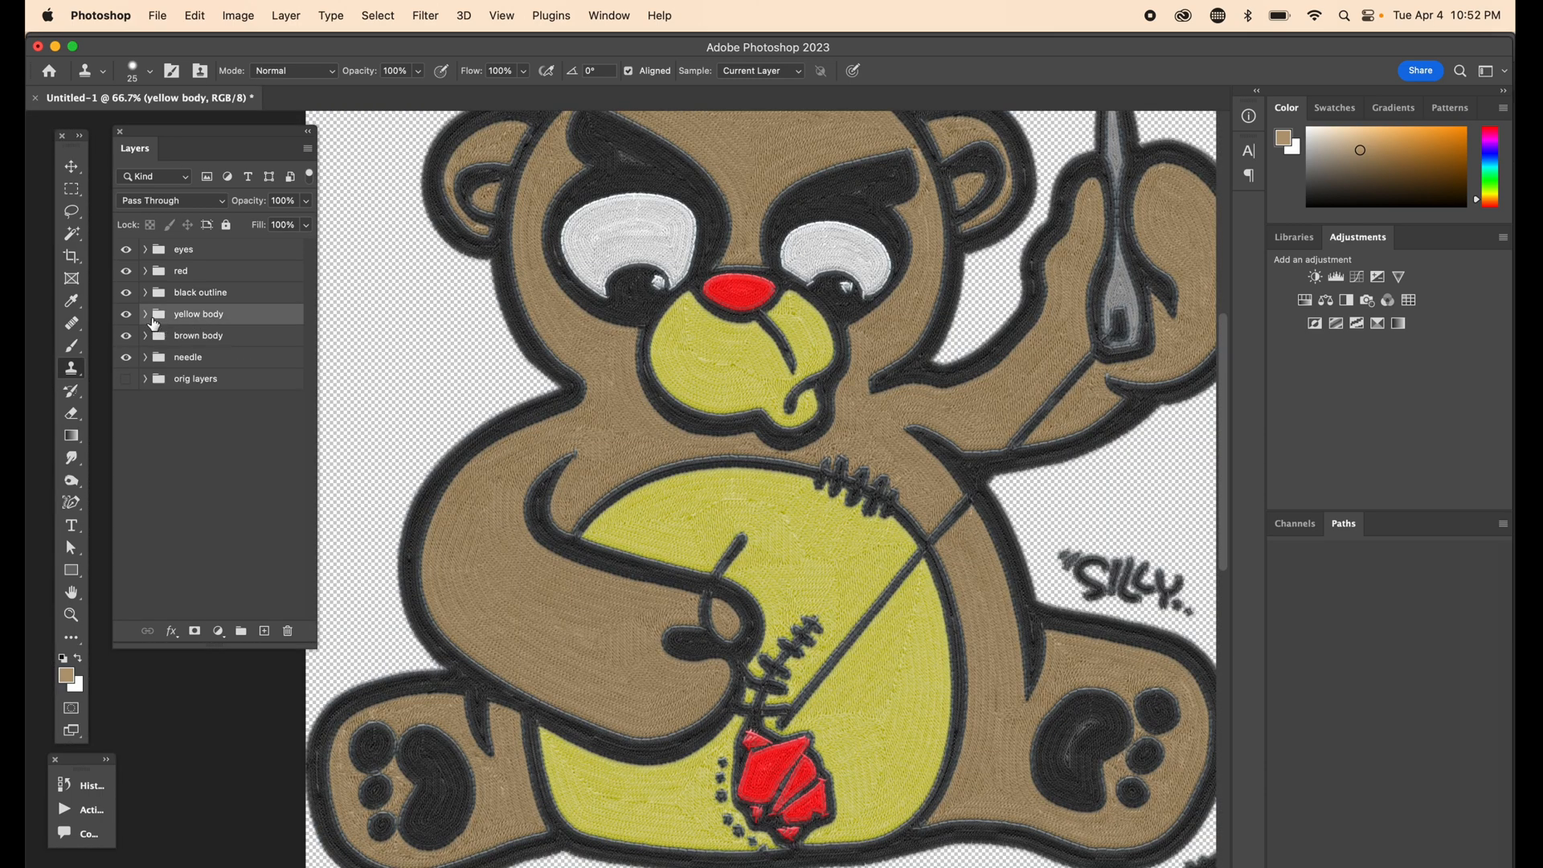
{"action": "left_click", "coordinate": [146, 316]}
{"action": "left_click", "coordinate": [191, 417]}
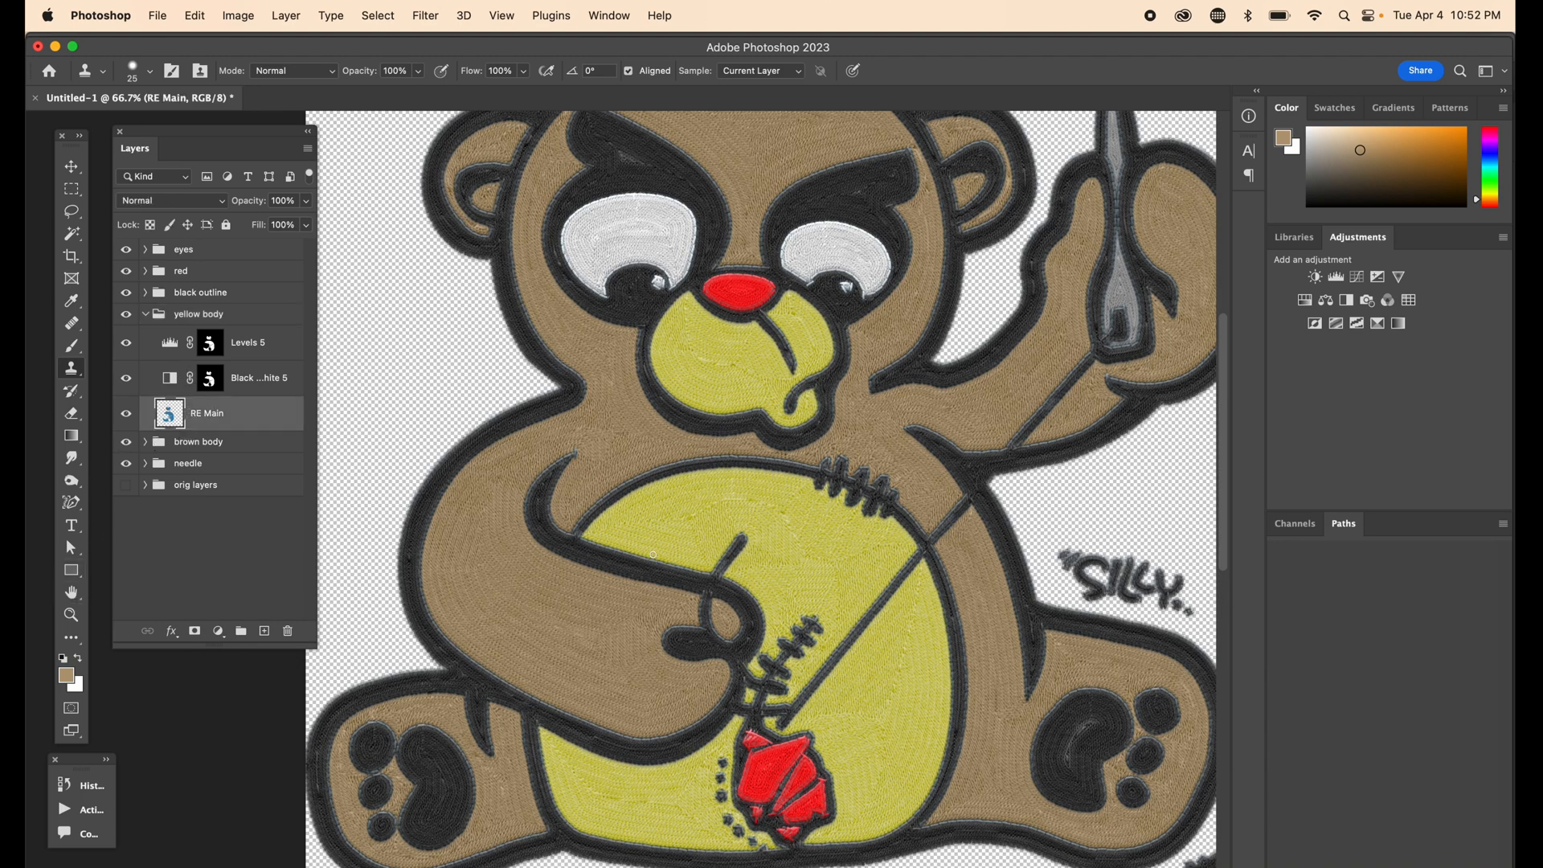
{"action": "key", "text": "super+plus"}
{"action": "key", "text": "super+plus"}
{"action": "key", "text": "super+plus"}
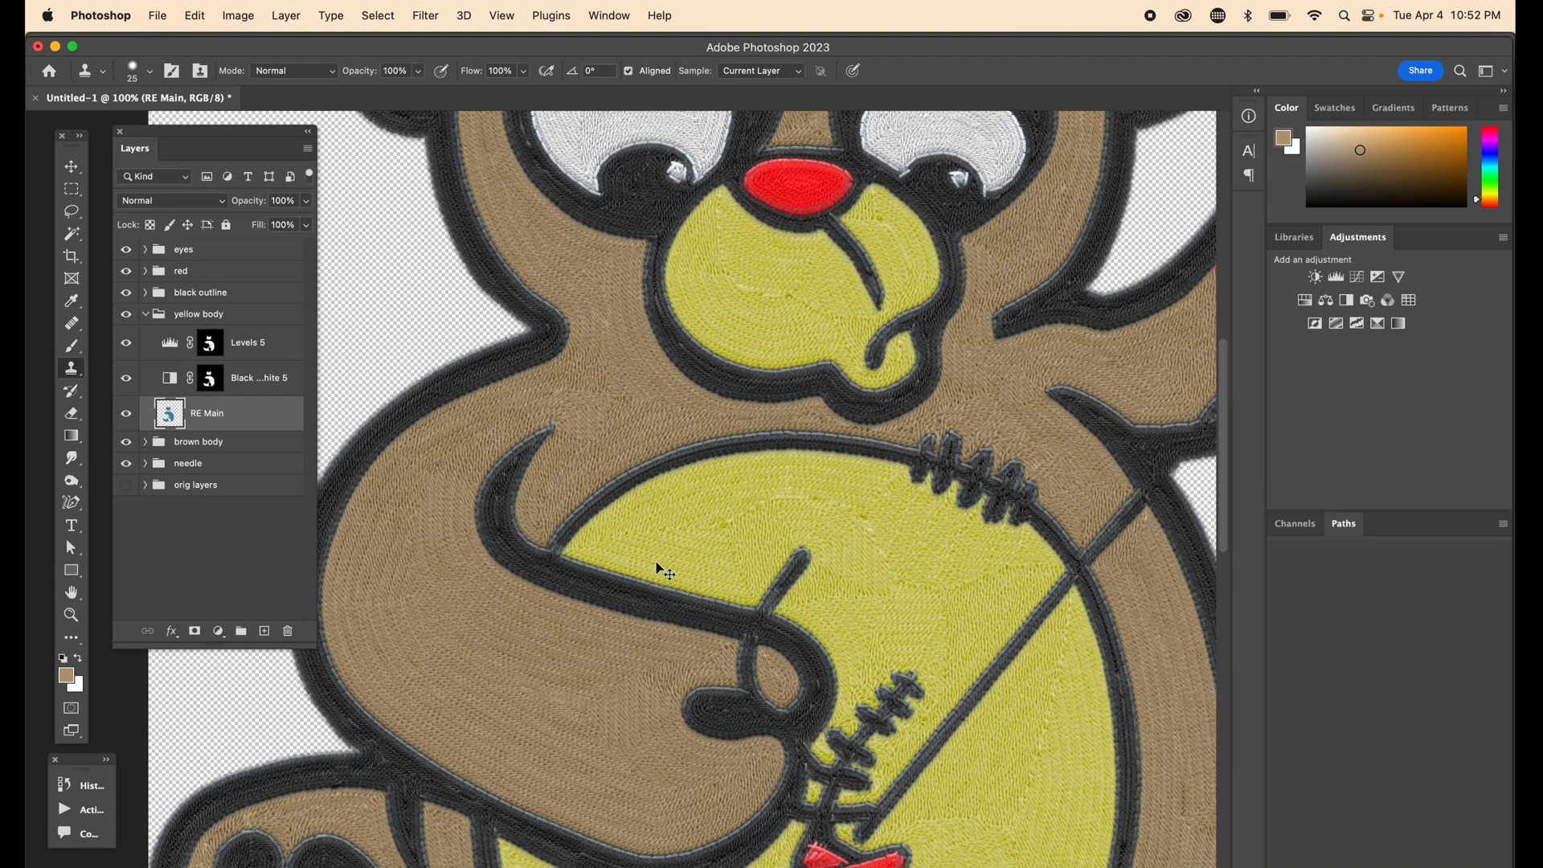
{"action": "left_click_drag", "start_coordinate": [658, 562], "coordinate": [579, 532]}
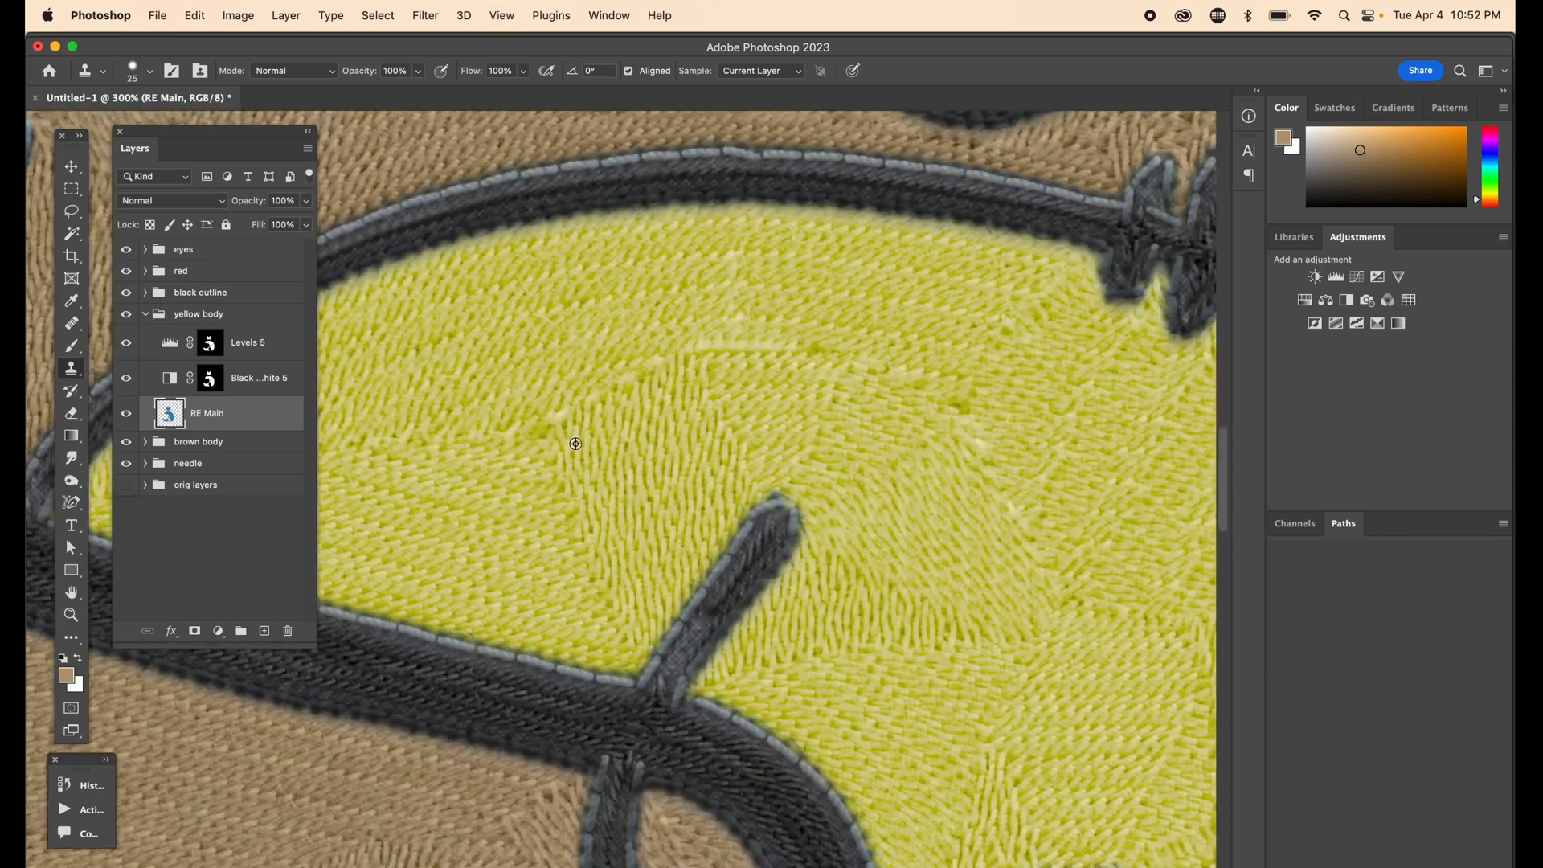
{"action": "left_click", "coordinate": [910, 380], "text": "alt"}
{"action": "scroll", "coordinate": [970, 549], "scroll_direction": "right", "scroll_amount": 3}
{"action": "scroll", "coordinate": [971, 549], "scroll_direction": "down", "scroll_amount": 2}
{"action": "left_click_drag", "start_coordinate": [939, 482], "coordinate": [873, 381]}
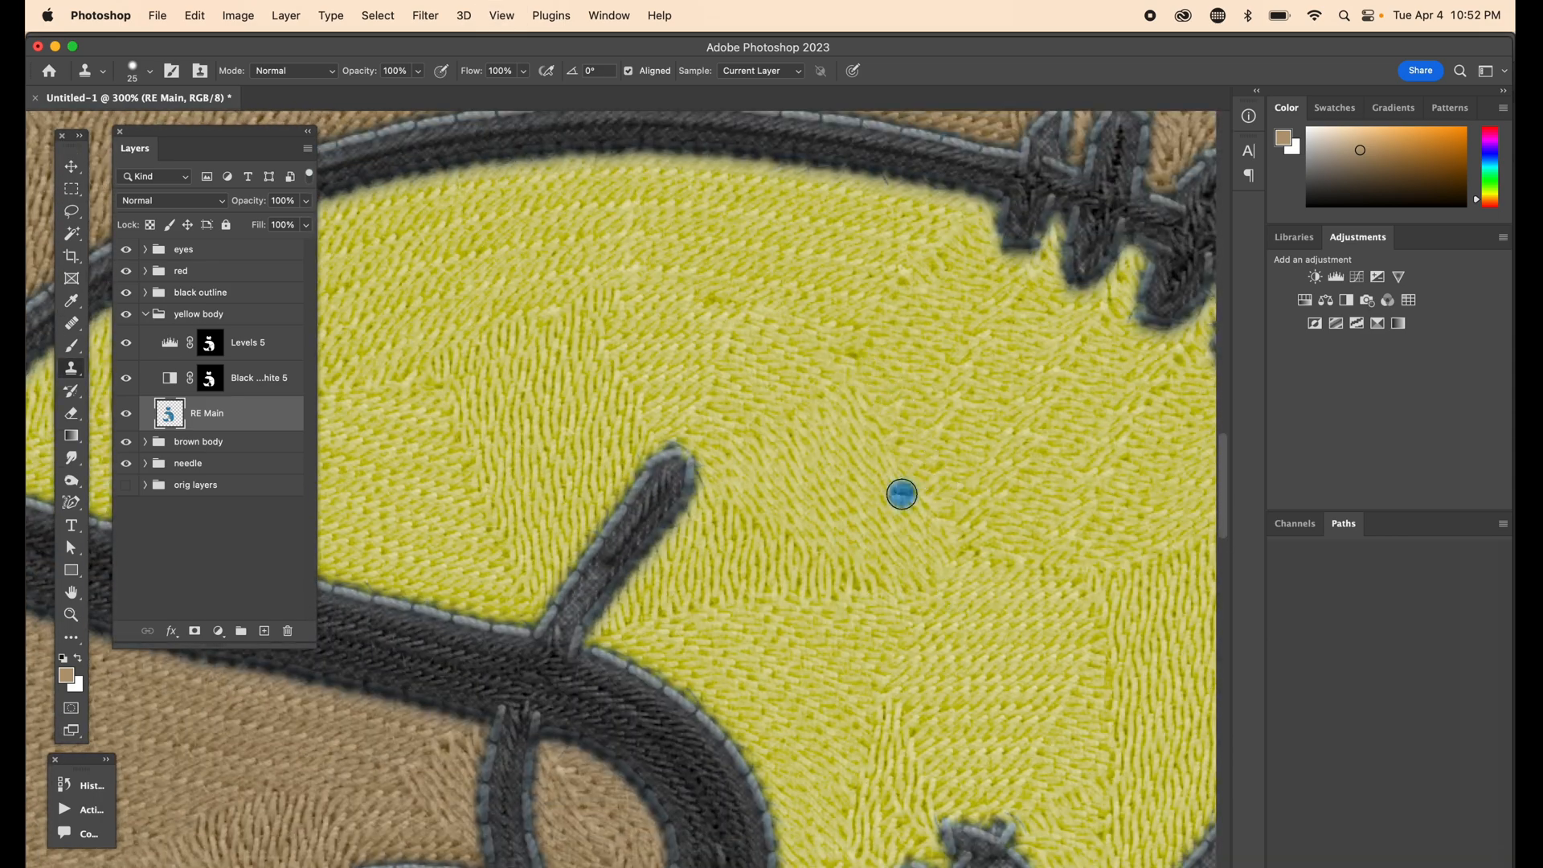
Step: Clone neighboring stitches over the light seam between the belly's diagonal thread line and its outer edge
{"action": "scroll", "coordinate": [902, 494], "scroll_direction": "right", "scroll_amount": 4}
{"action": "scroll", "coordinate": [785, 565], "scroll_direction": "down", "scroll_amount": 5}
{"action": "scroll", "coordinate": [944, 460], "scroll_direction": "right", "scroll_amount": 3}
{"action": "left_click", "coordinate": [943, 318], "text": "alt"}
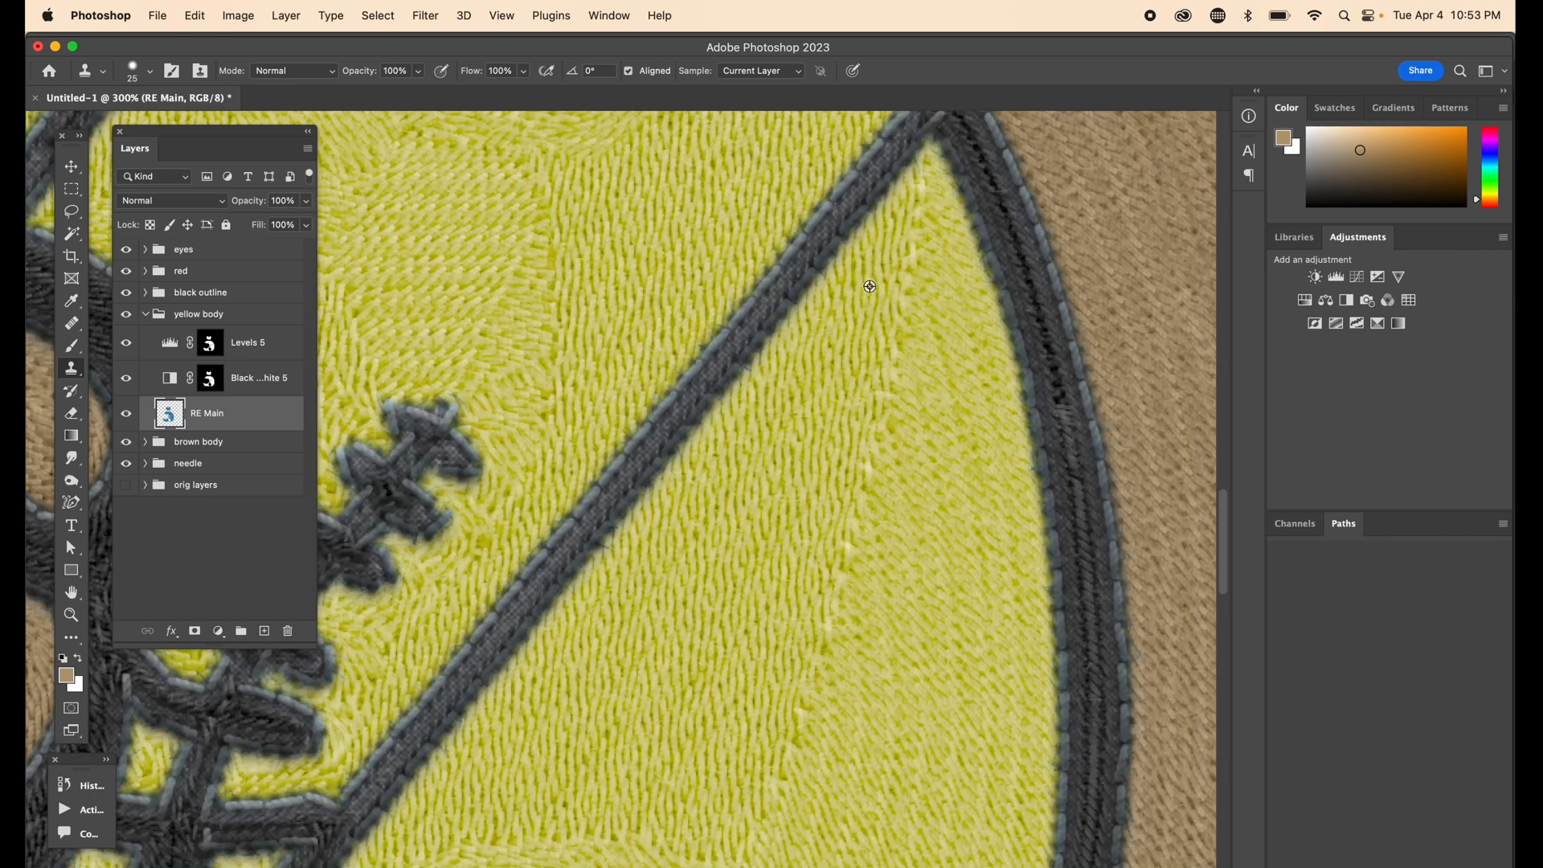
{"action": "left_click", "coordinate": [870, 287], "text": "alt"}
{"action": "left_click_drag", "start_coordinate": [910, 235], "coordinate": [915, 270]}
{"action": "left_click", "coordinate": [861, 365], "text": "alt"}
{"action": "left_click_drag", "start_coordinate": [890, 350], "coordinate": [878, 402]}
{"action": "left_click_drag", "start_coordinate": [873, 457], "coordinate": [840, 593]}
{"action": "left_click", "coordinate": [819, 557], "text": "alt"}
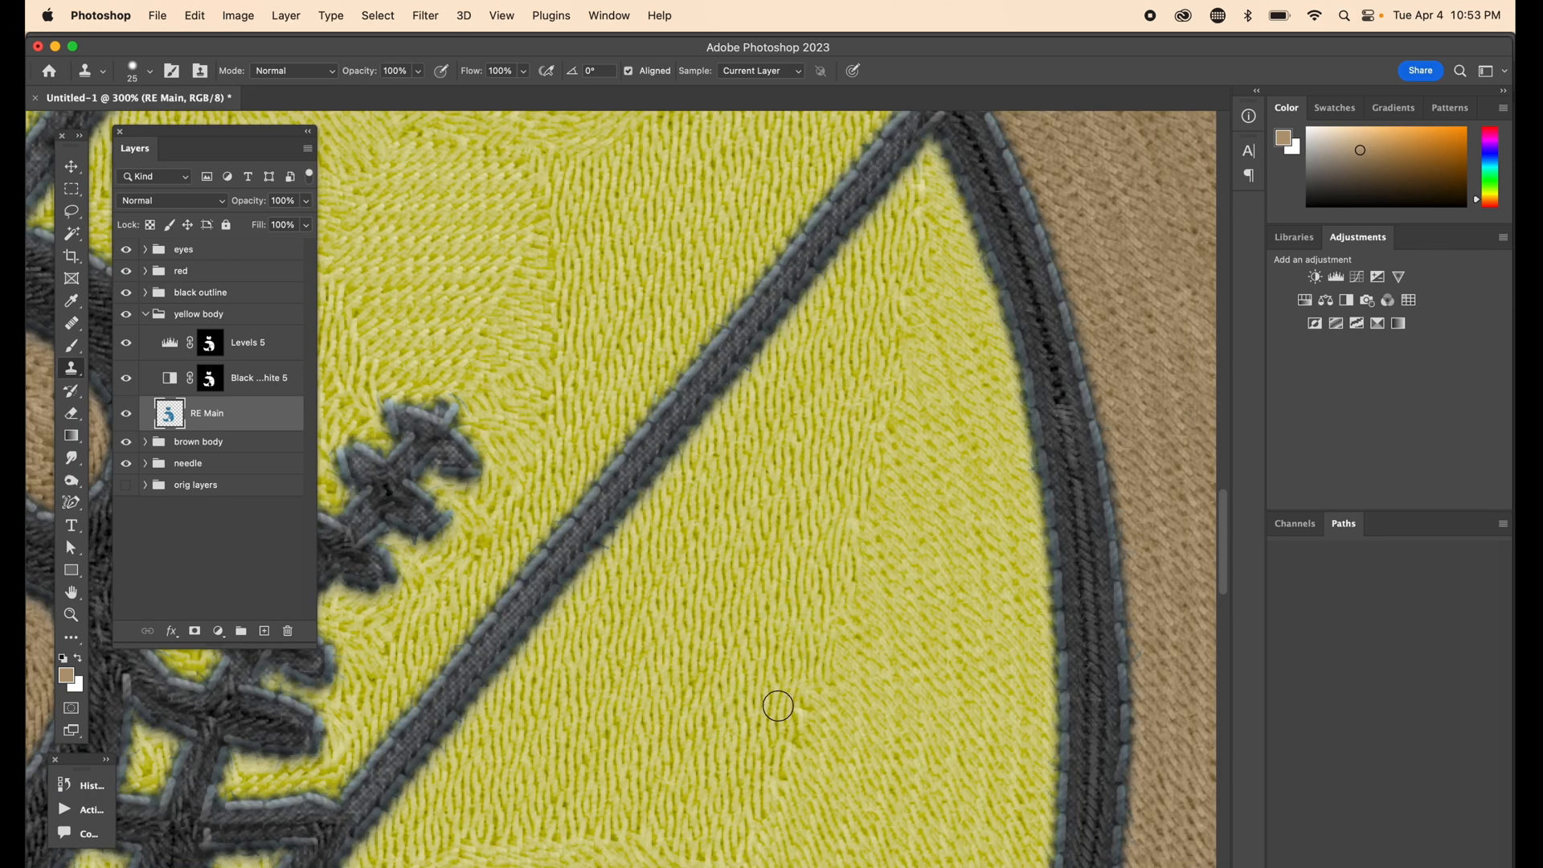
Step: Clone clean stitches over the seam marks in the lower yellow belly beside the red patch
{"action": "scroll", "coordinate": [768, 752], "scroll_direction": "down", "scroll_amount": 10}
{"action": "left_click", "coordinate": [723, 746], "text": "alt"}
{"action": "left_click_drag", "start_coordinate": [591, 775], "coordinate": [633, 755]}
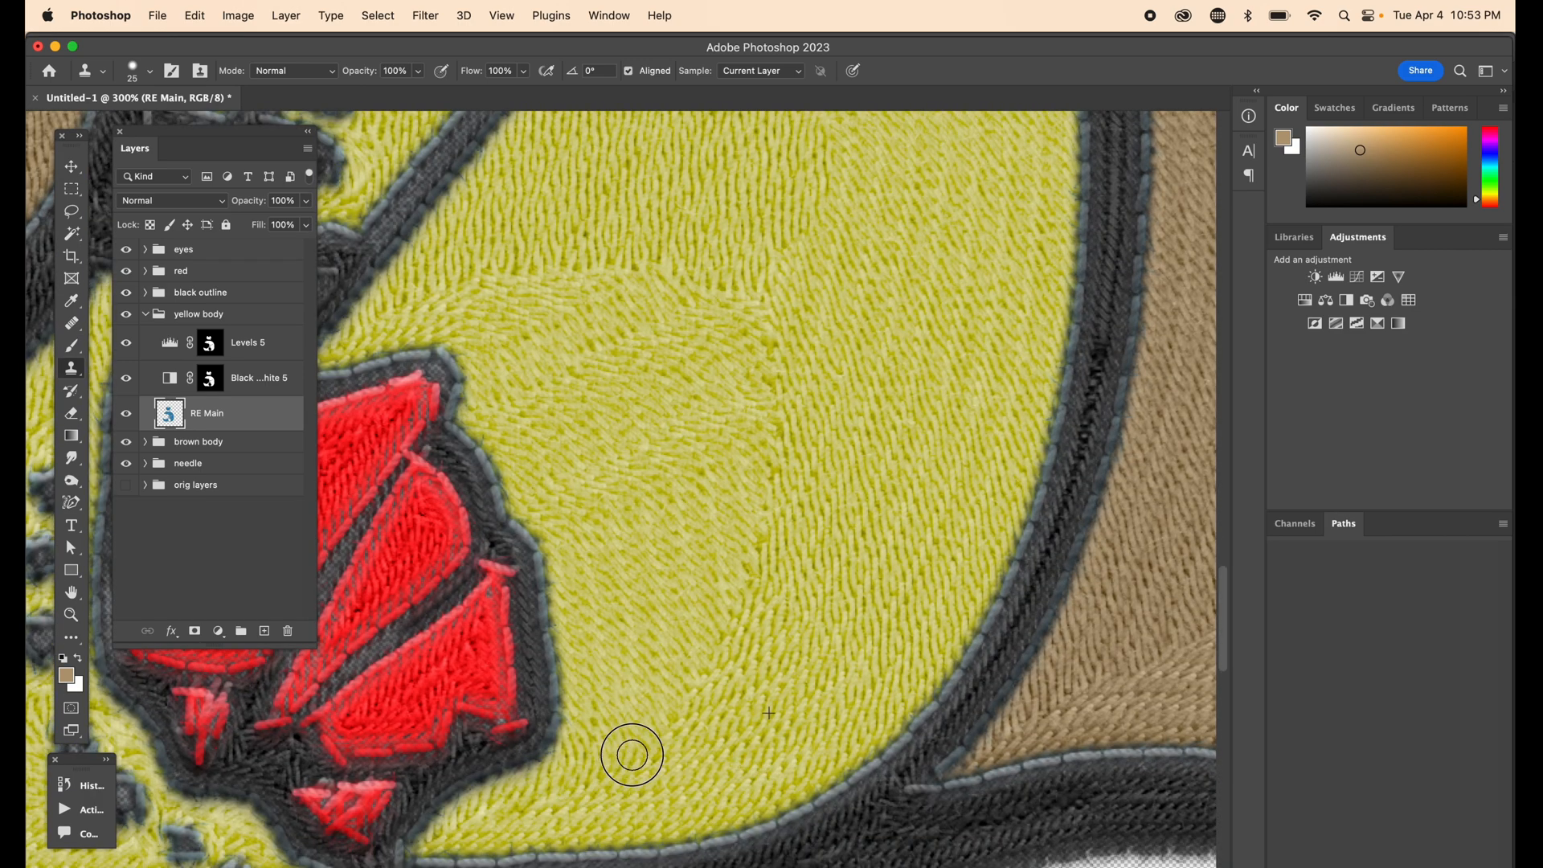
{"action": "left_click", "coordinate": [834, 485], "text": "alt"}
{"action": "left_click_drag", "start_coordinate": [800, 416], "coordinate": [797, 383]}
{"action": "left_click_drag", "start_coordinate": [669, 266], "coordinate": [655, 266]}
{"action": "scroll", "coordinate": [733, 524], "scroll_direction": "left", "scroll_amount": 10}
{"action": "scroll", "coordinate": [734, 523], "scroll_direction": "down", "scroll_amount": 4}
{"action": "scroll", "coordinate": [734, 523], "scroll_direction": "left", "scroll_amount": 8}
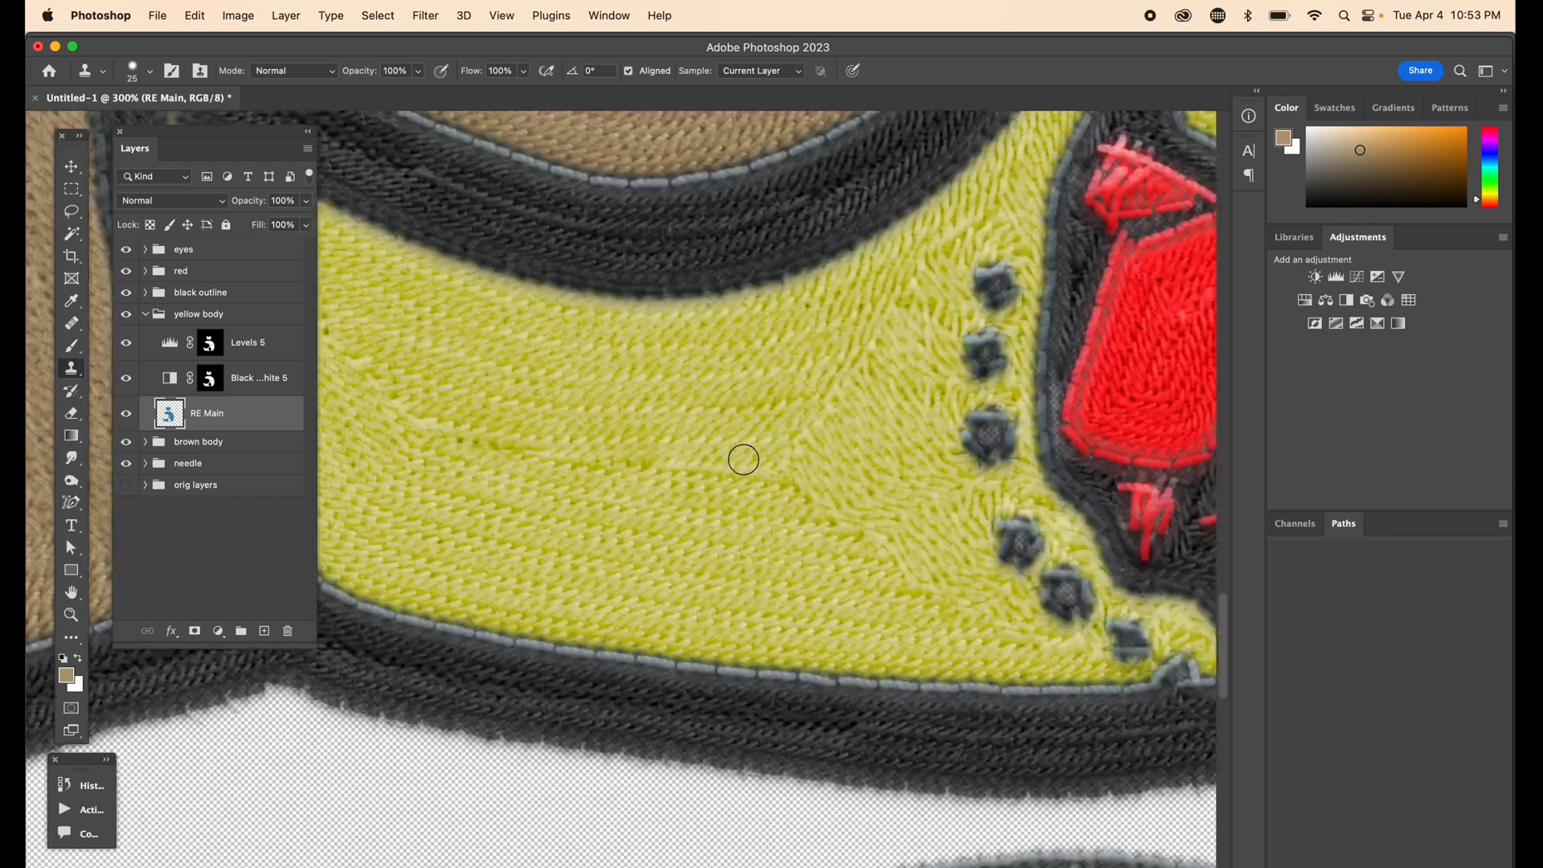